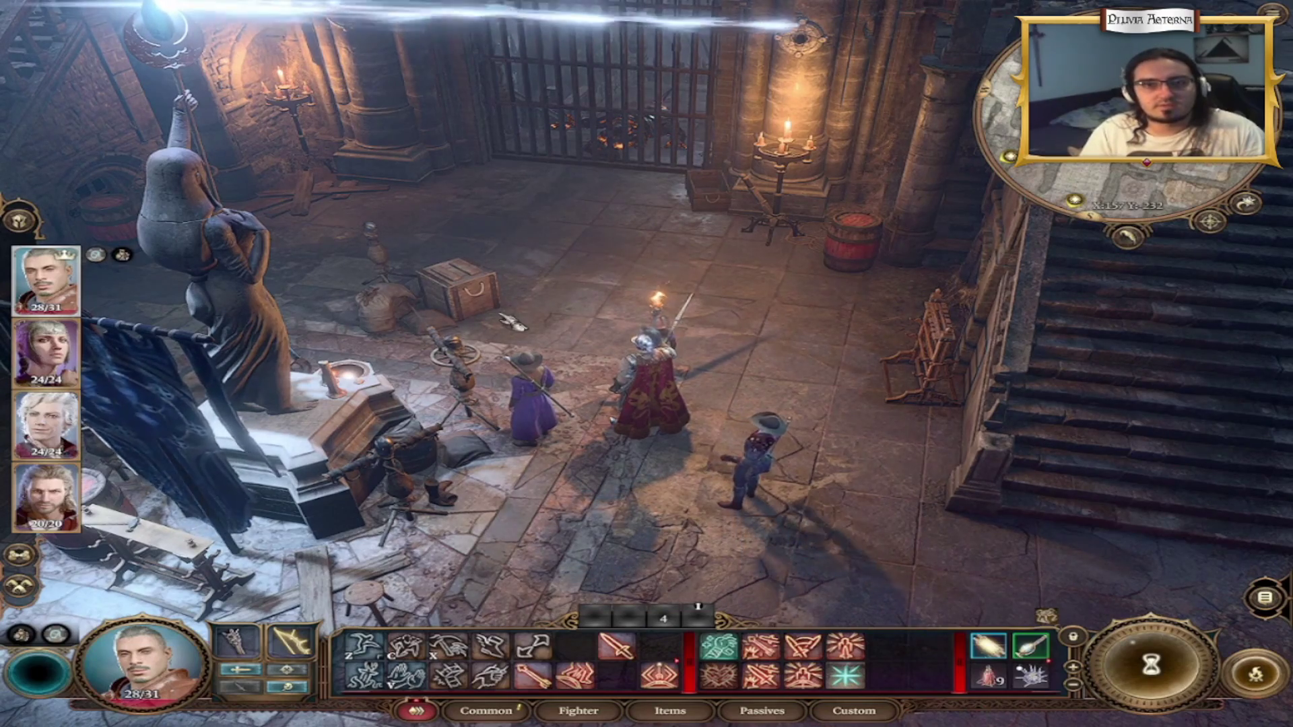
key("i")
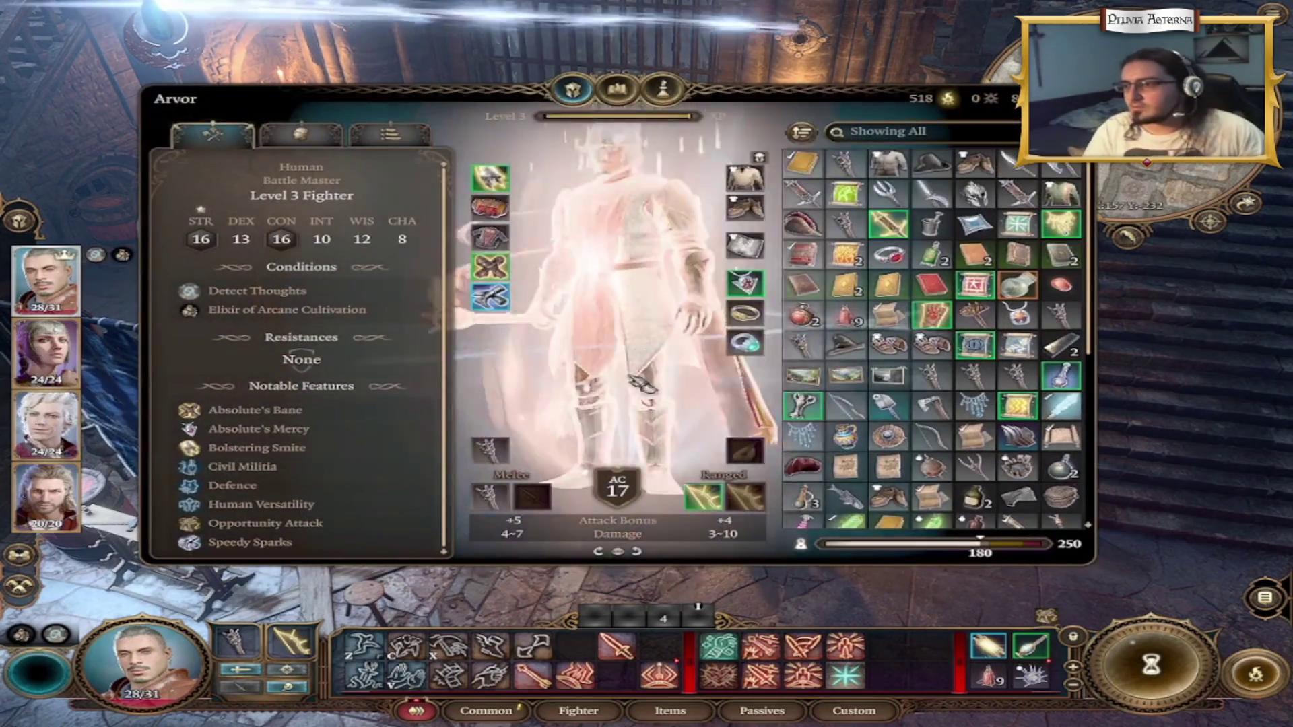
scroll(909, 357, "down", 1)
mouse_move(931, 367)
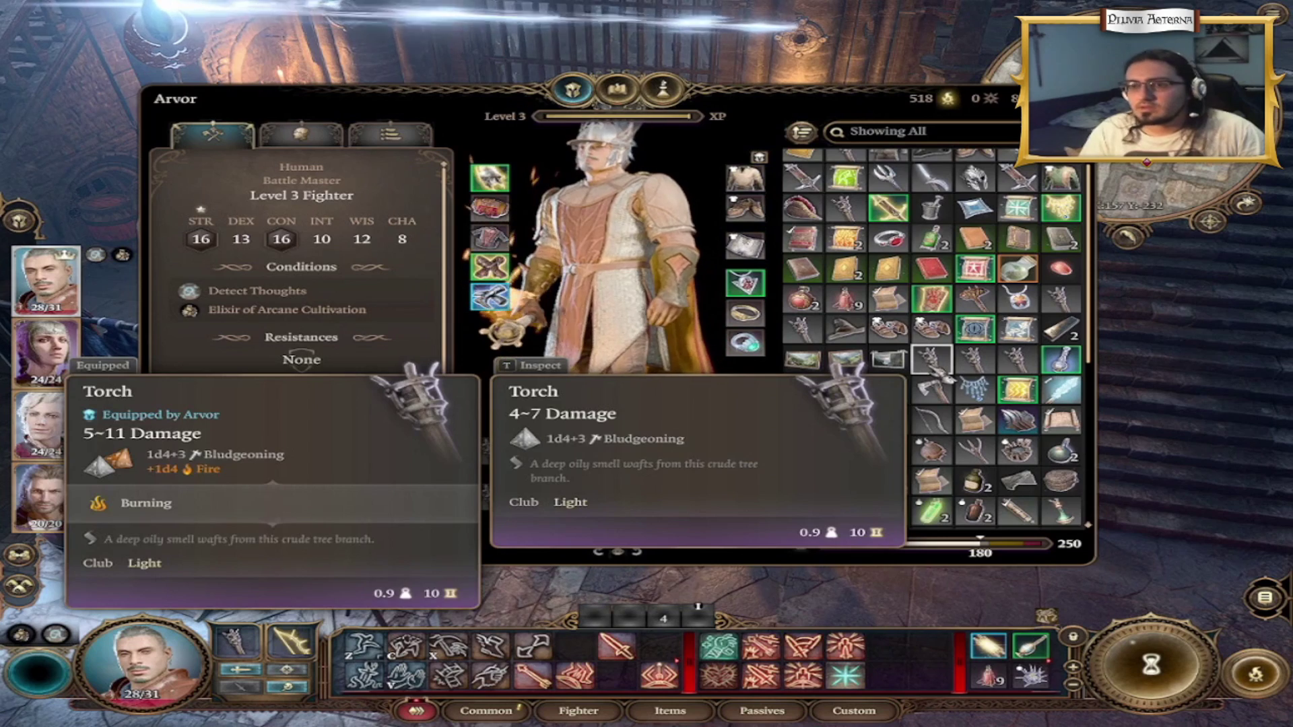
scroll(897, 352, "up", 1)
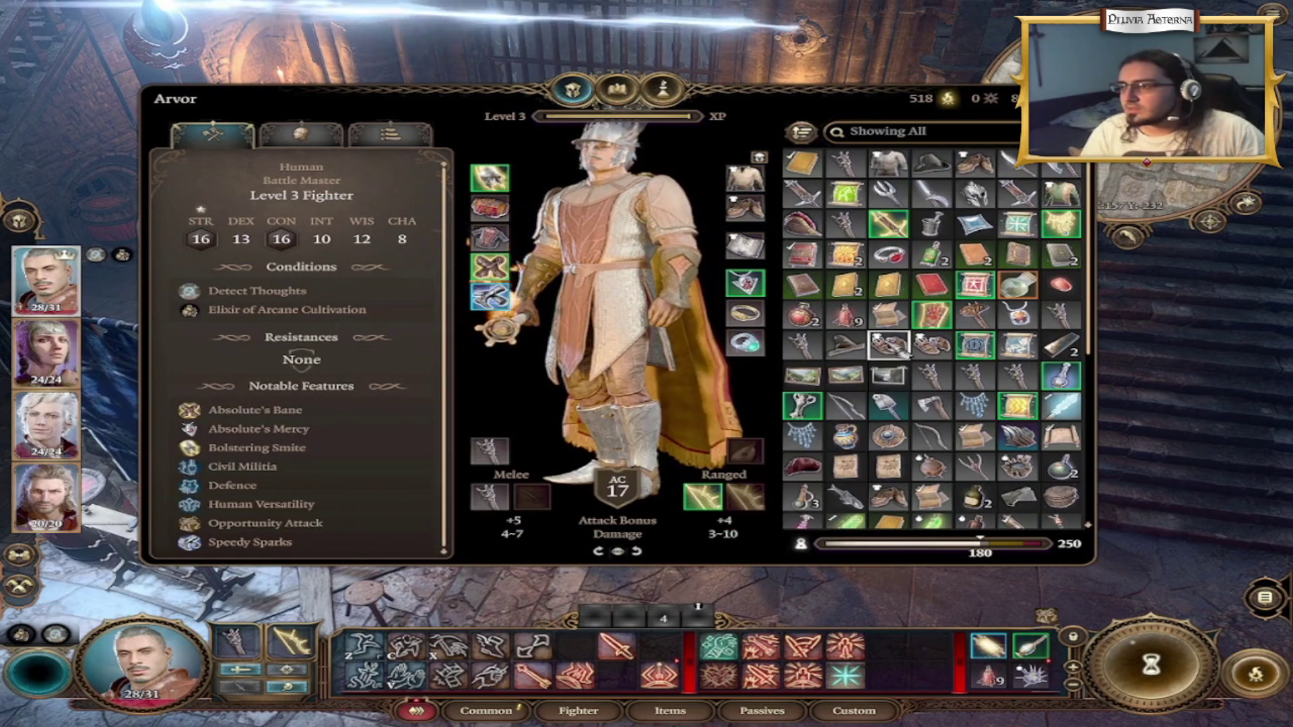
mouse_move(899, 351)
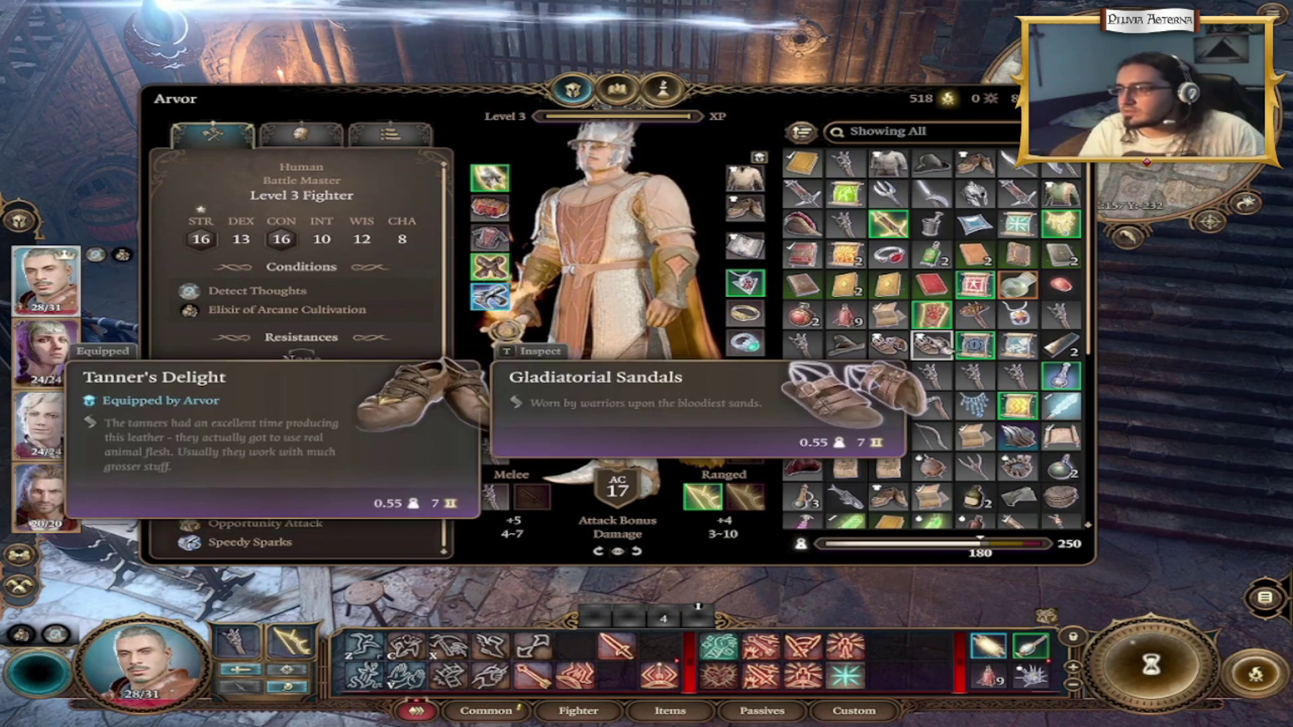
scroll(932, 377, "down", 3)
scroll(895, 418, "down", 2)
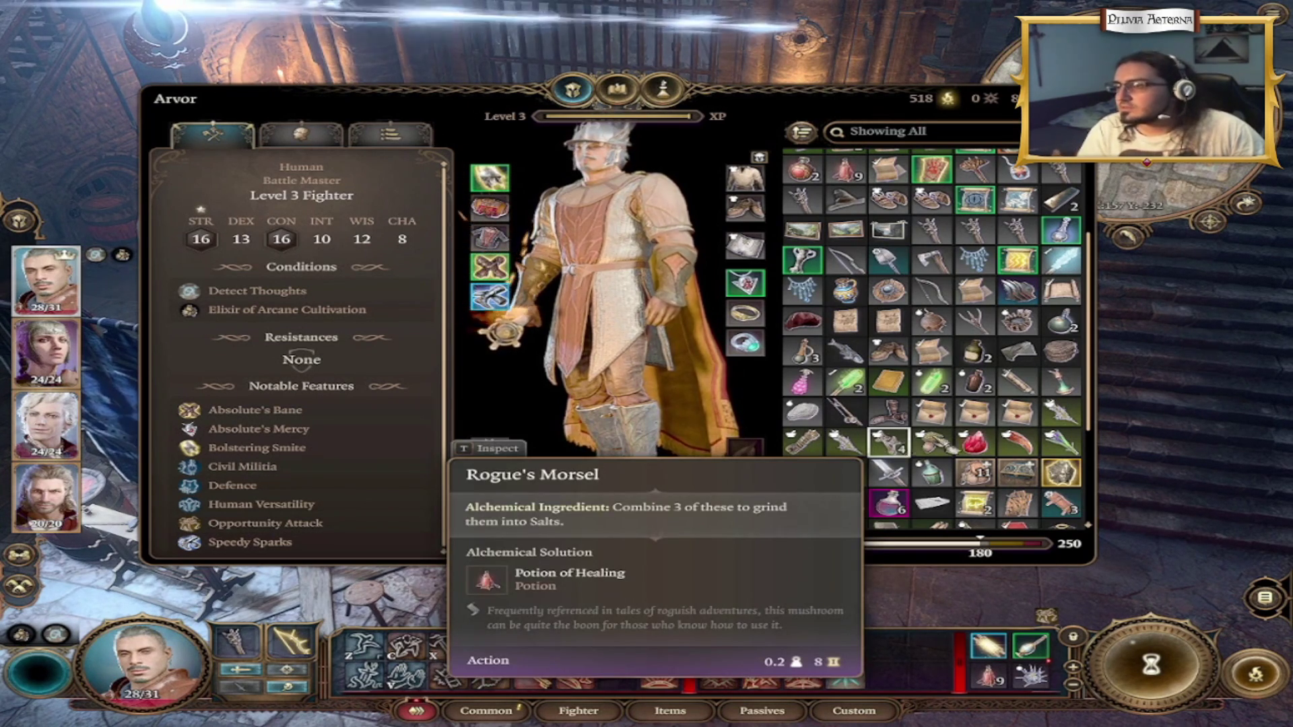
scroll(876, 437, "down", 3)
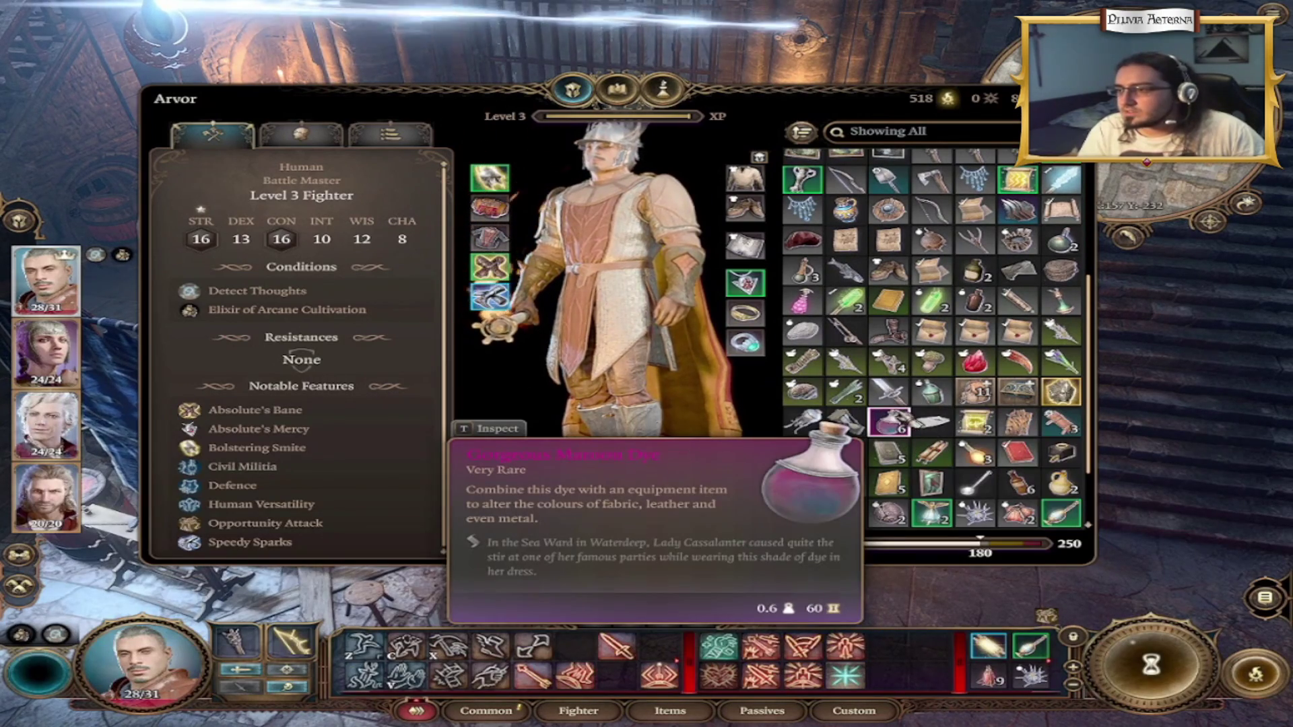
scroll(889, 424, "down", 1)
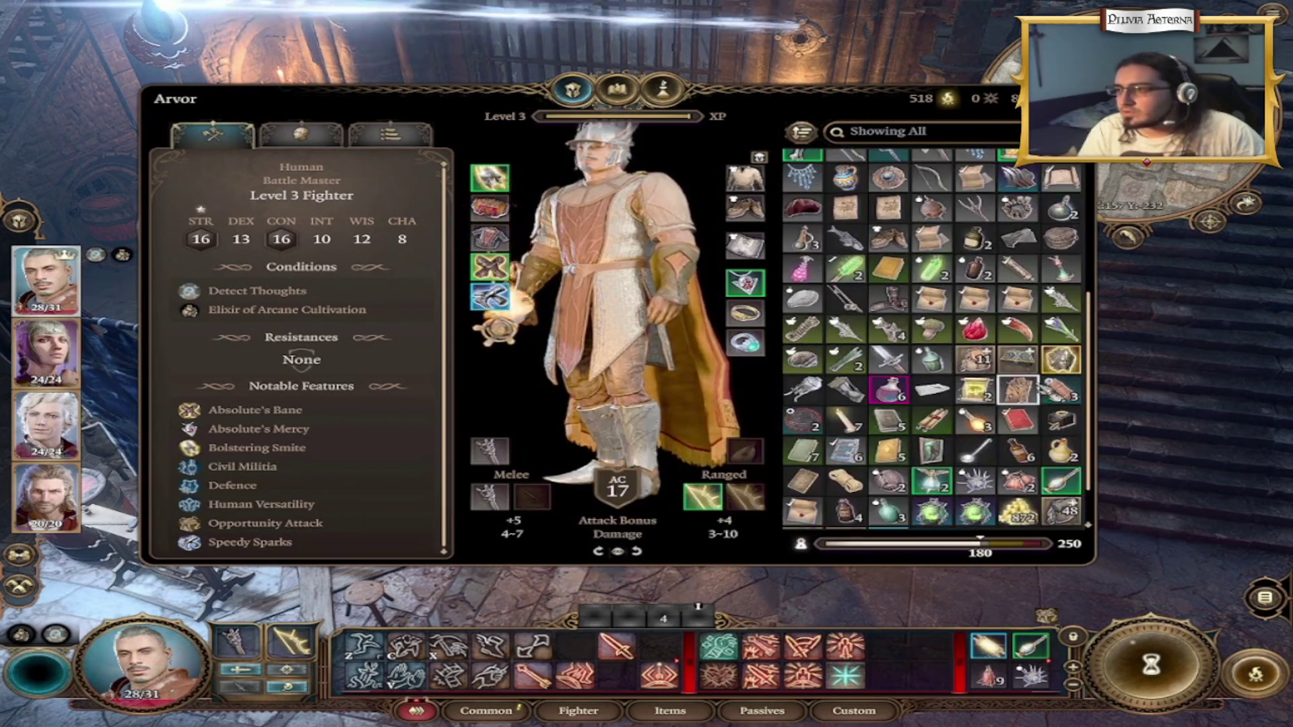
scroll(999, 343, "up", 6)
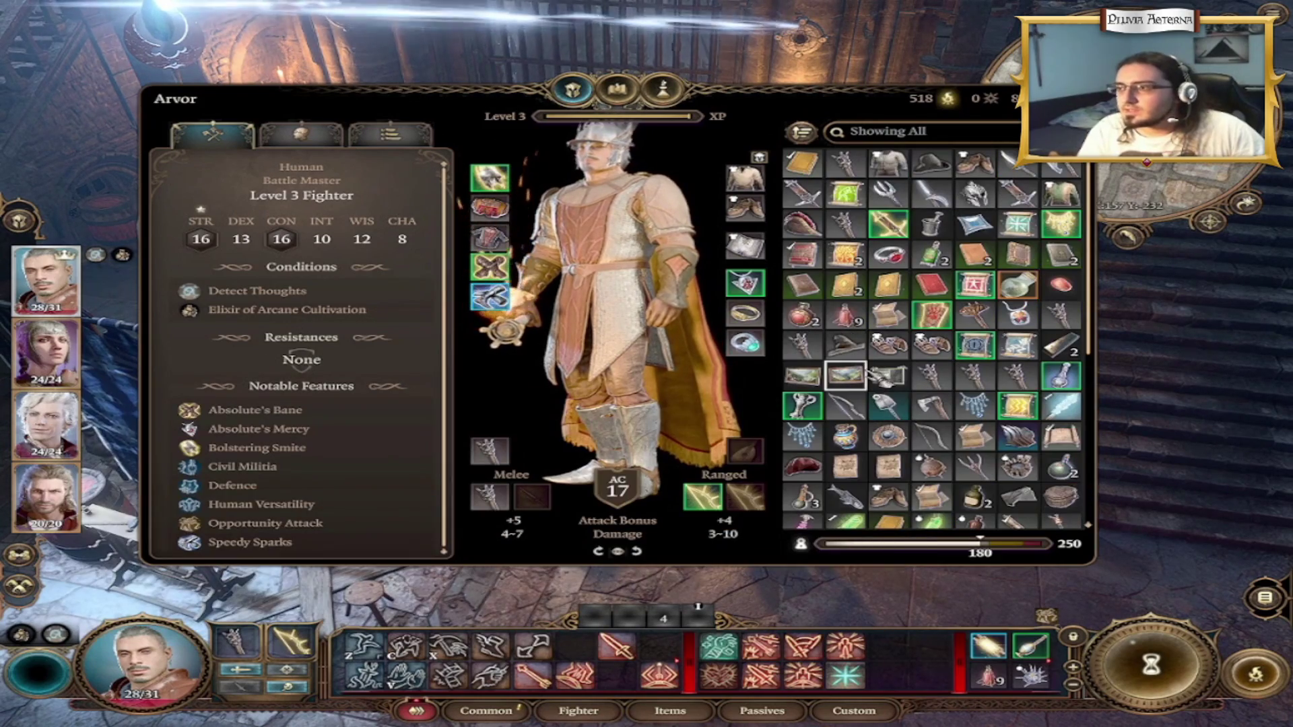
scroll(1000, 320, "down", 8)
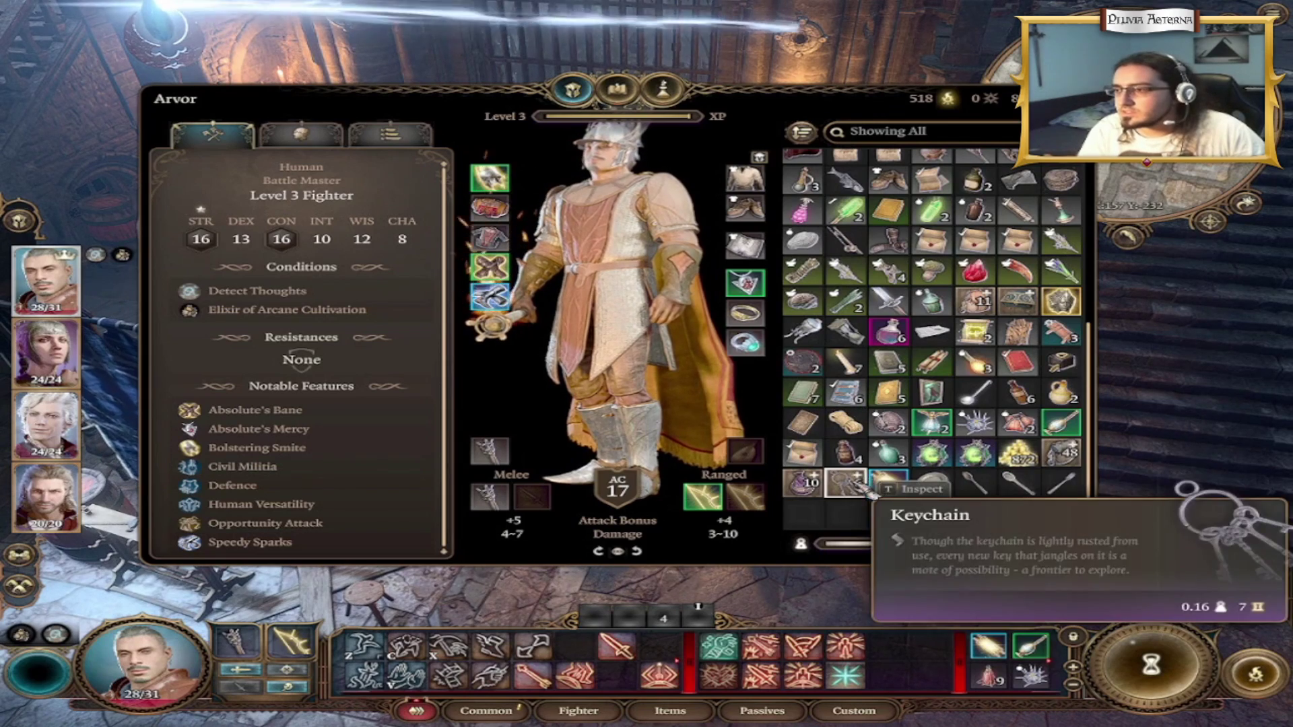
scroll(990, 498, "up", 2)
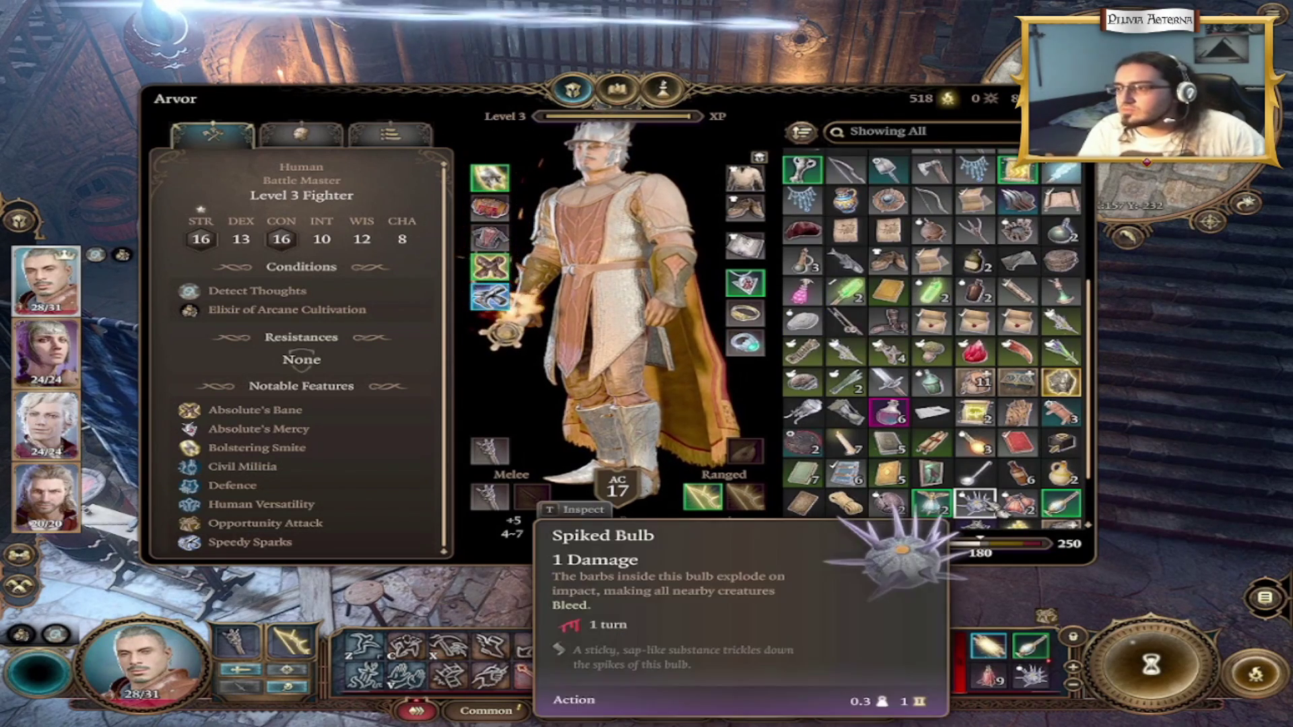
scroll(977, 480, "up", 3)
scroll(980, 495, "up", 4)
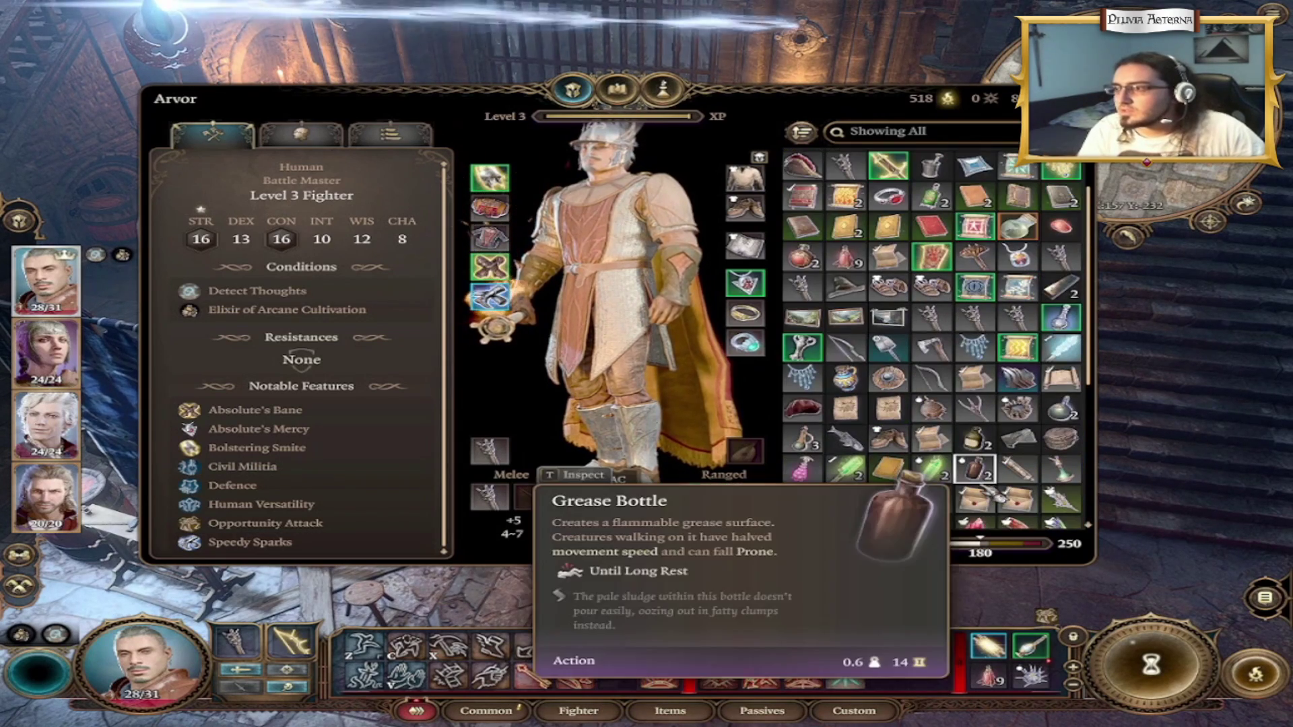
scroll(904, 475, "down", 4)
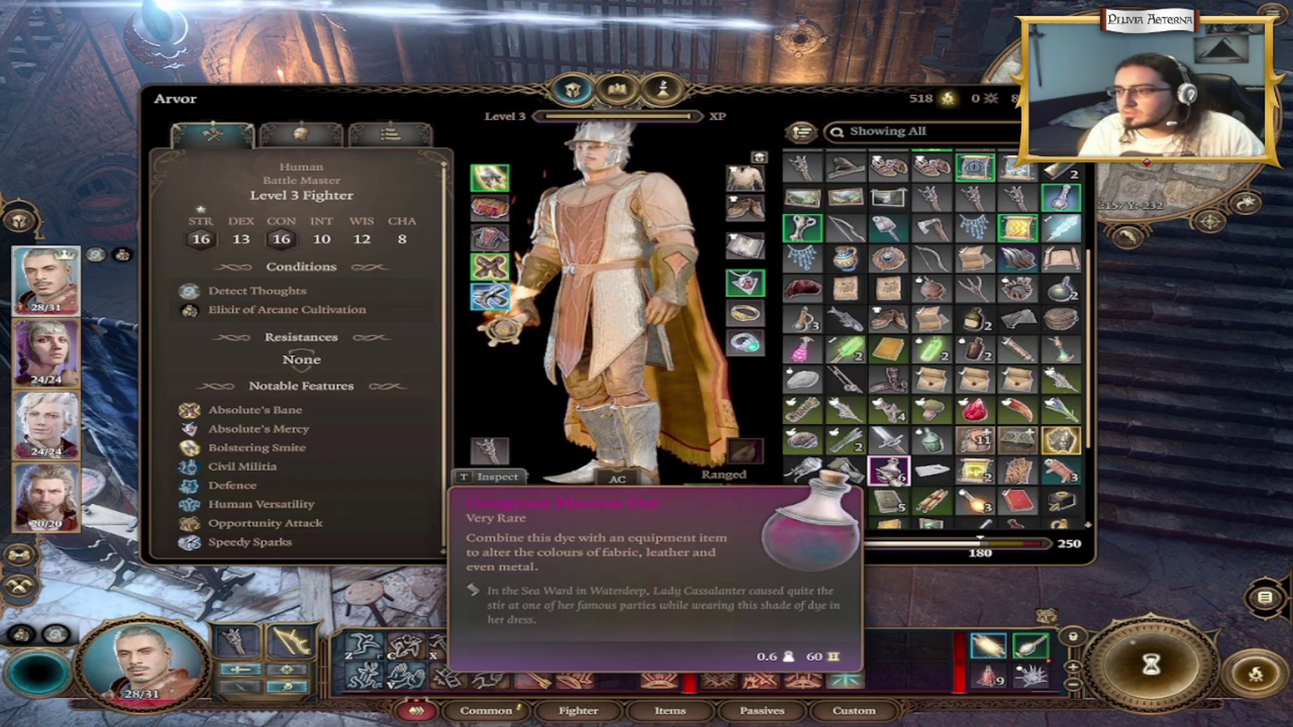
scroll(902, 484, "down", 4)
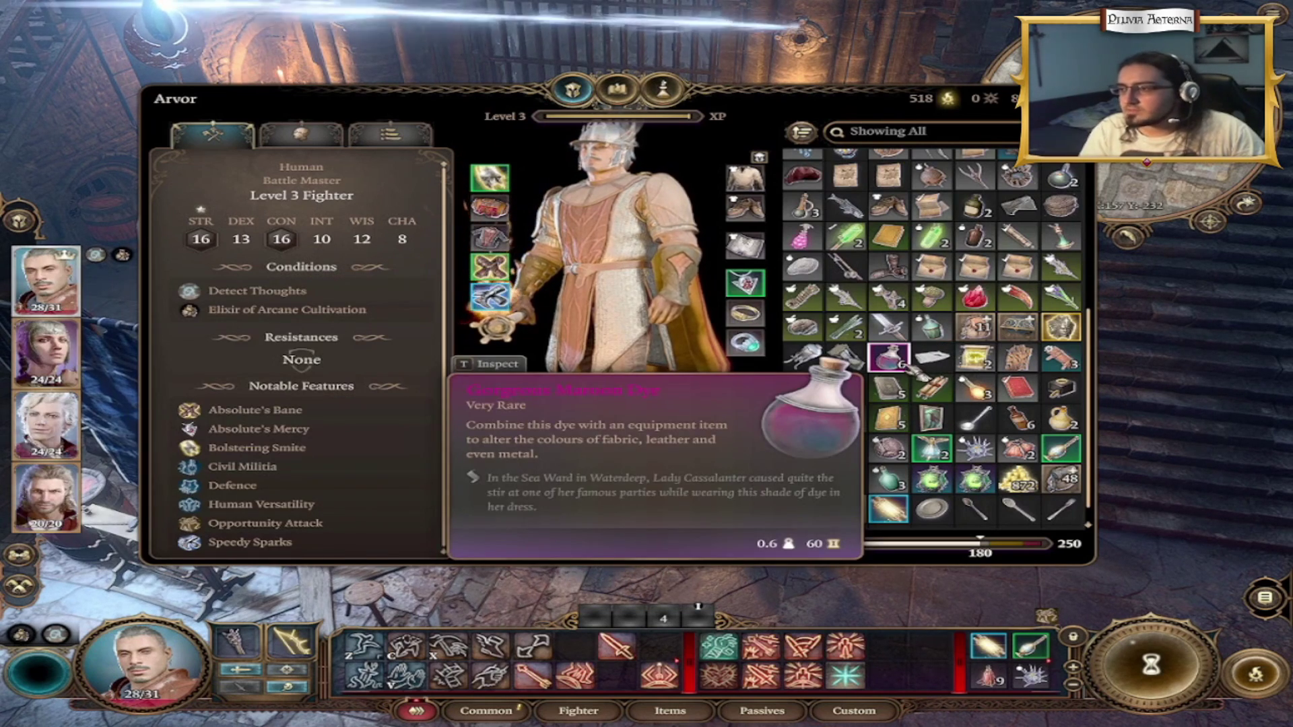
scroll(907, 367, "up", 3)
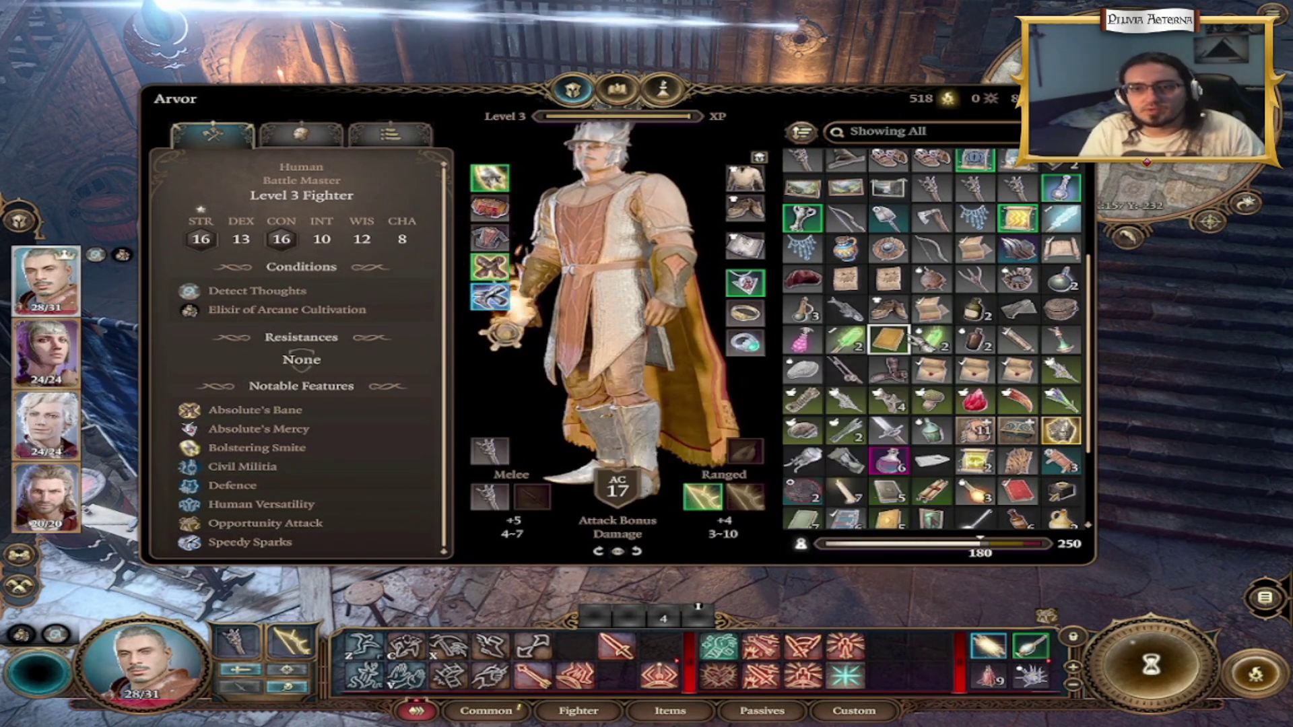
scroll(917, 343, "down", 1)
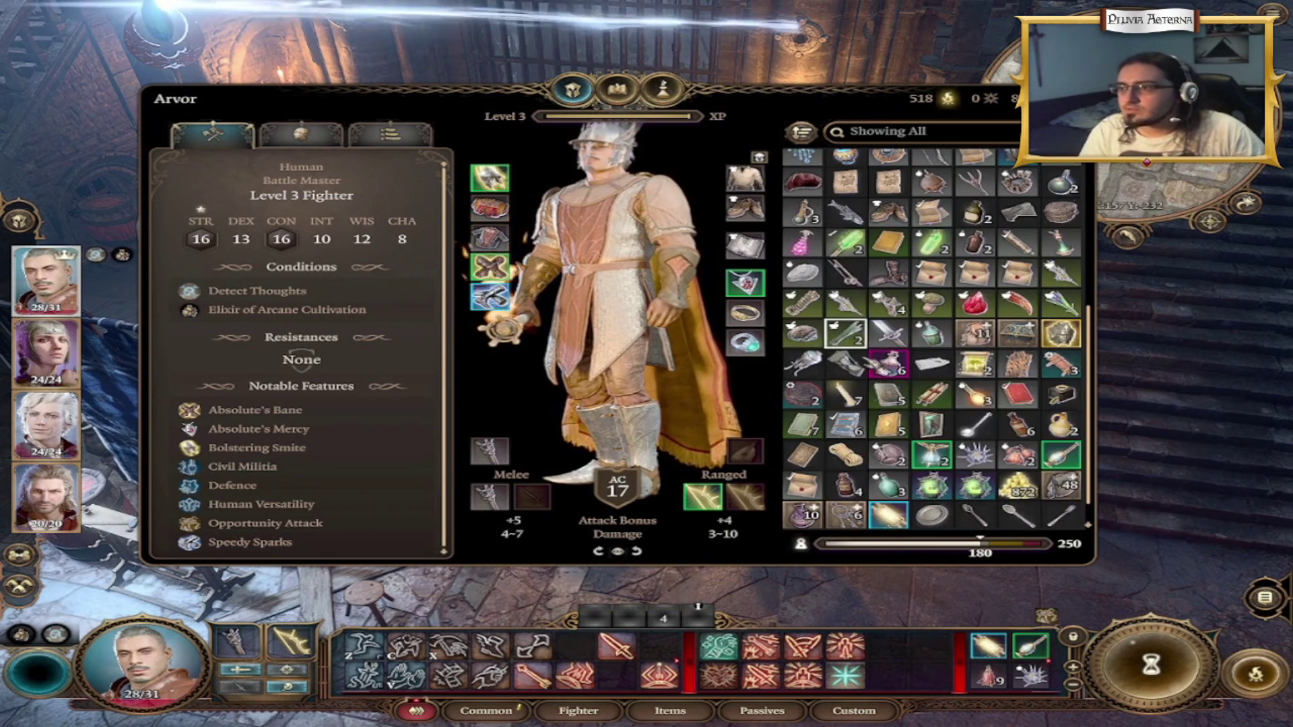
scroll(868, 358, "up", 5)
scroll(869, 350, "up", 4)
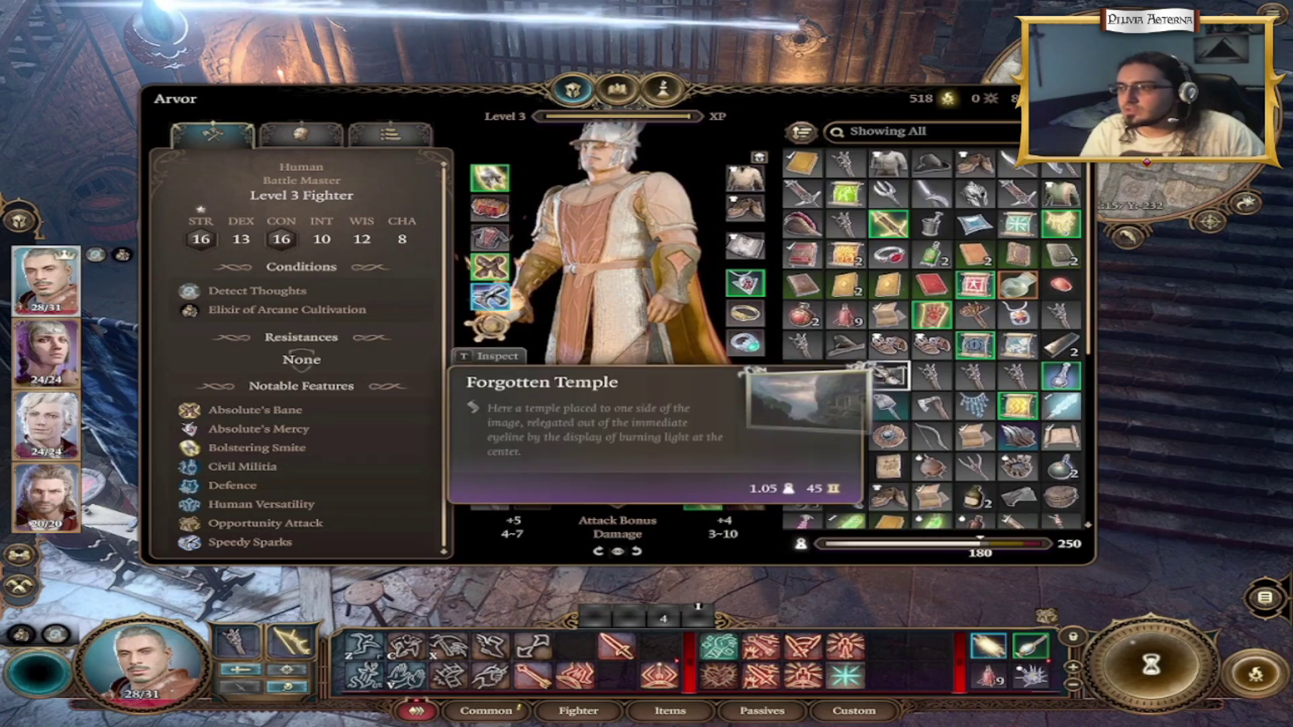
Step: Read the Missives of Candlekeep book in the inventory, then scroll the Script Extender release page
double_click(816, 291)
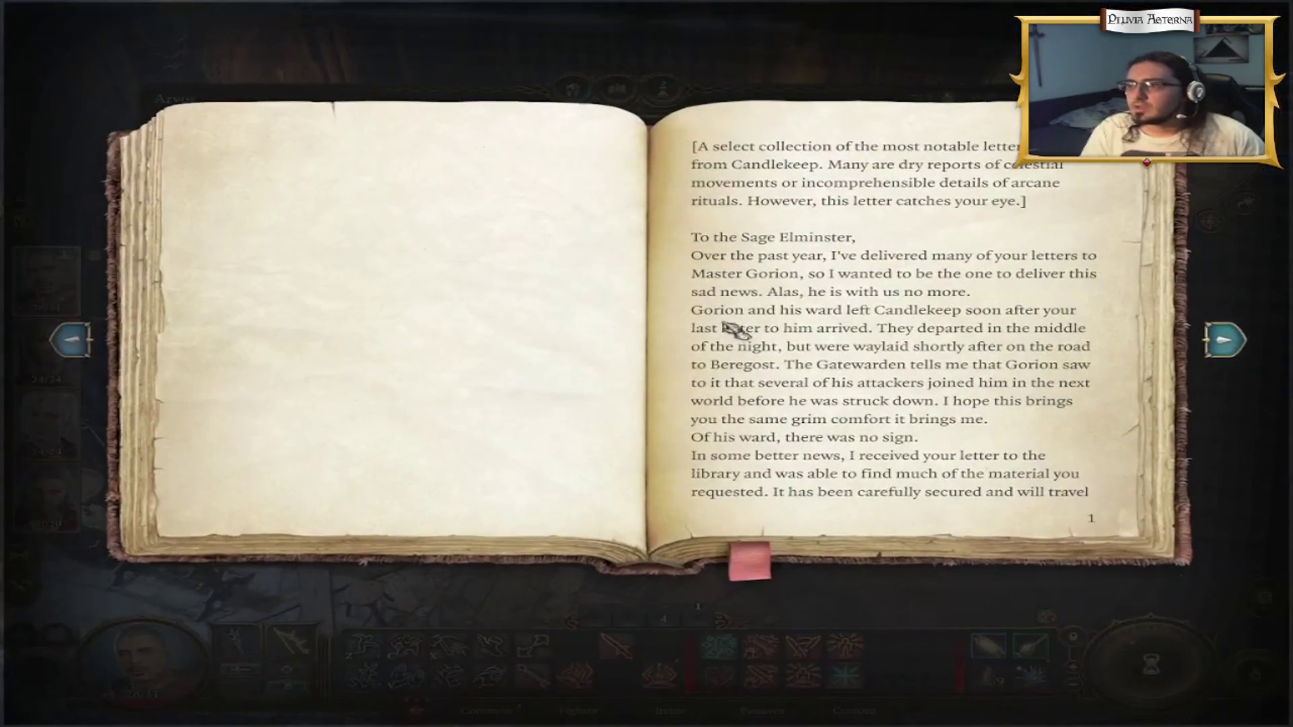
key("Escape")
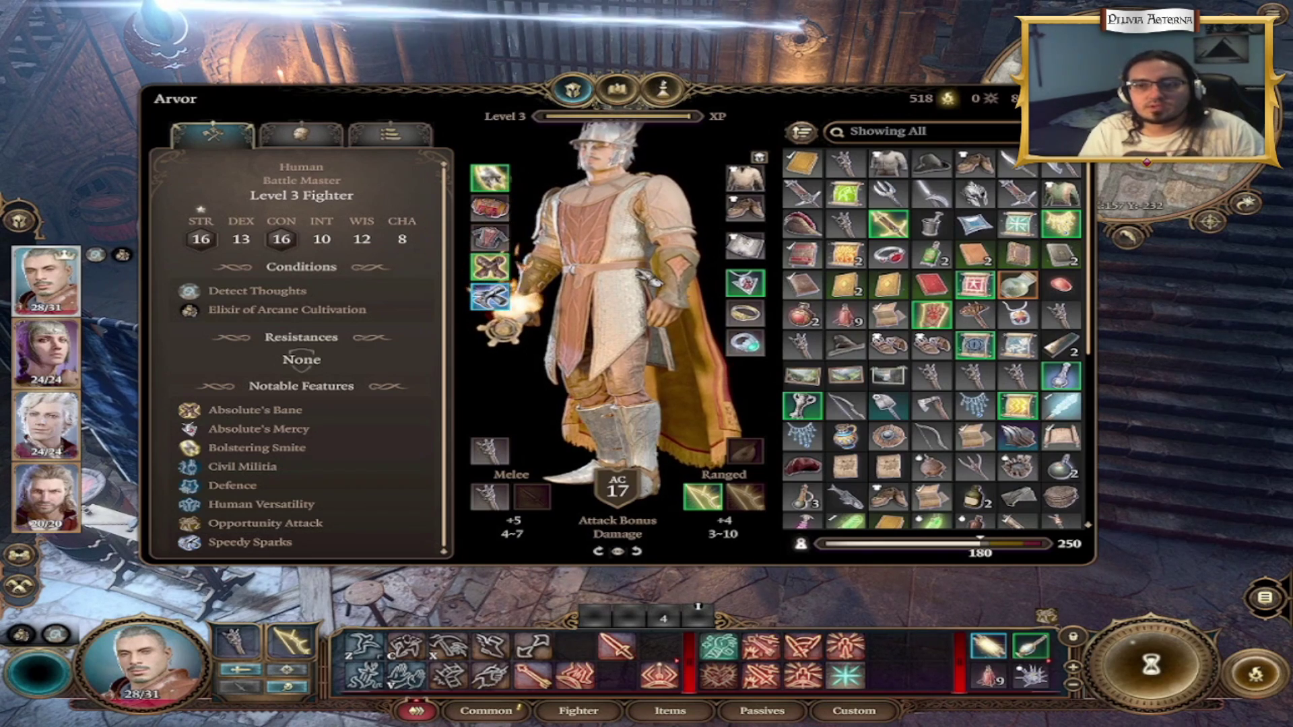
scroll(914, 330, "down", 5)
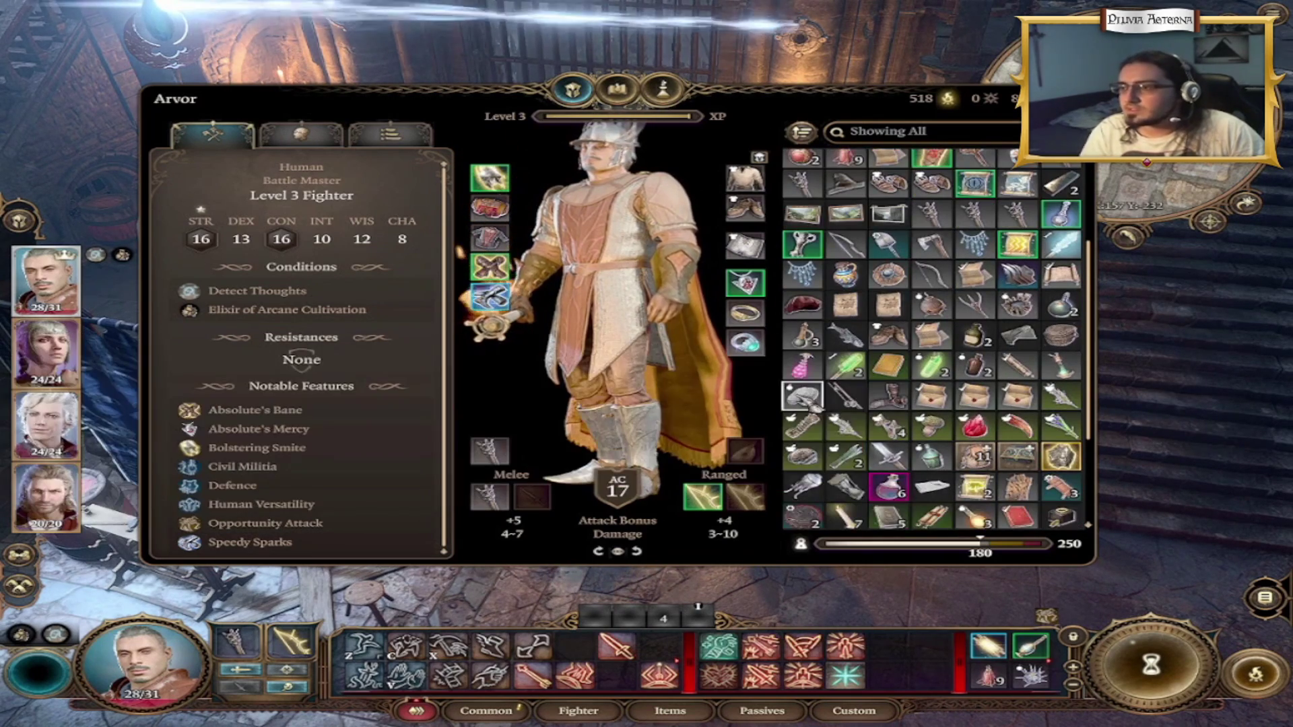
scroll(905, 431, "down", 2)
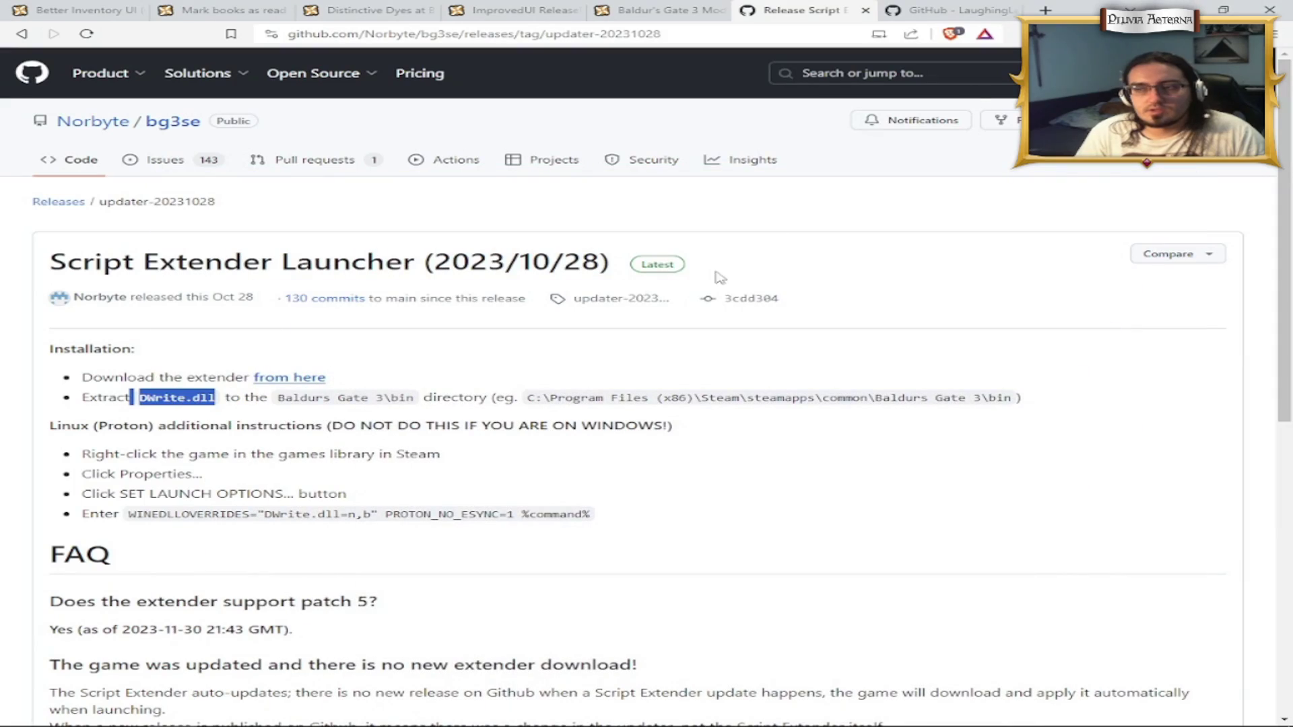
Step: Scroll the Better Inventory UI description to its Mark Books as Read and Grenades icon comparisons
left_click(74, 10)
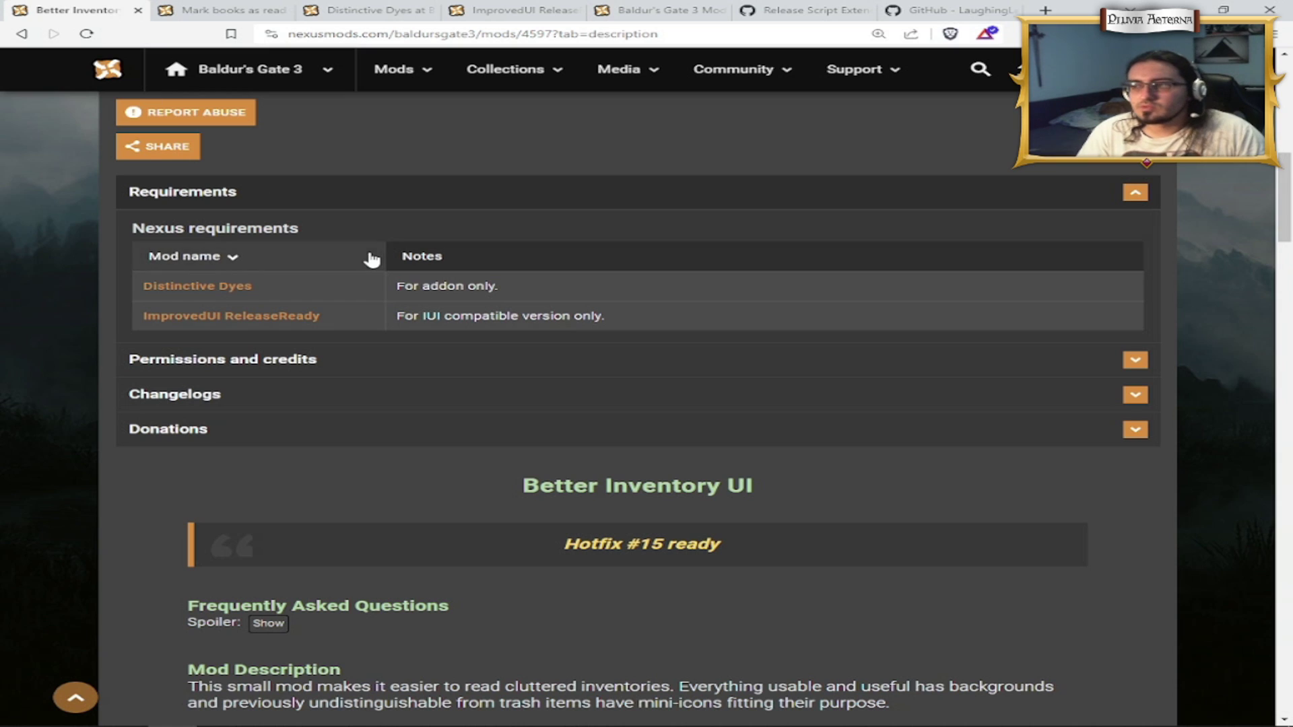
scroll(283, 303, "up", 5)
scroll(248, 417, "down", 10)
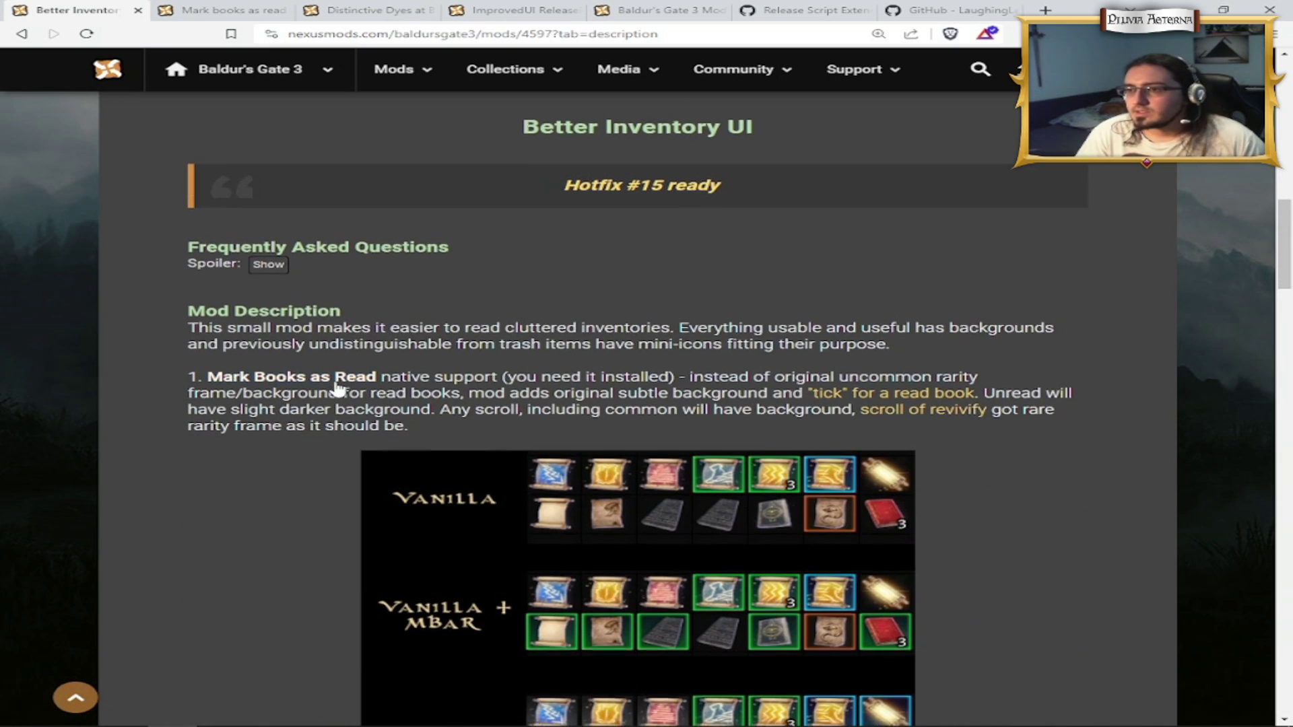
scroll(323, 365, "down", 3)
scroll(322, 365, "up", 3)
scroll(322, 365, "down", 3)
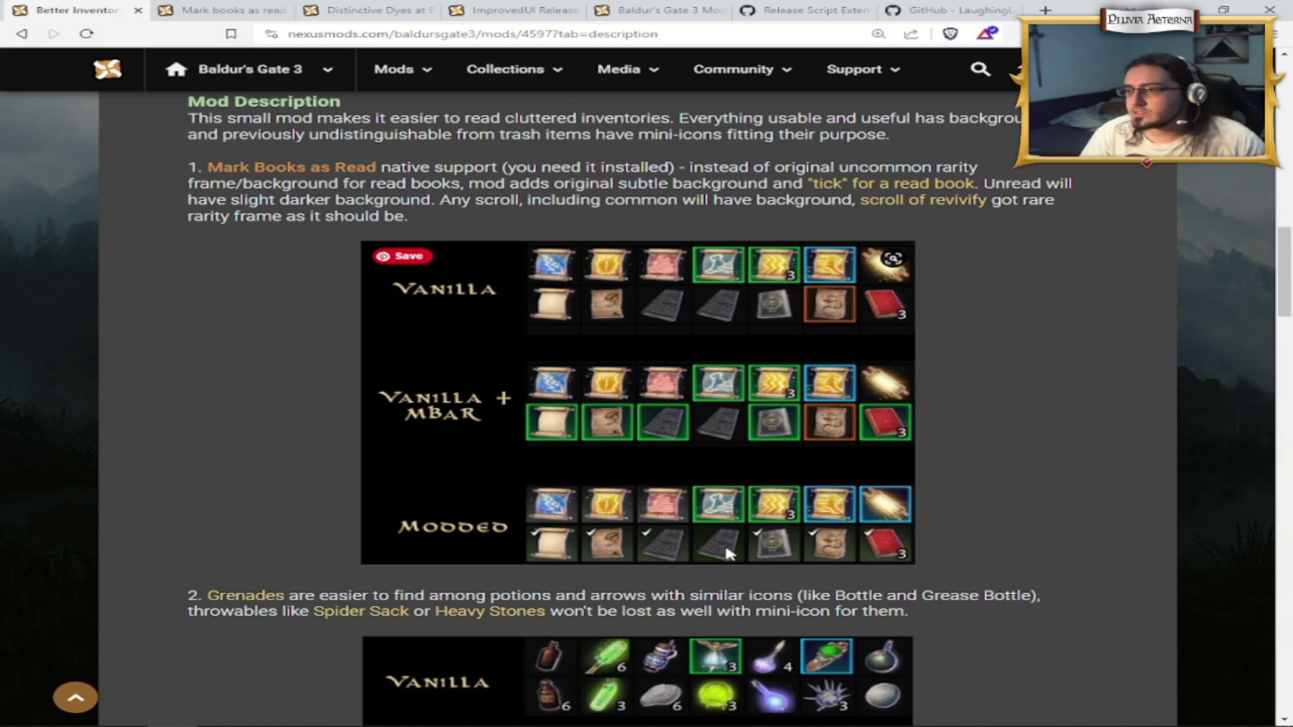
scroll(793, 525, "down", 4)
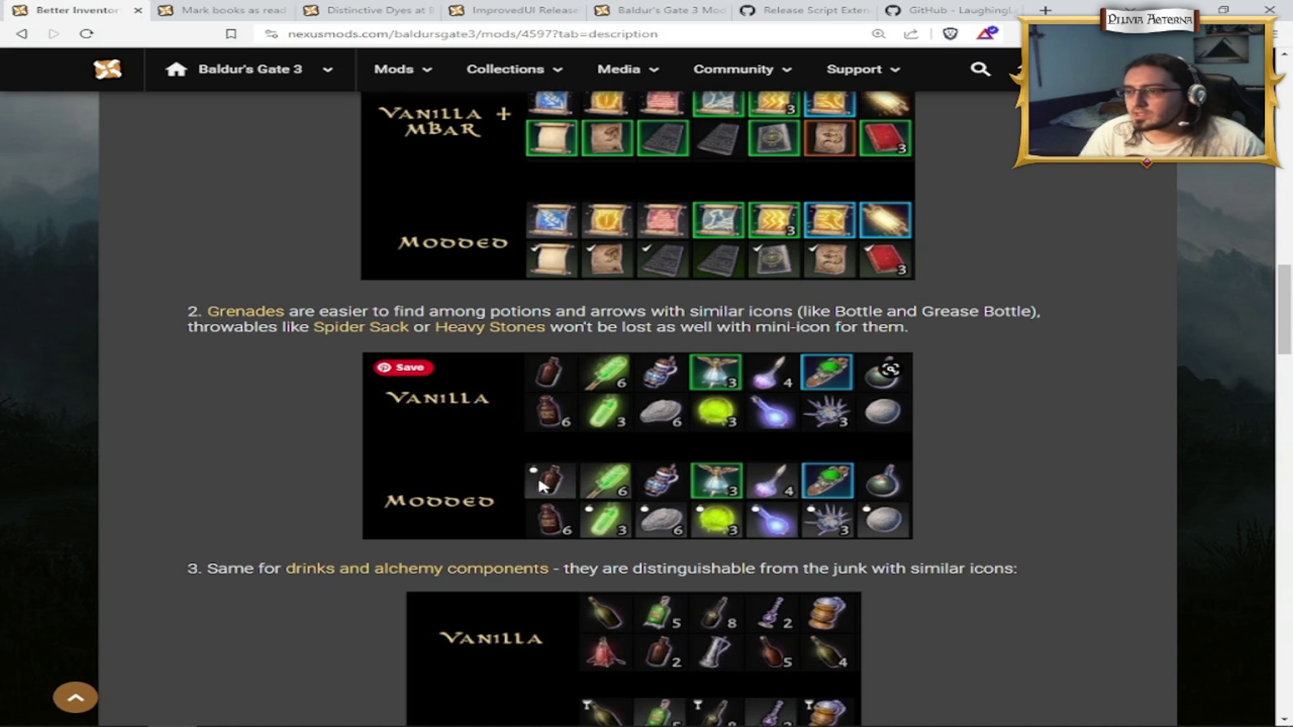
Step: Scroll through Better Inventory UI's vanilla-versus-modded inventory comparison images
scroll(531, 381, "down", 3)
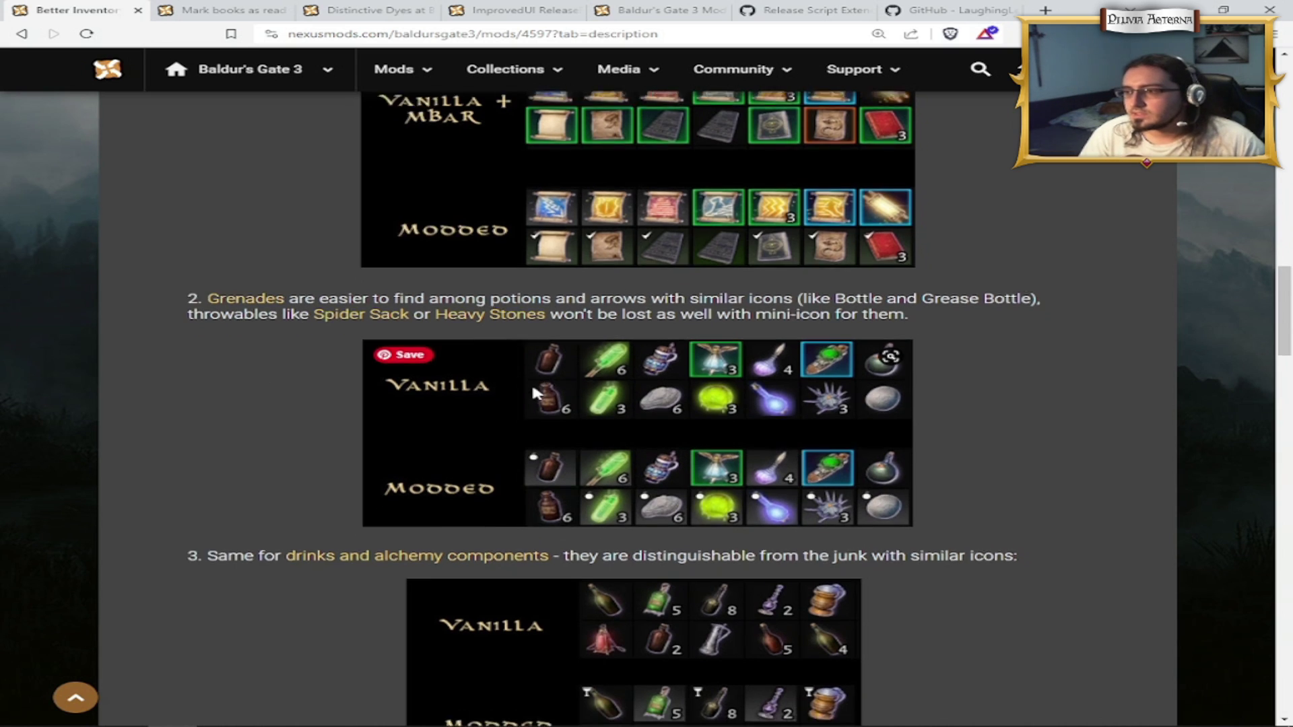
scroll(545, 381, "down", 2)
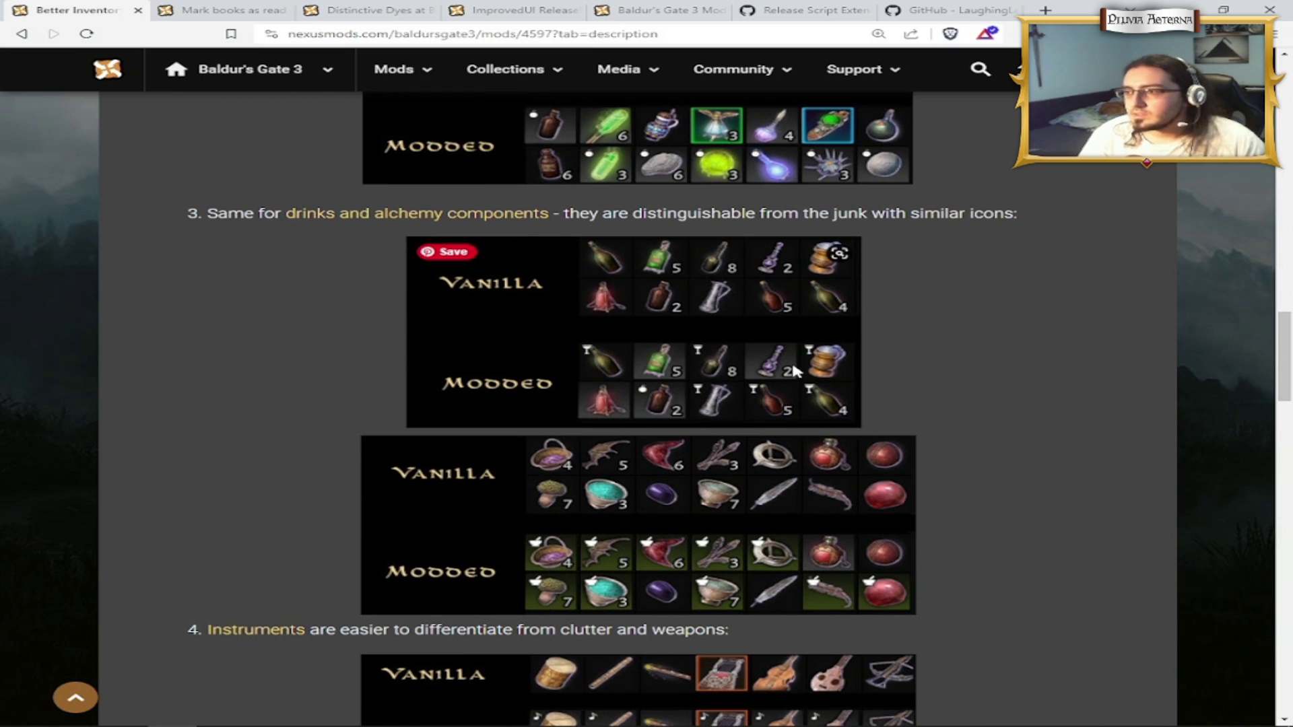
scroll(768, 390, "down", 3)
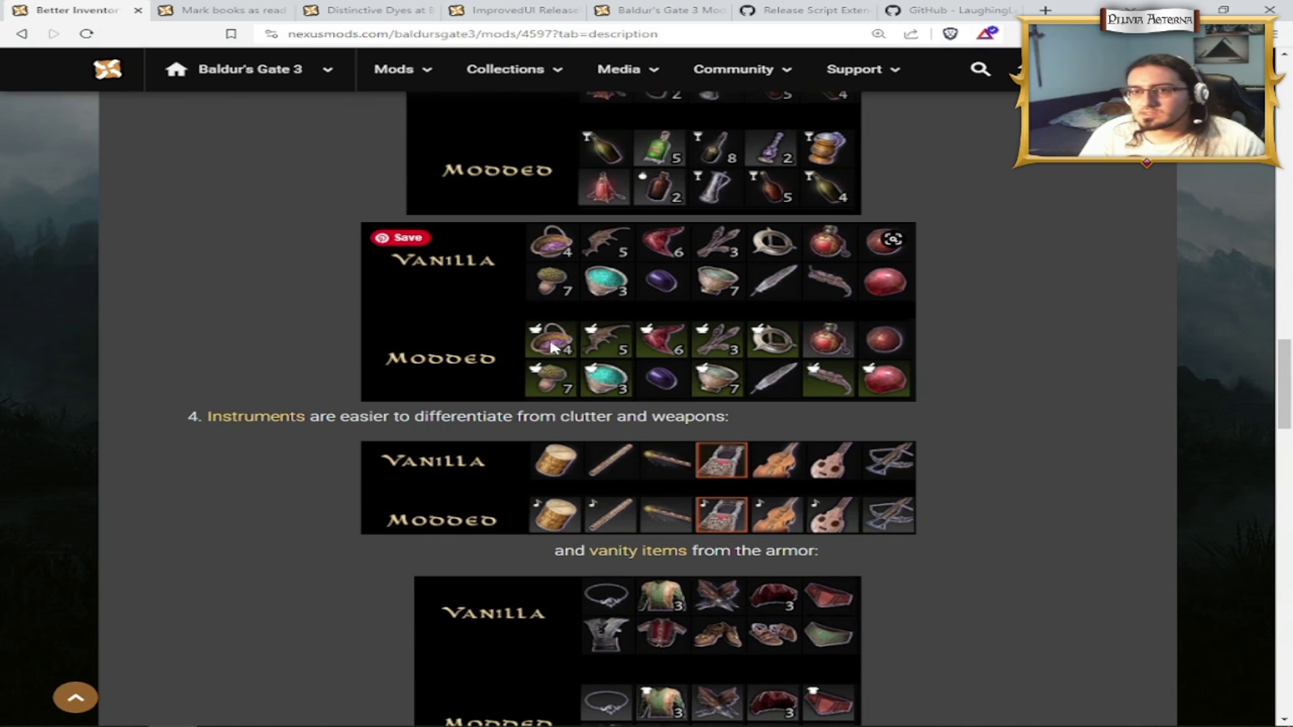
scroll(707, 343, "down", 3)
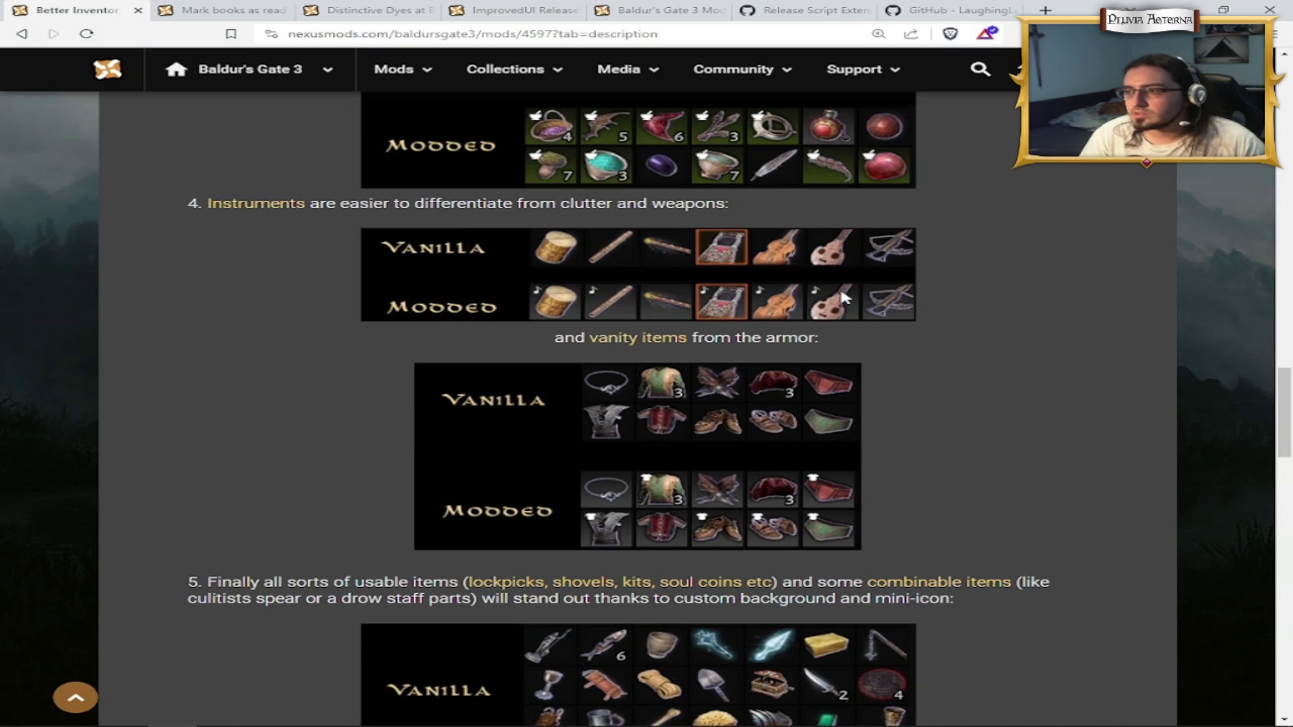
scroll(739, 304, "down", 1)
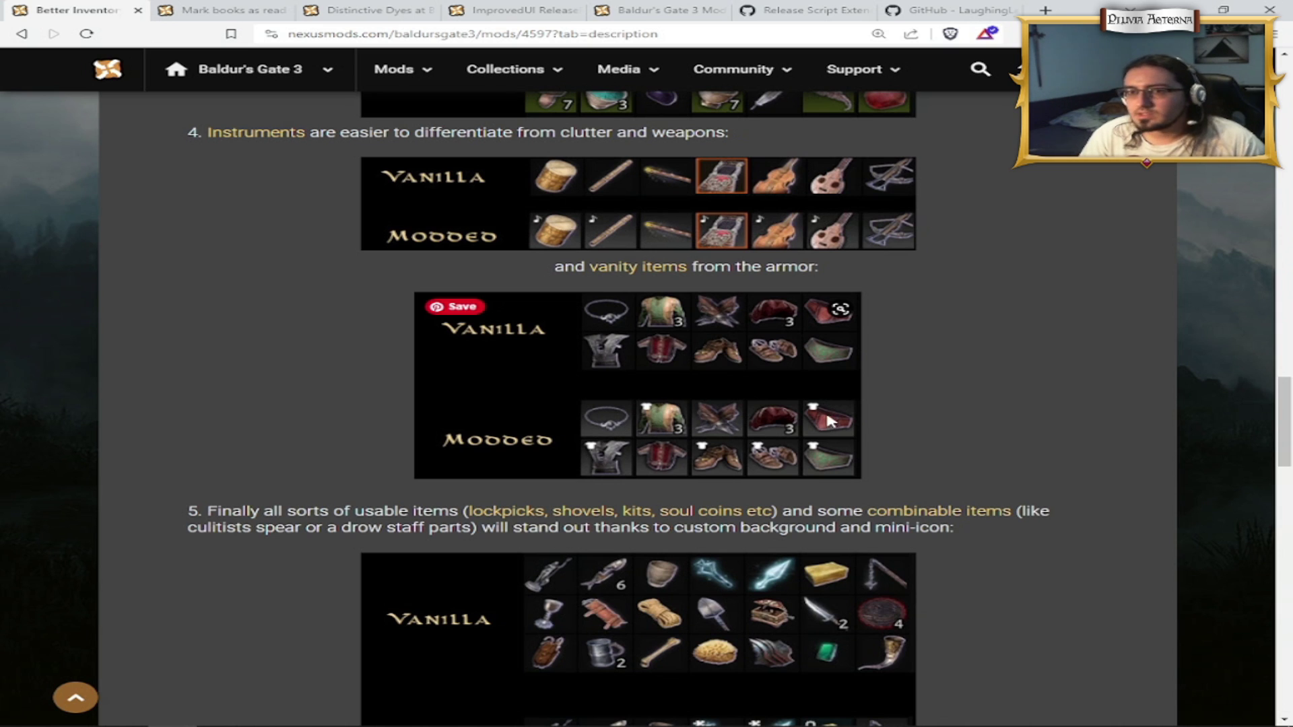
scroll(707, 431, "down", 3)
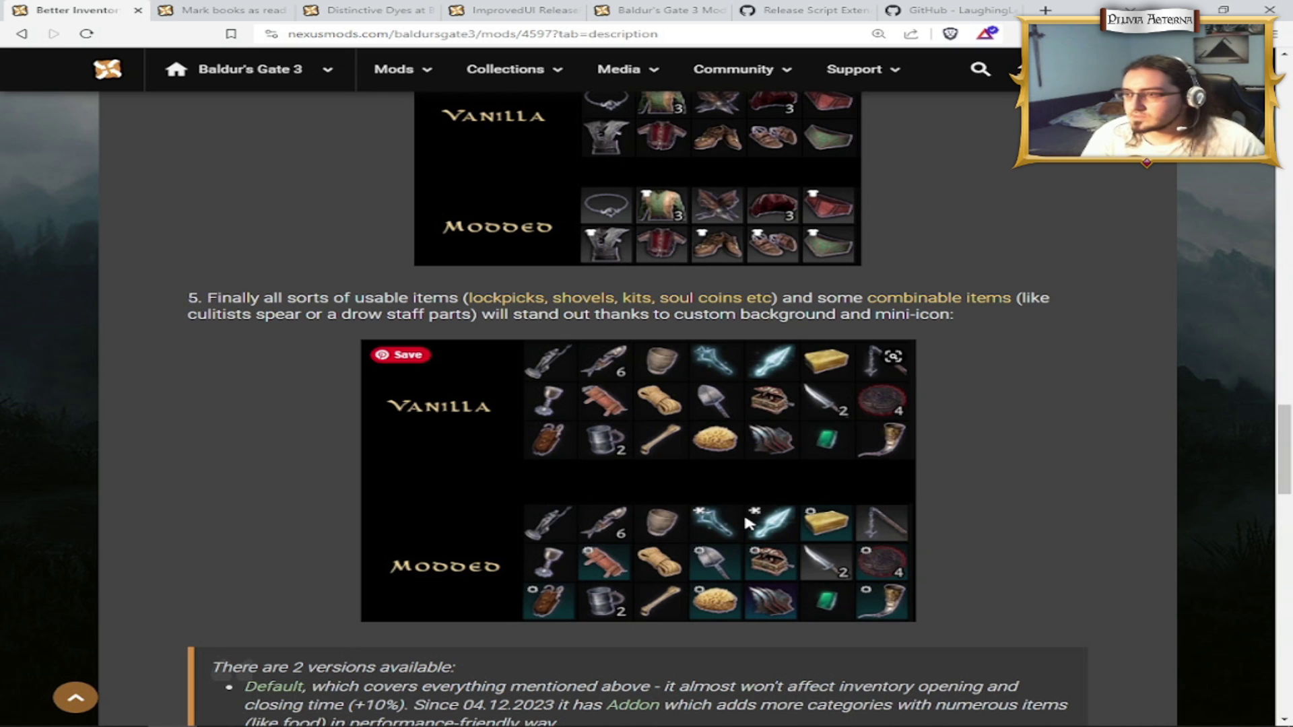
scroll(730, 524, "down", 6)
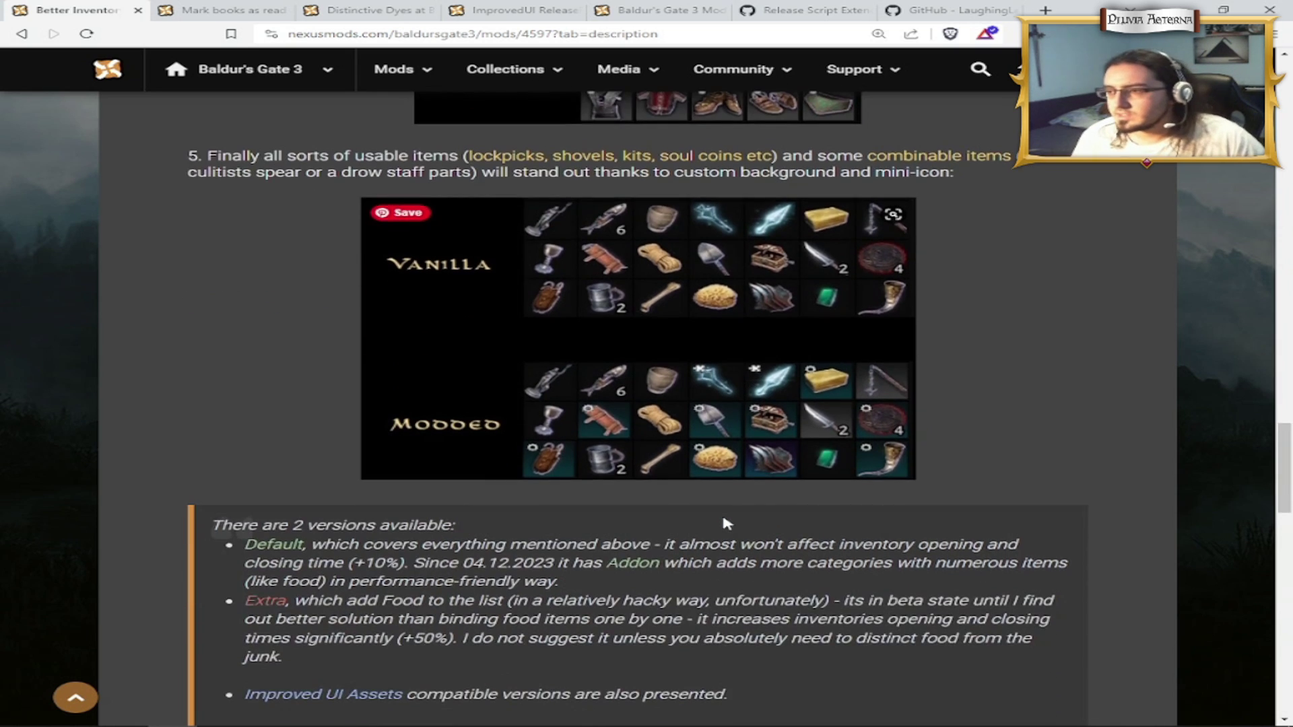
Step: Glance at the Mark books as read tab, then scroll Better Inventory UI back to item 1
key("ctrl+Tab")
left_click(11, 10)
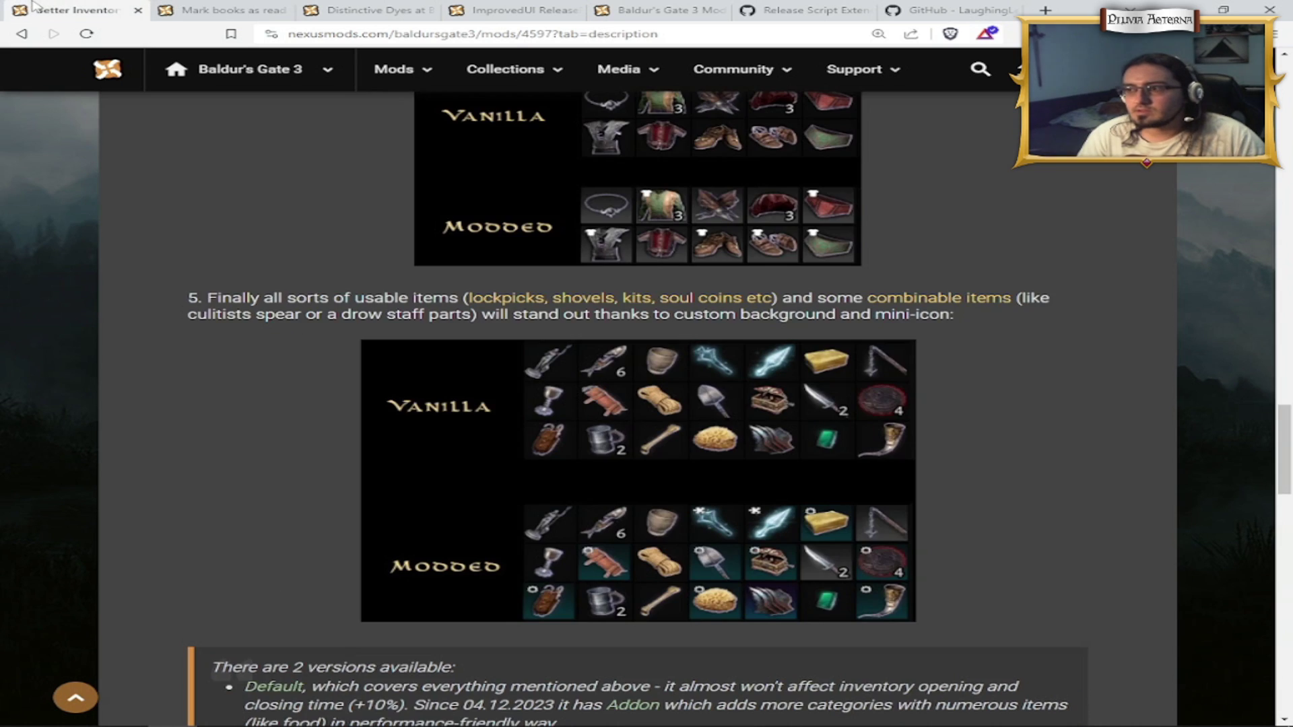
scroll(726, 396, "up", 8)
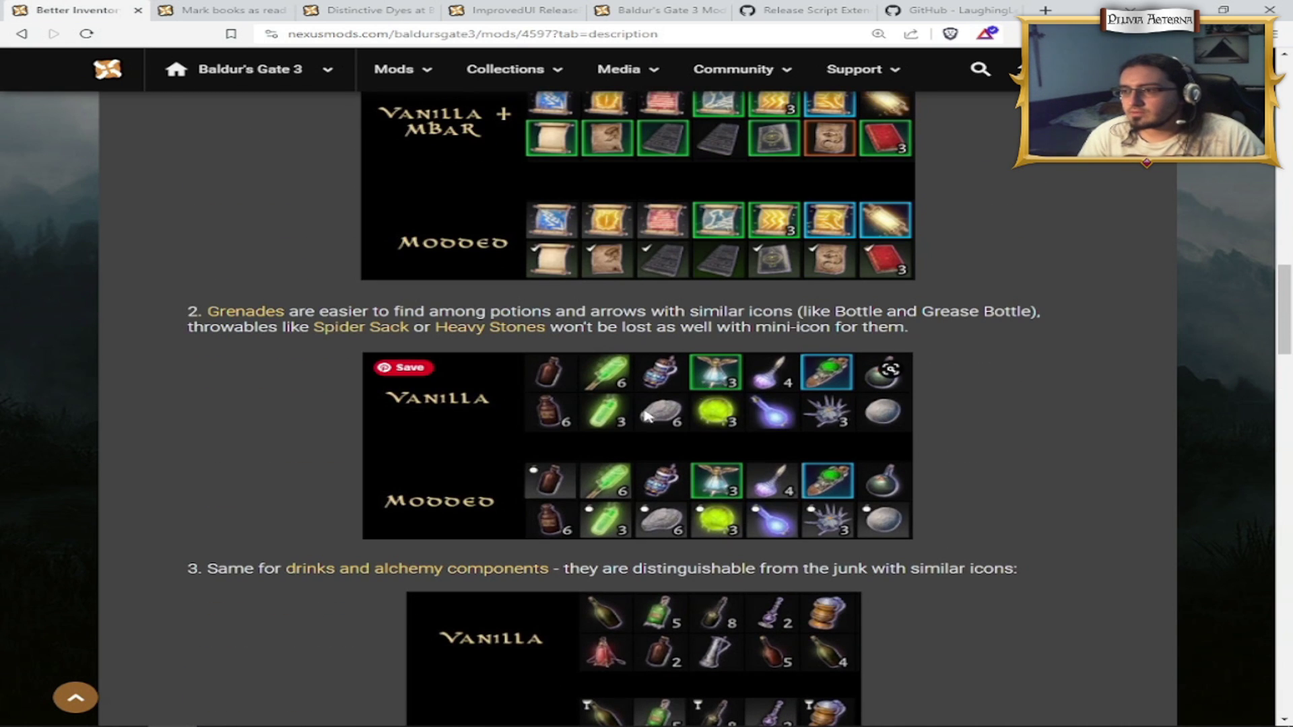
scroll(724, 394, "up", 5)
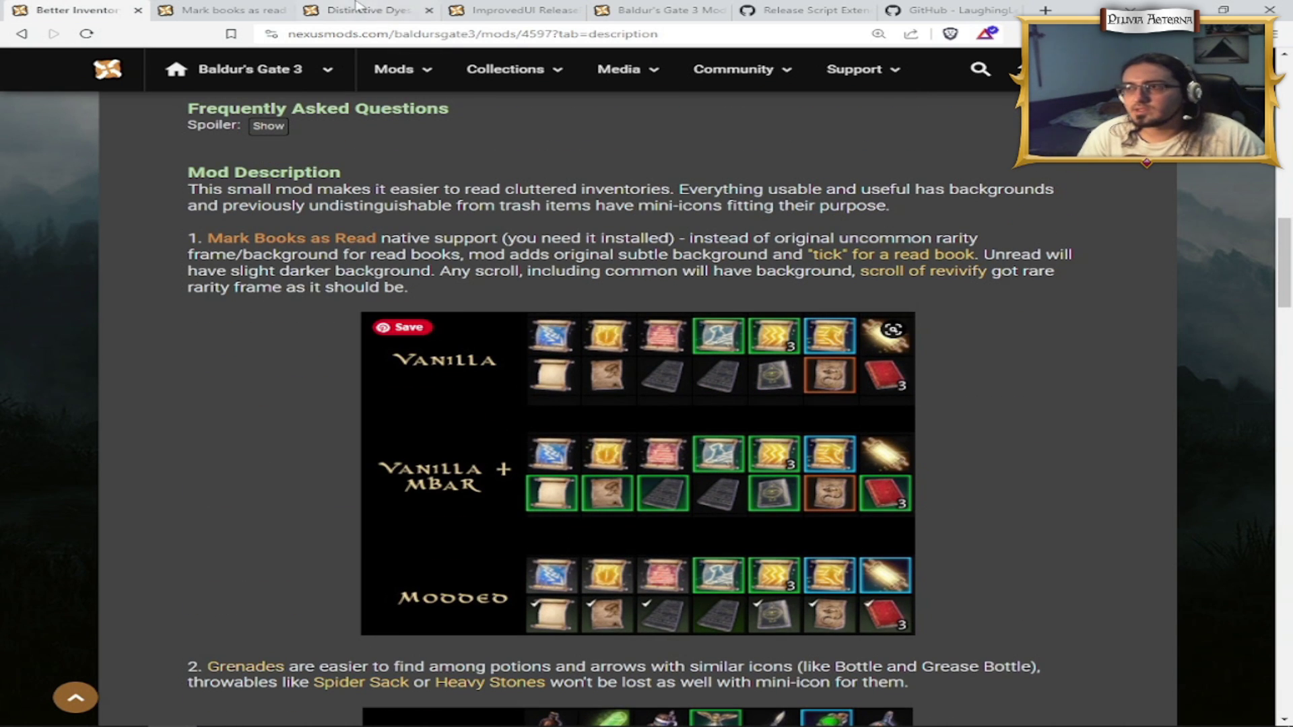
Step: Show the Distinctive Dyes mod's description
left_click(357, 7)
scroll(710, 369, "down", 4)
scroll(196, 227, "up", 5)
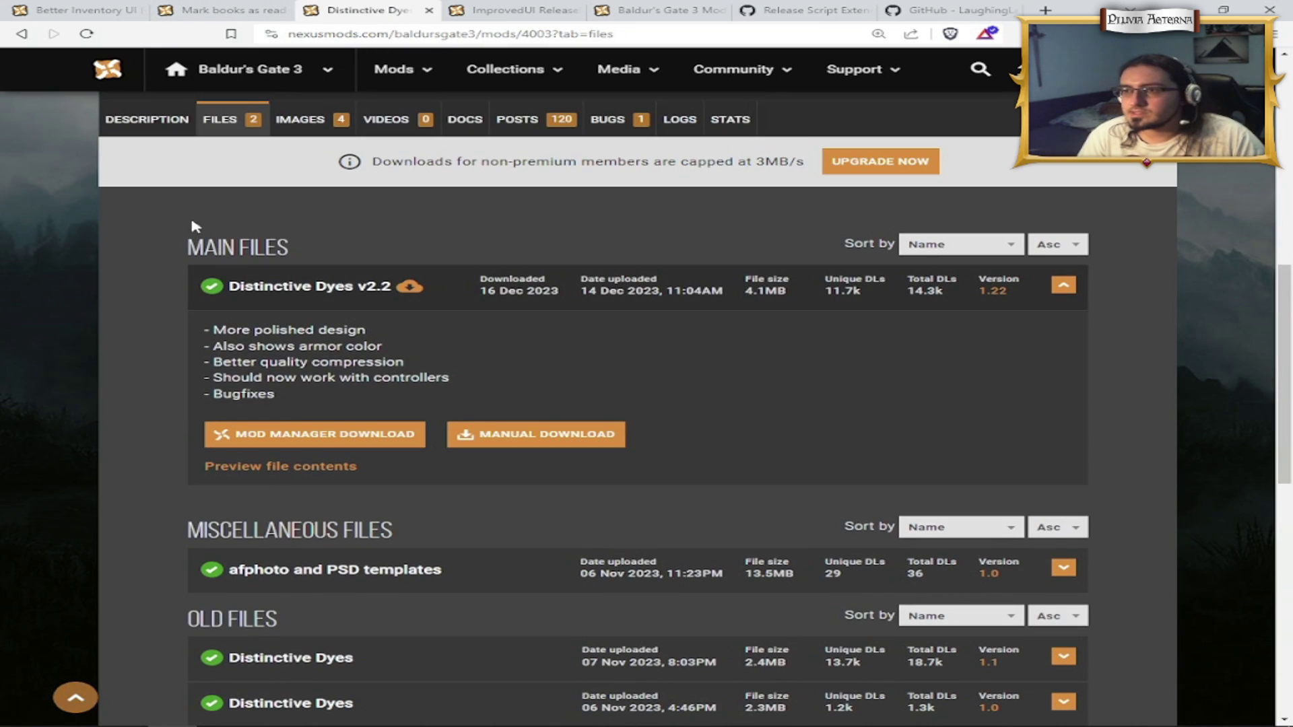
left_click(148, 119)
scroll(377, 367, "up", 6)
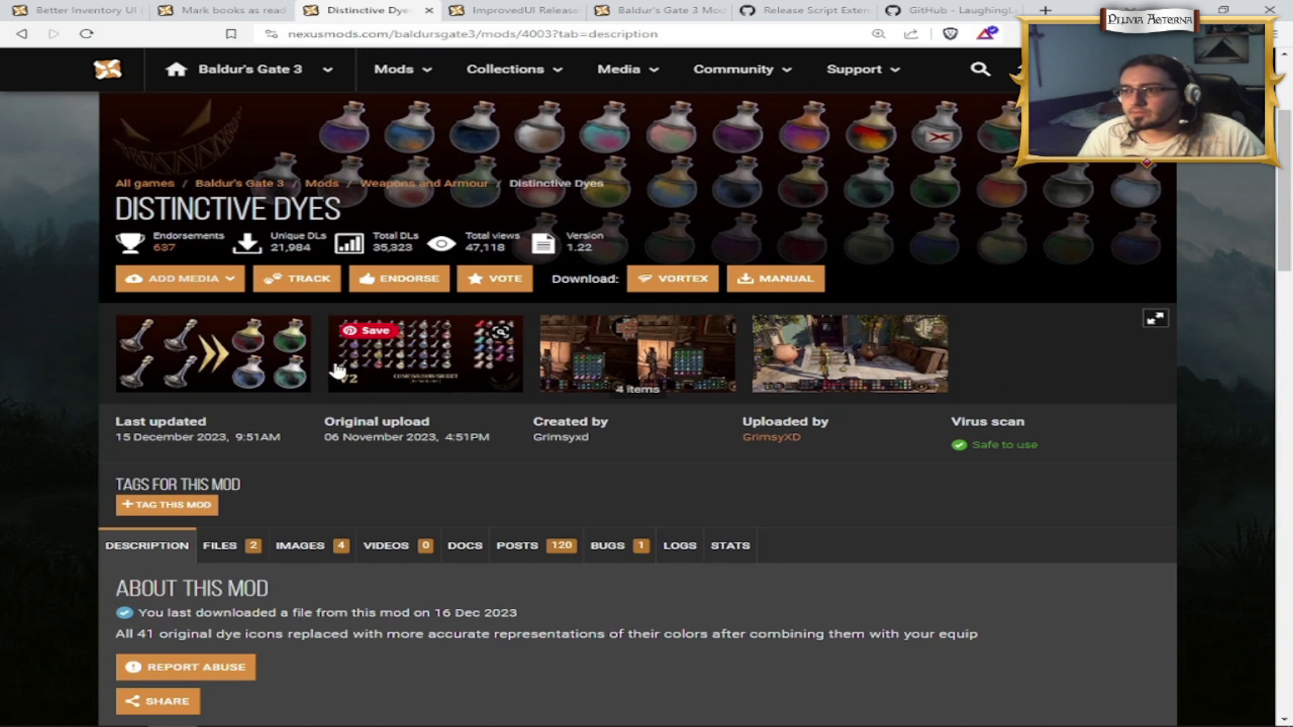
Step: Enlarge the V2 dye comparison sheet and the before-and-after dye images
left_click(340, 369)
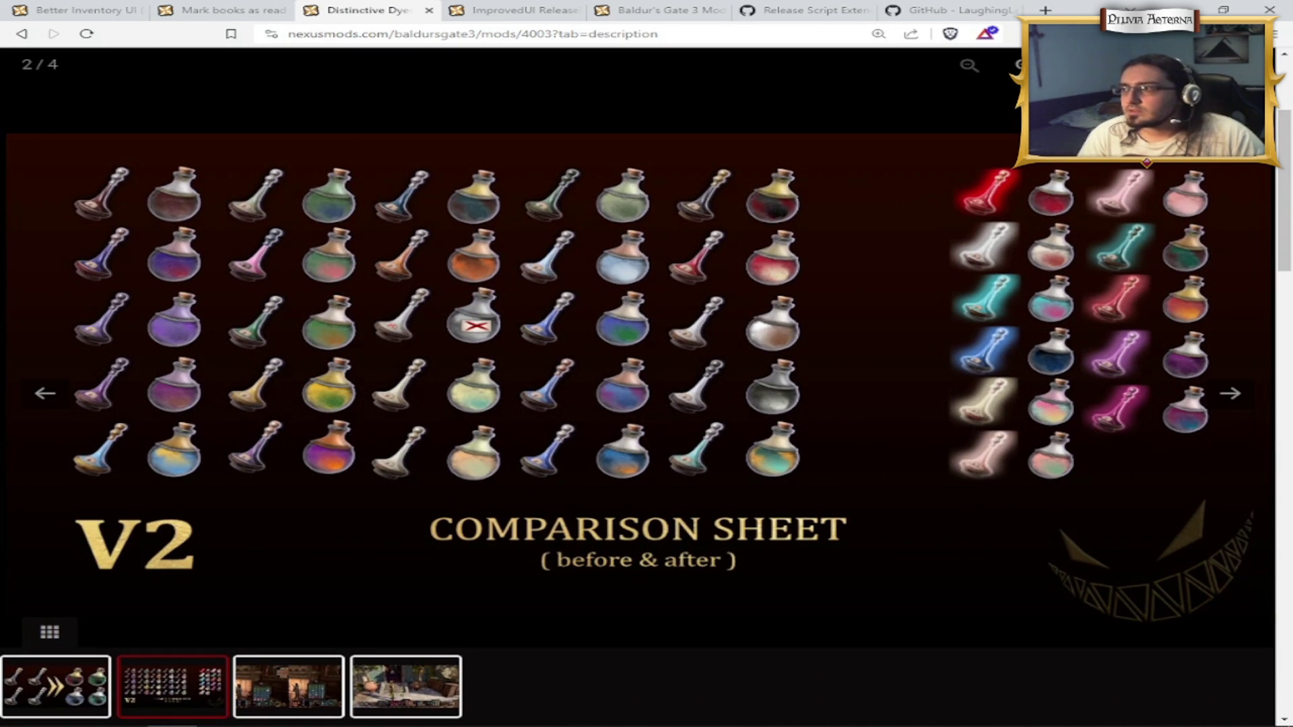
key("Escape")
left_click(169, 366)
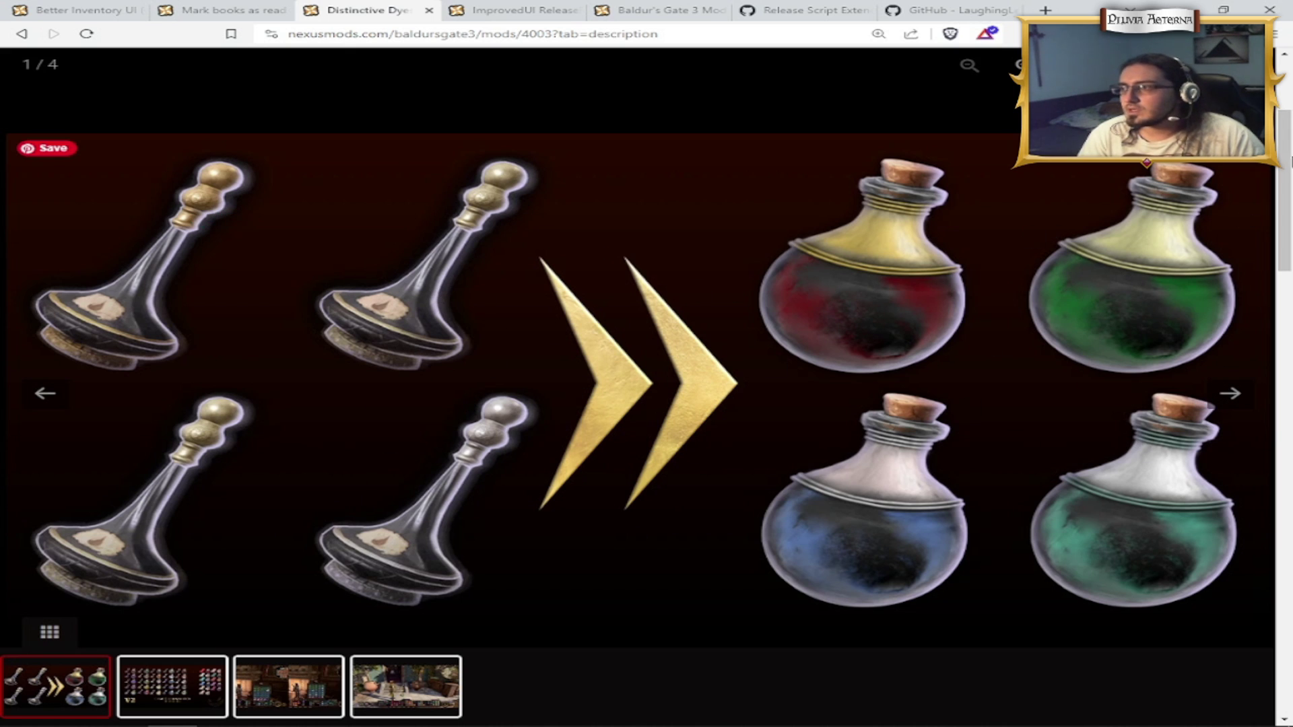
key("Escape")
Step: Flip through the Mod Fixer, ImprovedUI and Better Inventory UI tabs, then go to BG3ModManager on GitHub
scroll(483, 365, "down", 4)
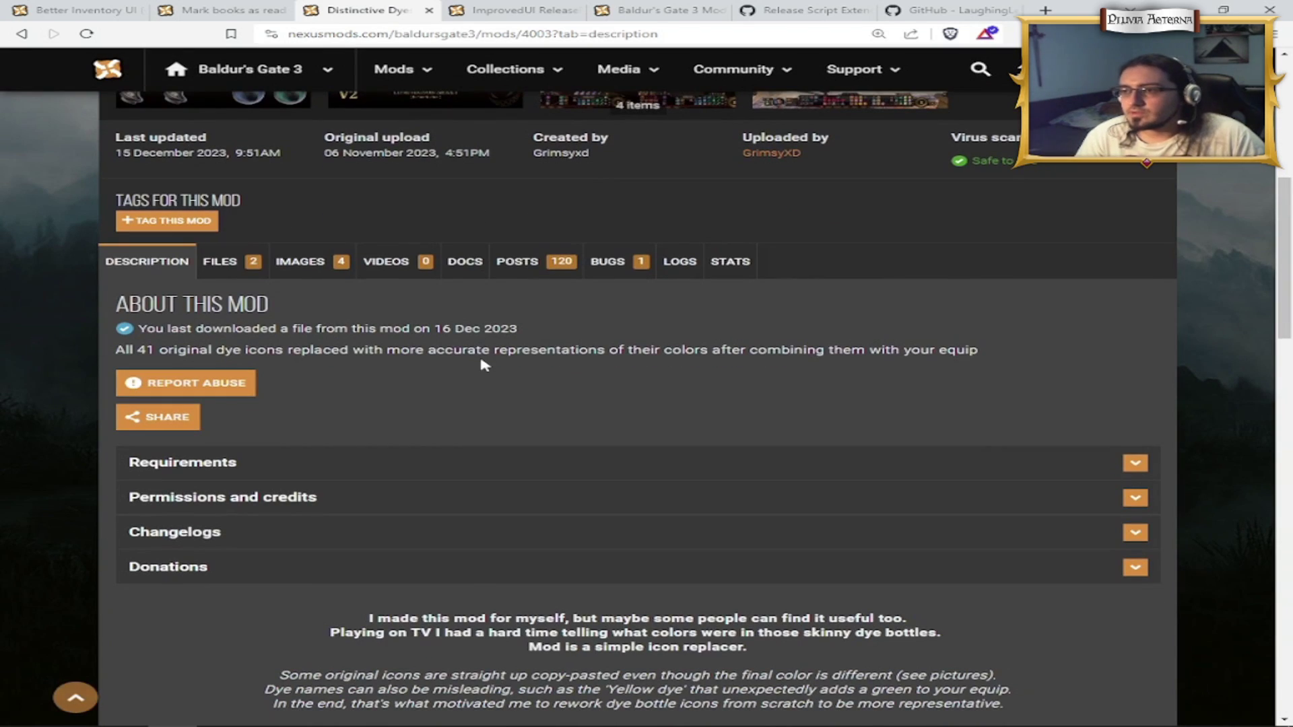
scroll(483, 364, "up", 4)
key("ctrl+Tab")
key("ctrl+Tab")
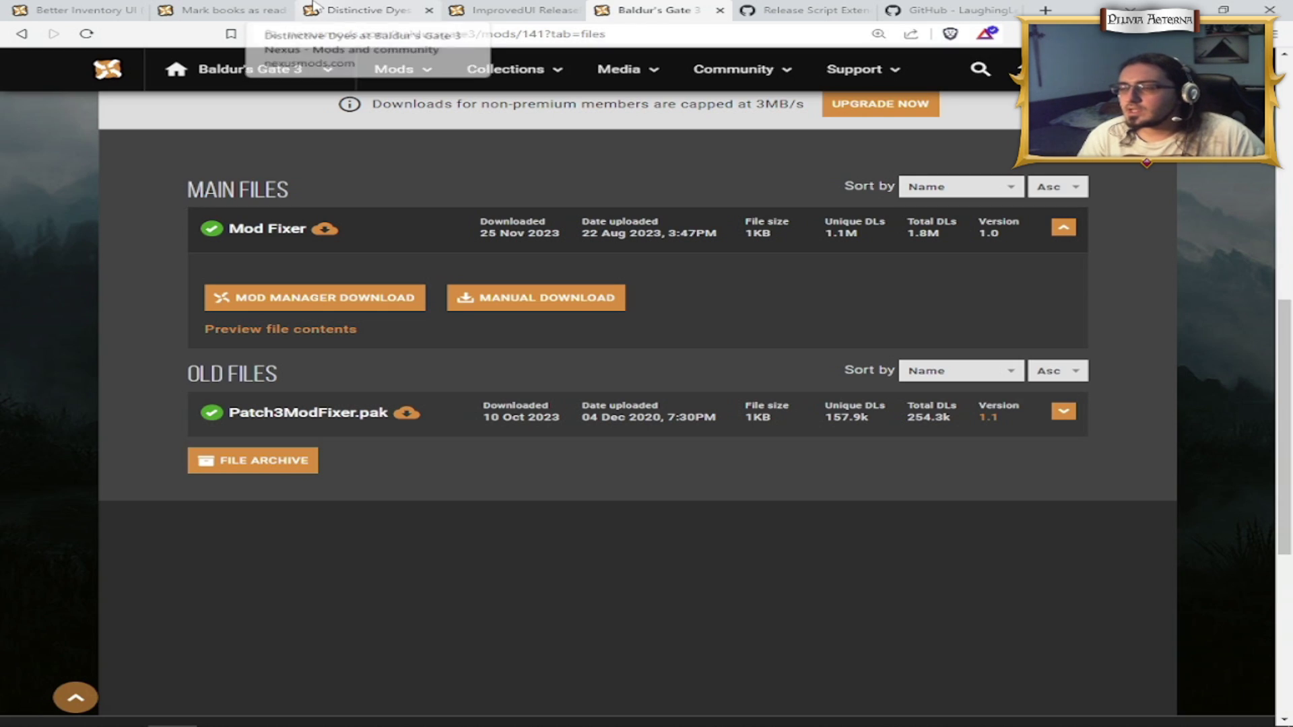
left_click(485, 9)
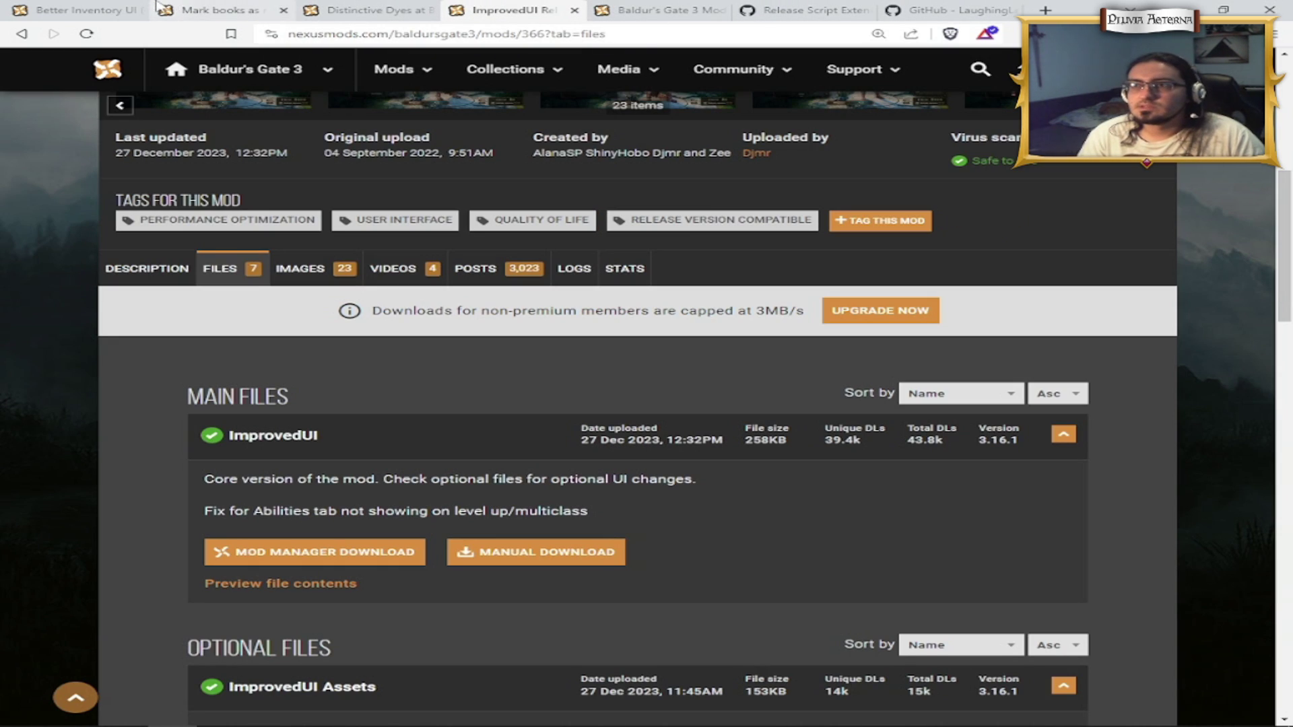
left_click(79, 9)
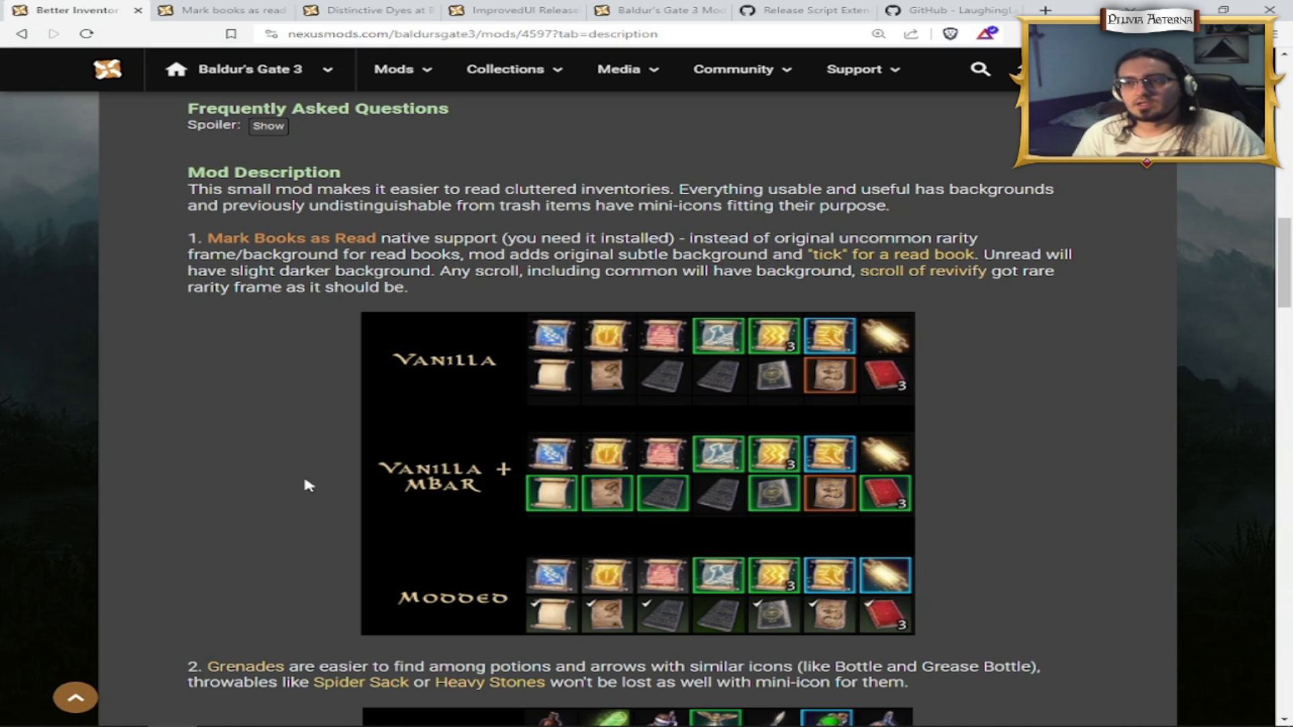
scroll(307, 485, "up", 10)
left_click(943, 10)
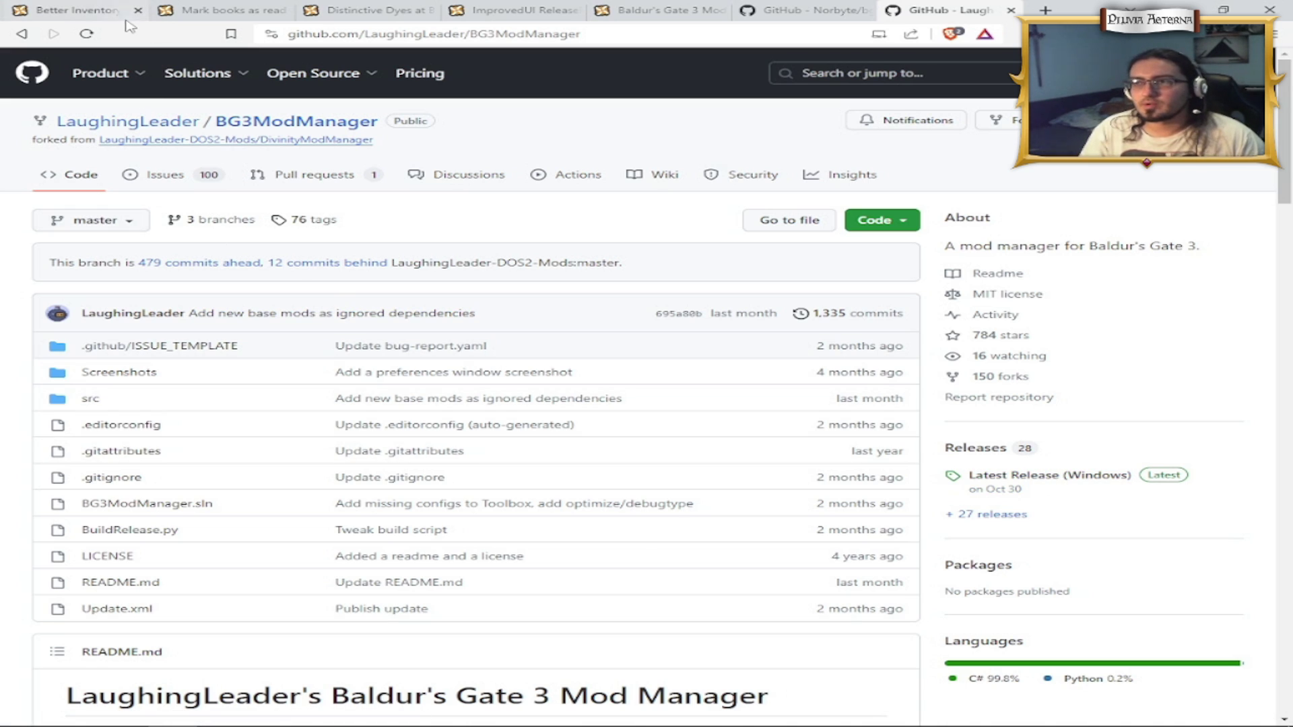
Step: View the Norbyte bg3se GitHub repository, then switch to the Baldur's Gate 3 Mod Fixer page
left_click(783, 7)
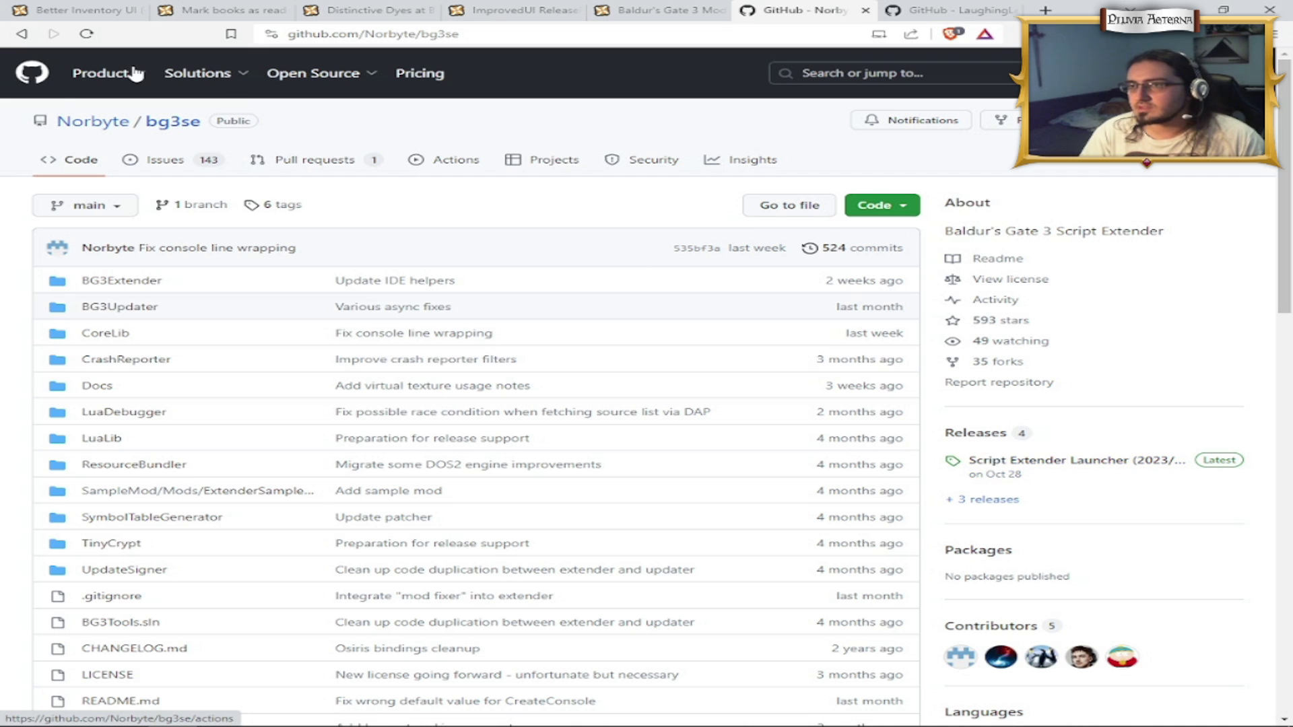
left_click(662, 8)
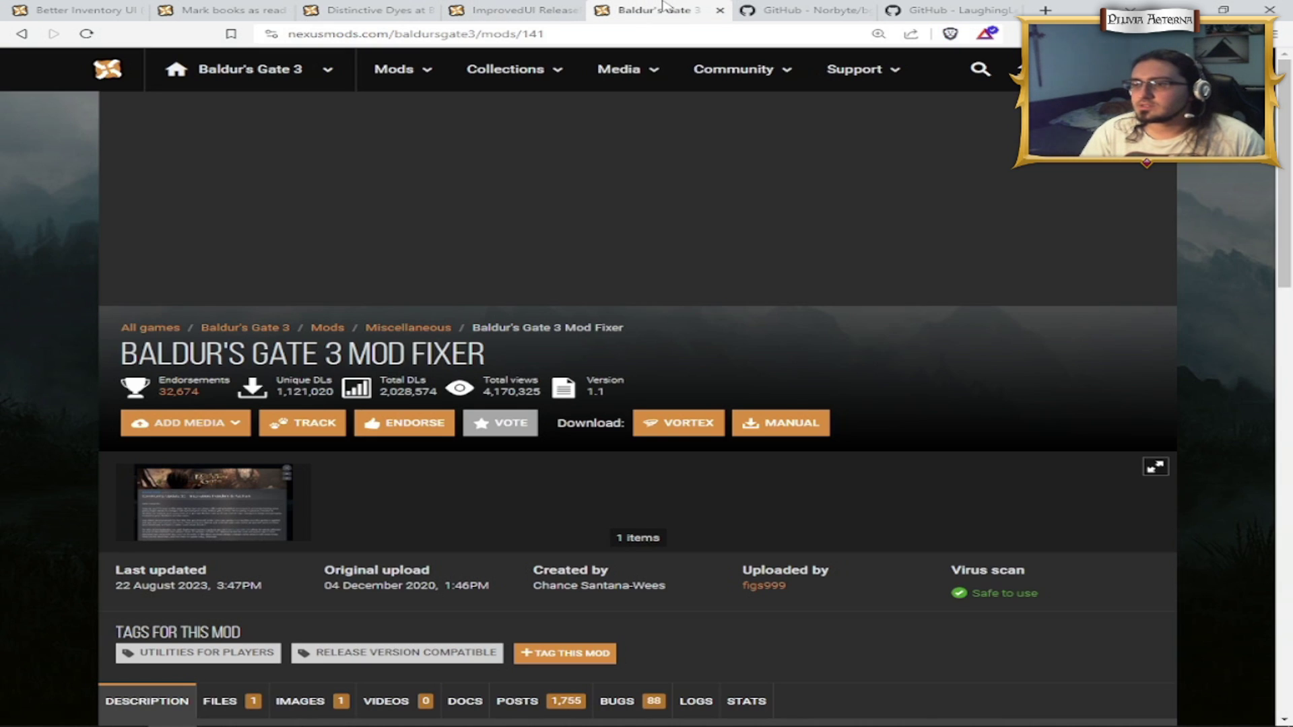
Step: Show the Better Inventory UI files list and scroll through its file versions
left_click(84, 8)
scroll(324, 283, "up", 6)
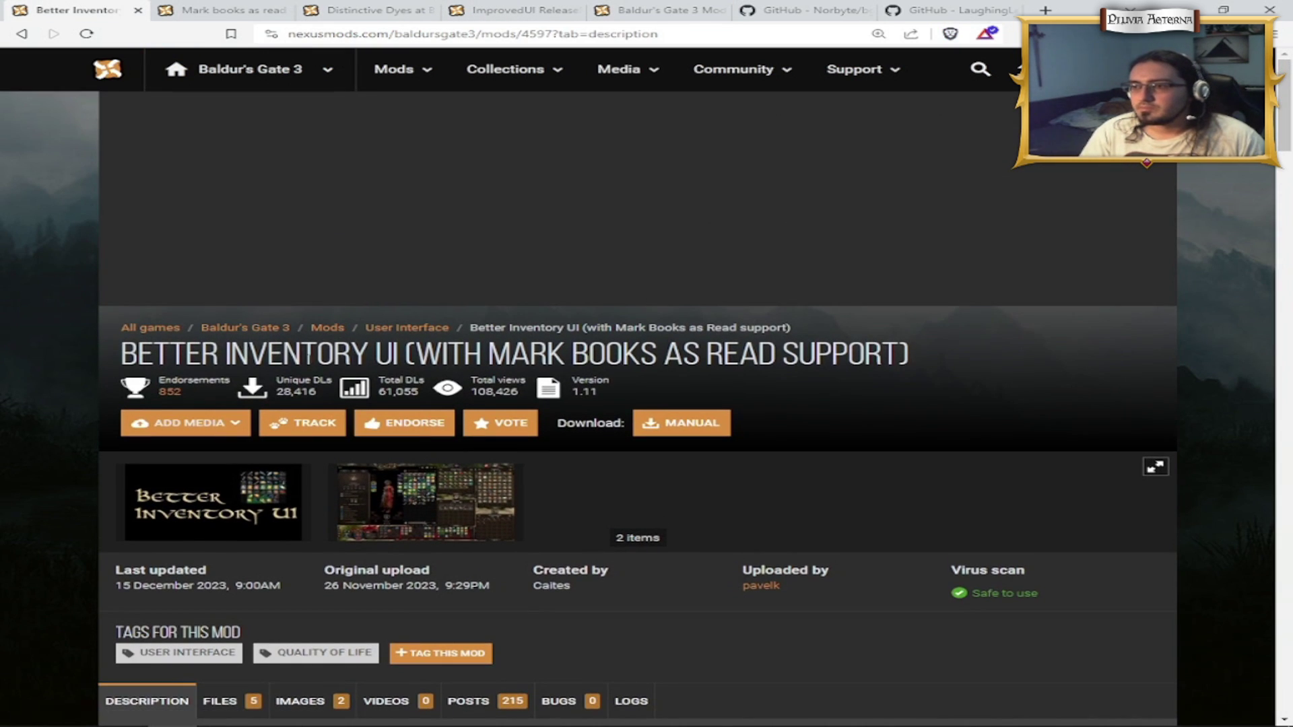
scroll(313, 214, "down", 4)
scroll(510, 338, "up", 4)
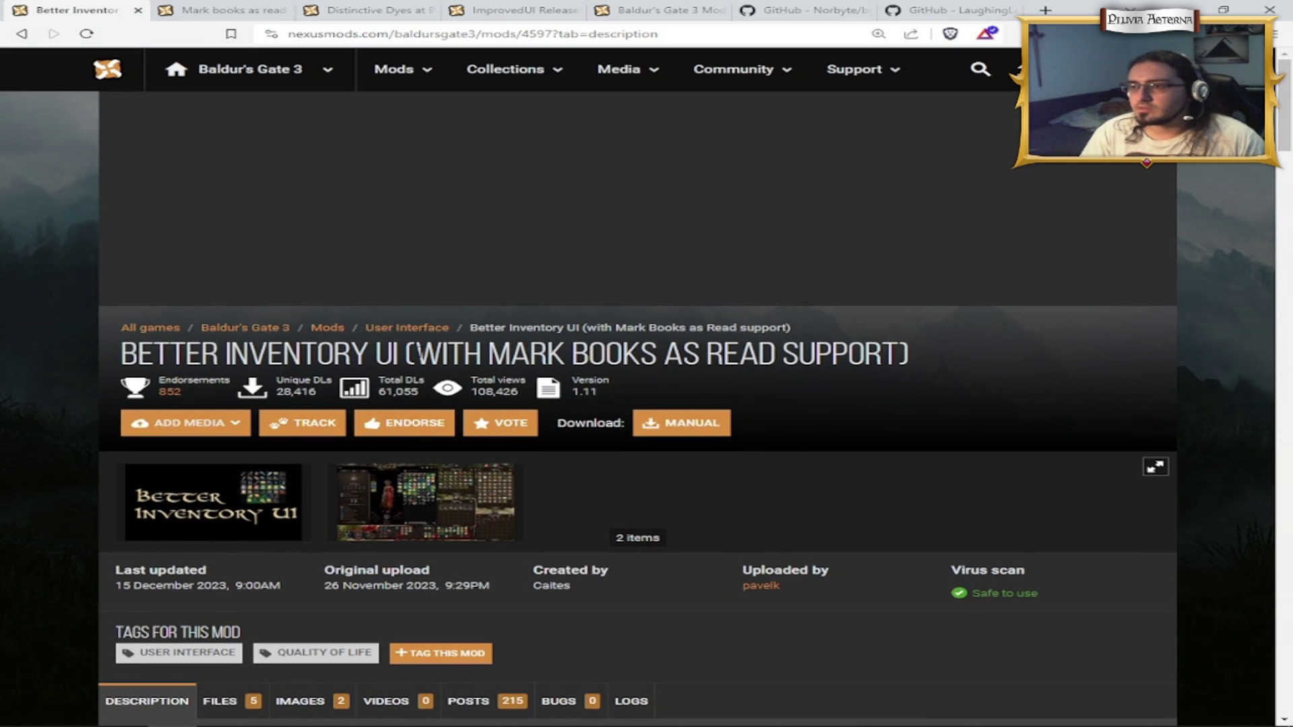
left_click(979, 70)
scroll(251, 222, "down", 7)
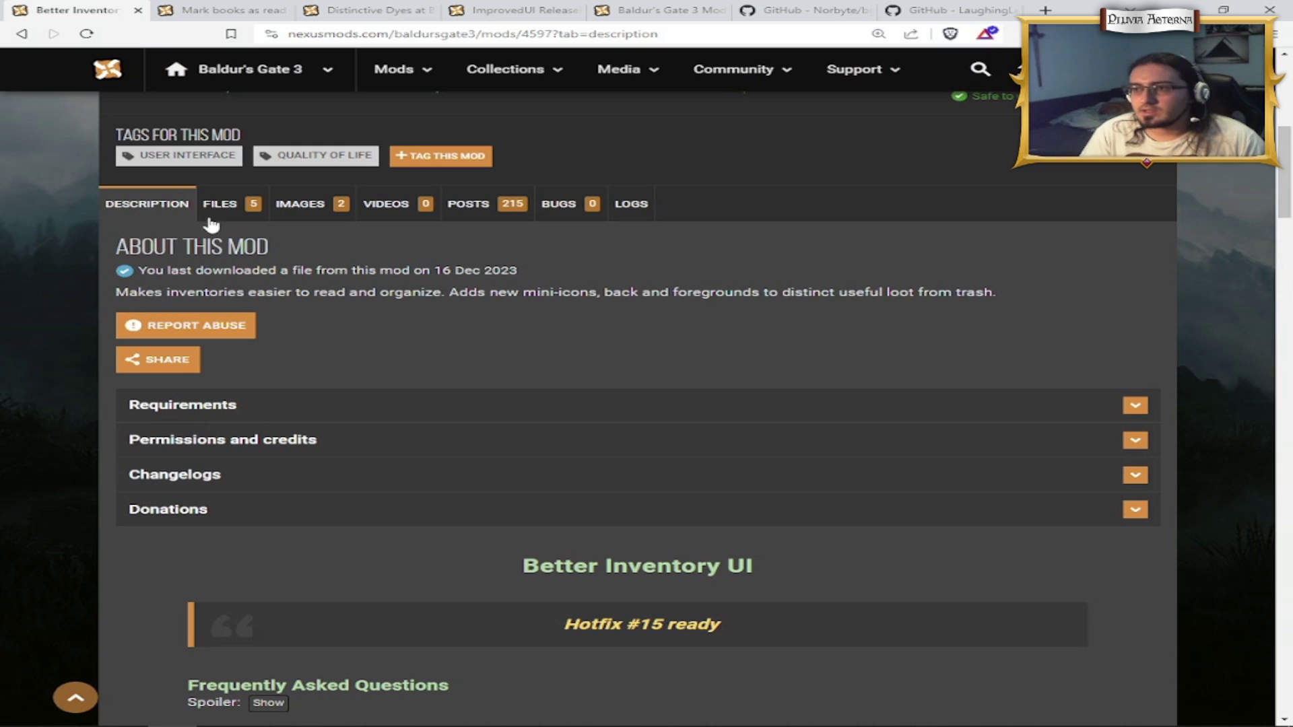
left_click(225, 205)
scroll(417, 455, "down", 6)
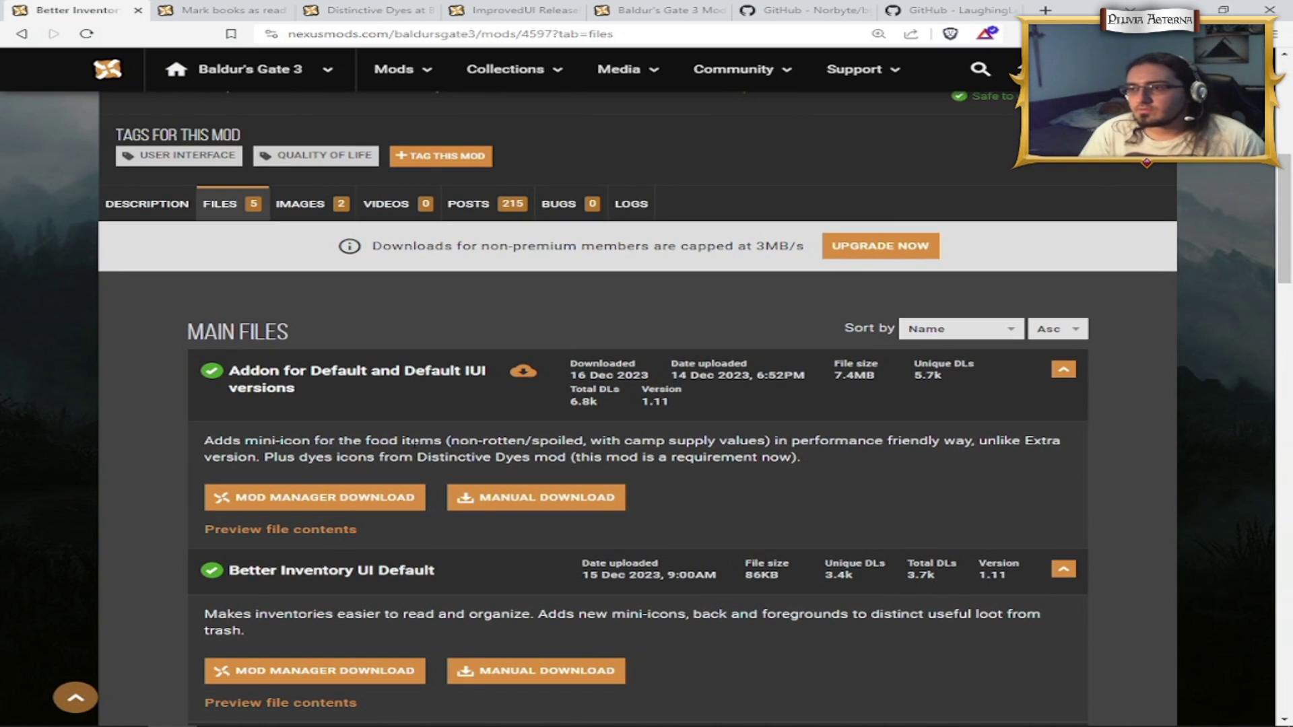
scroll(468, 381, "down", 2)
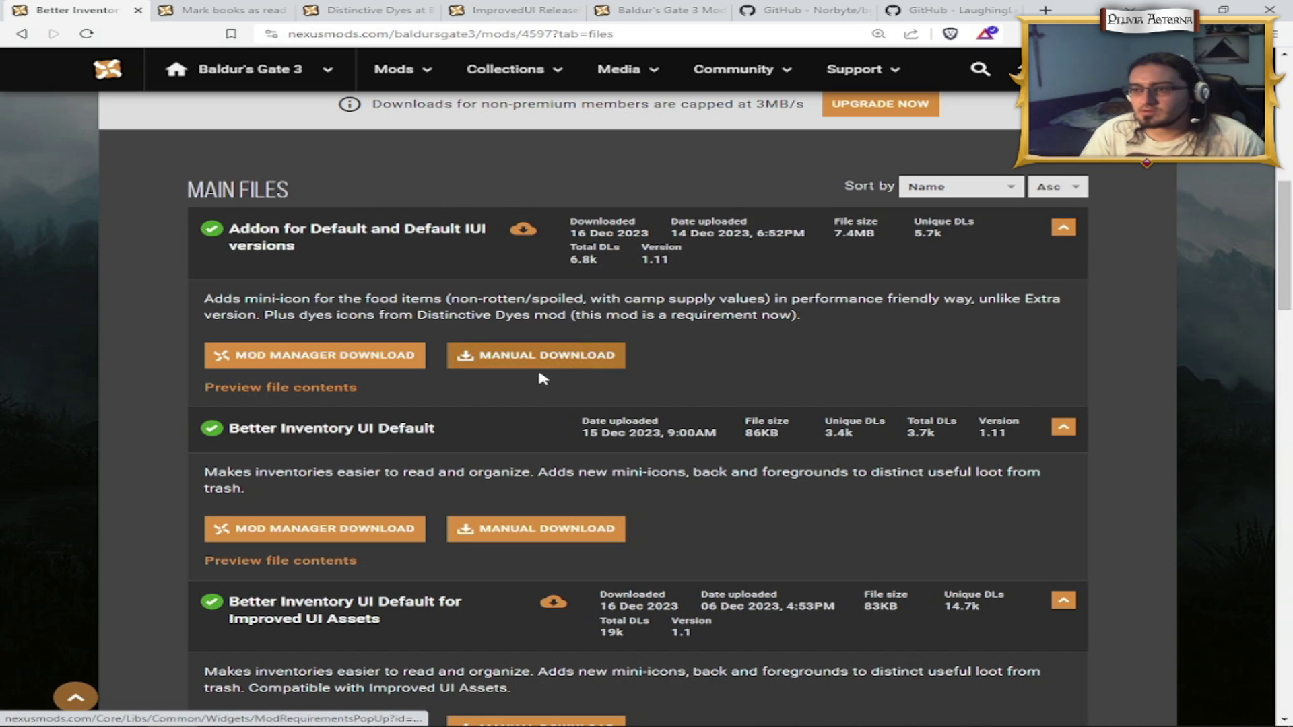
scroll(539, 375, "down", 3)
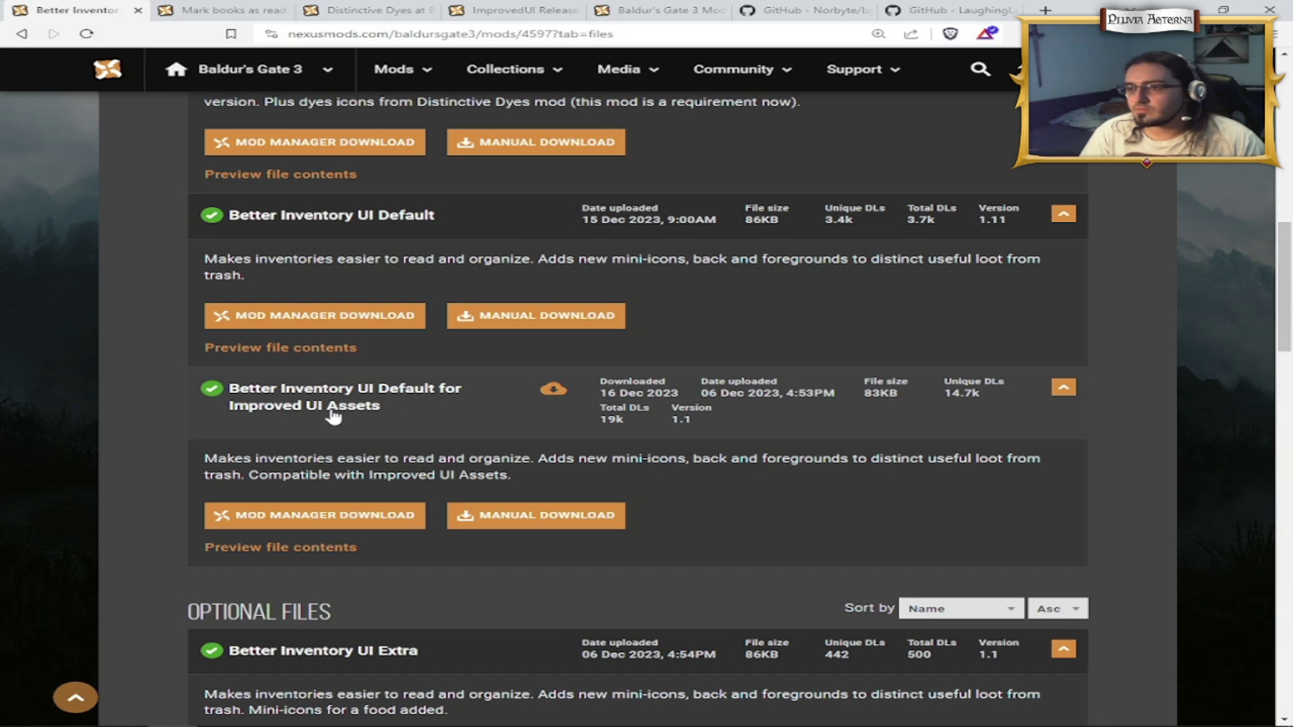
scroll(539, 505, "down", 3)
scroll(546, 431, "up", 4)
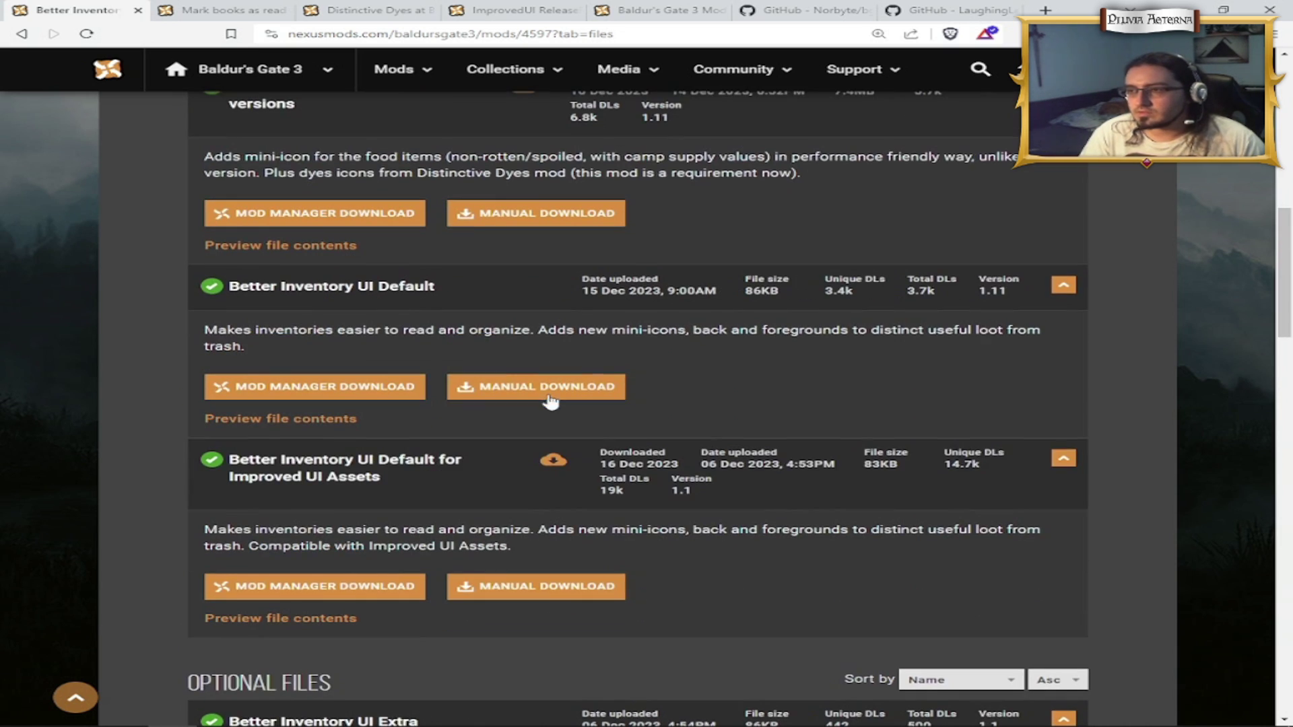
scroll(569, 219, "down", 5)
Step: Check the Mark books as read files, then return to Better Inventory's Improved UI Assets variants
left_click(221, 11)
scroll(293, 357, "down", 6)
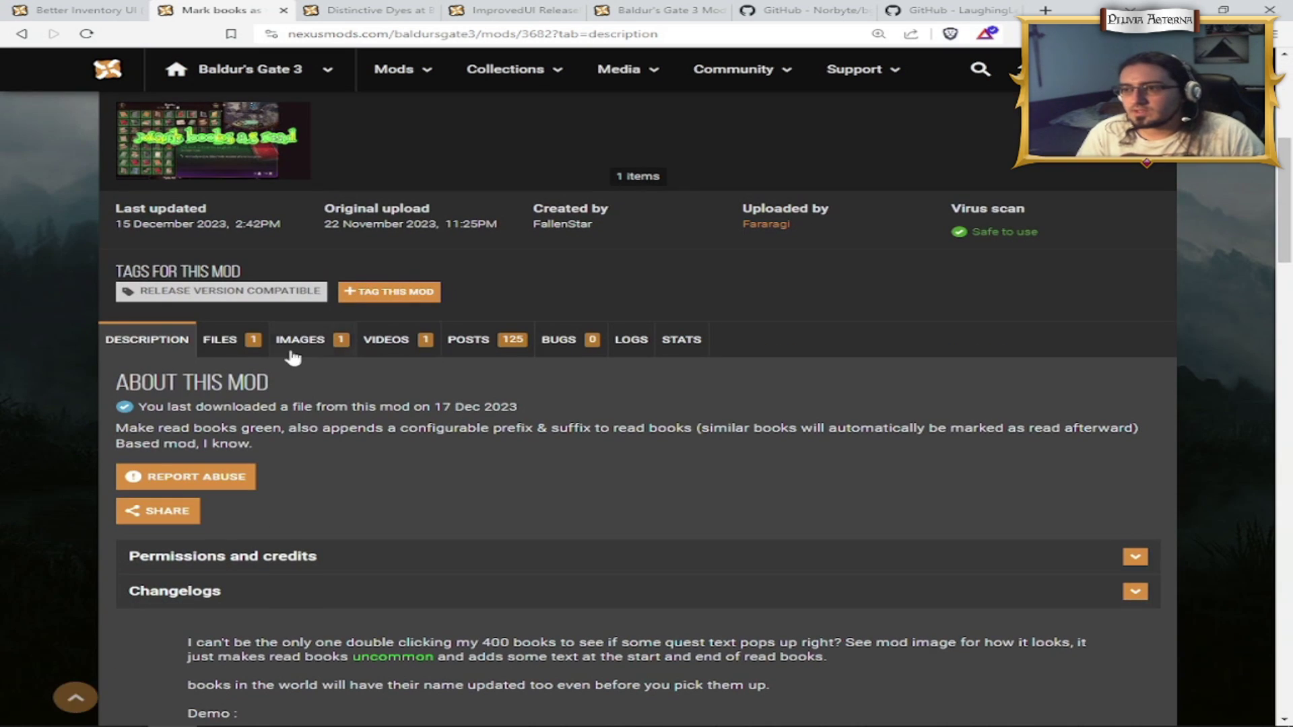
left_click(222, 340)
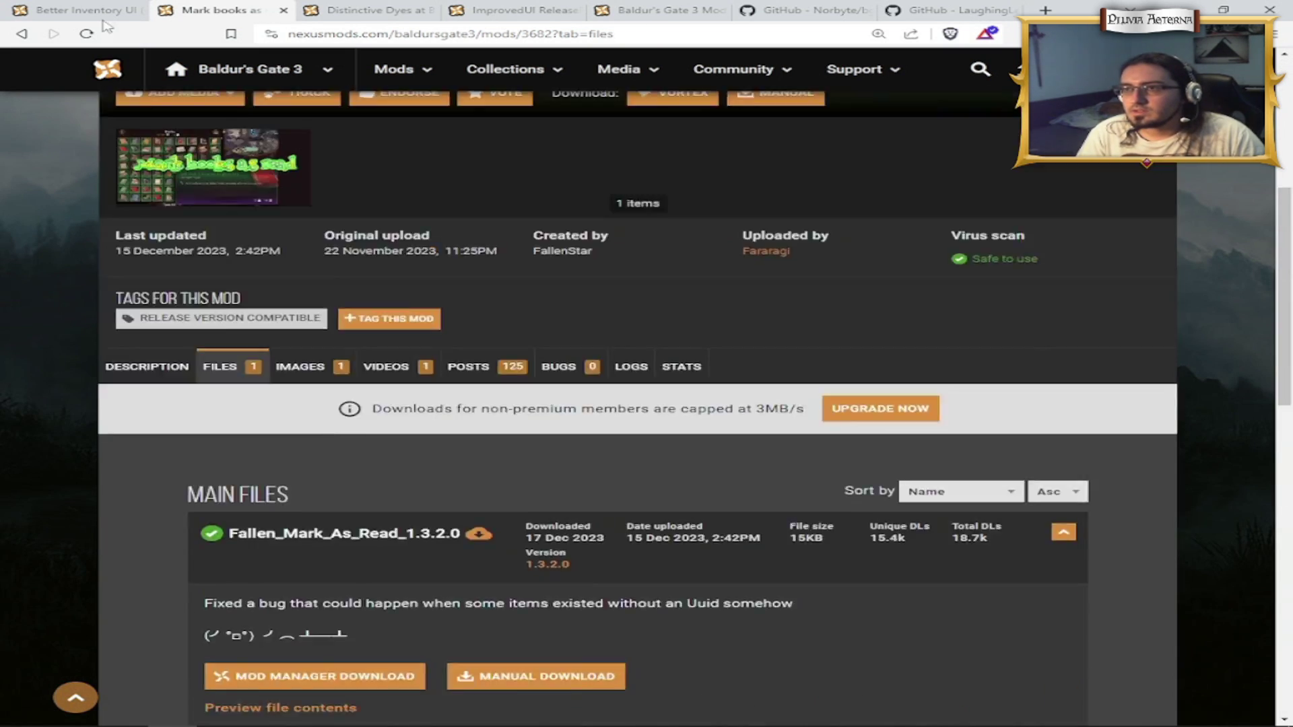
left_click(78, 10)
scroll(169, 192, "down", 7)
scroll(193, 219, "down", 6)
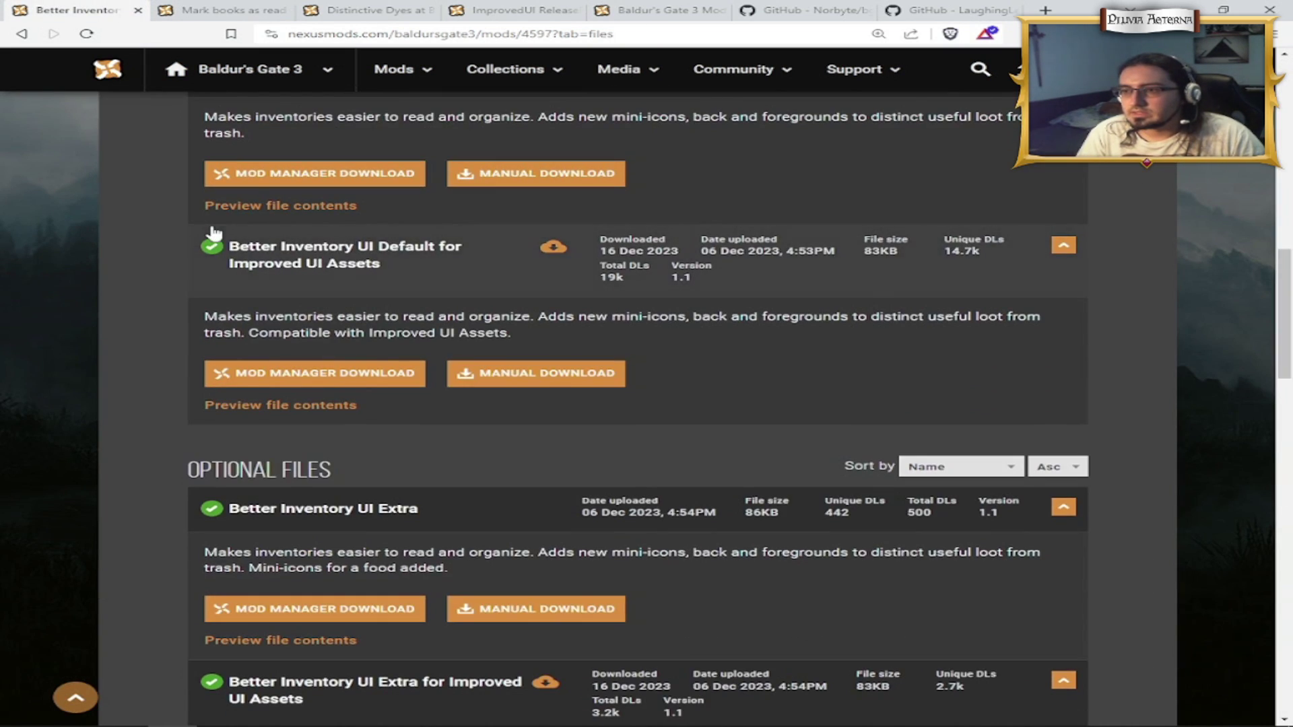
scroll(185, 249, "up", 8)
Step: Expand Better Inventory UI's requirements and open Distinctive Dyes in a new tab
left_click(175, 268)
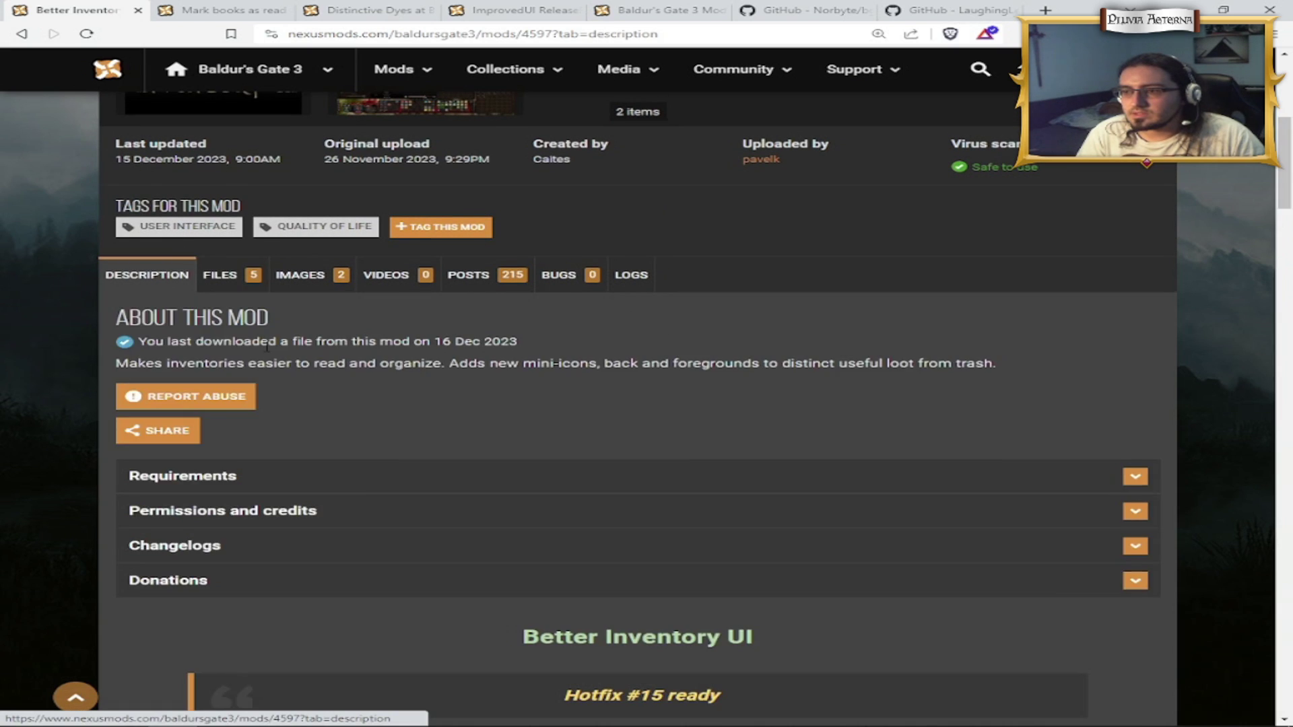
scroll(216, 196, "down", 4)
left_click(216, 194)
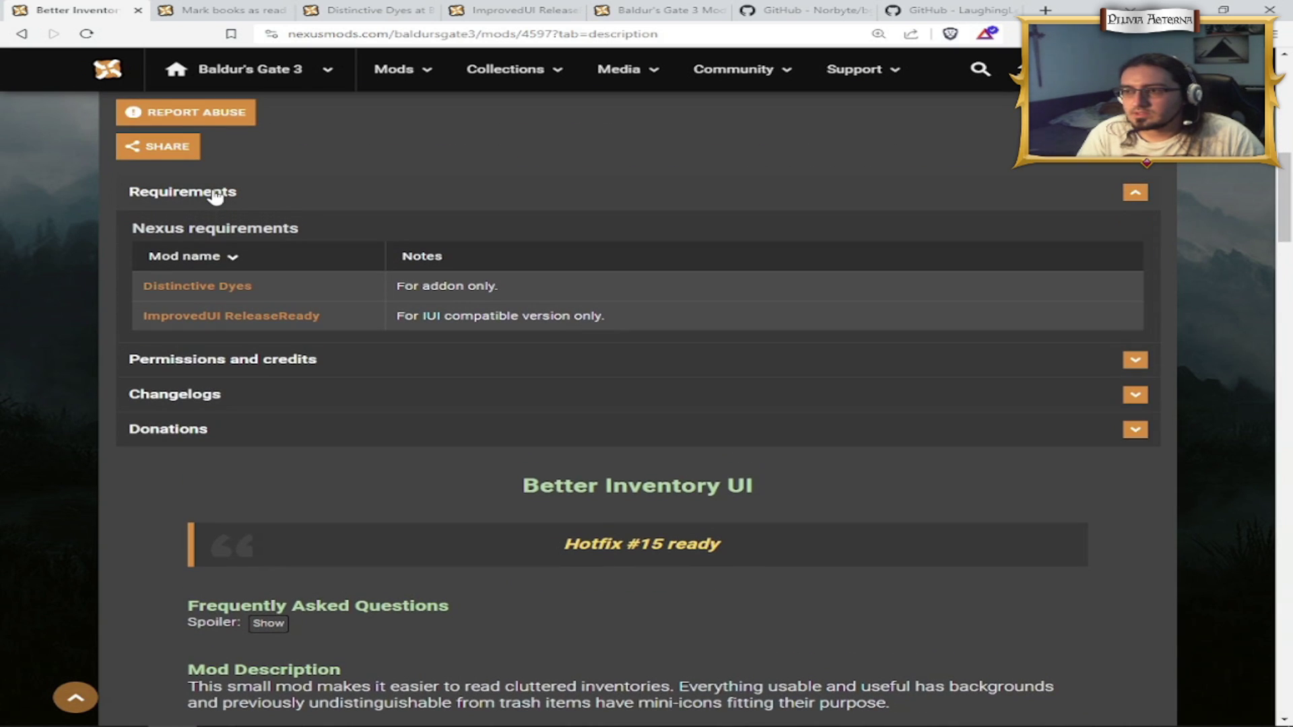
right_click(213, 291)
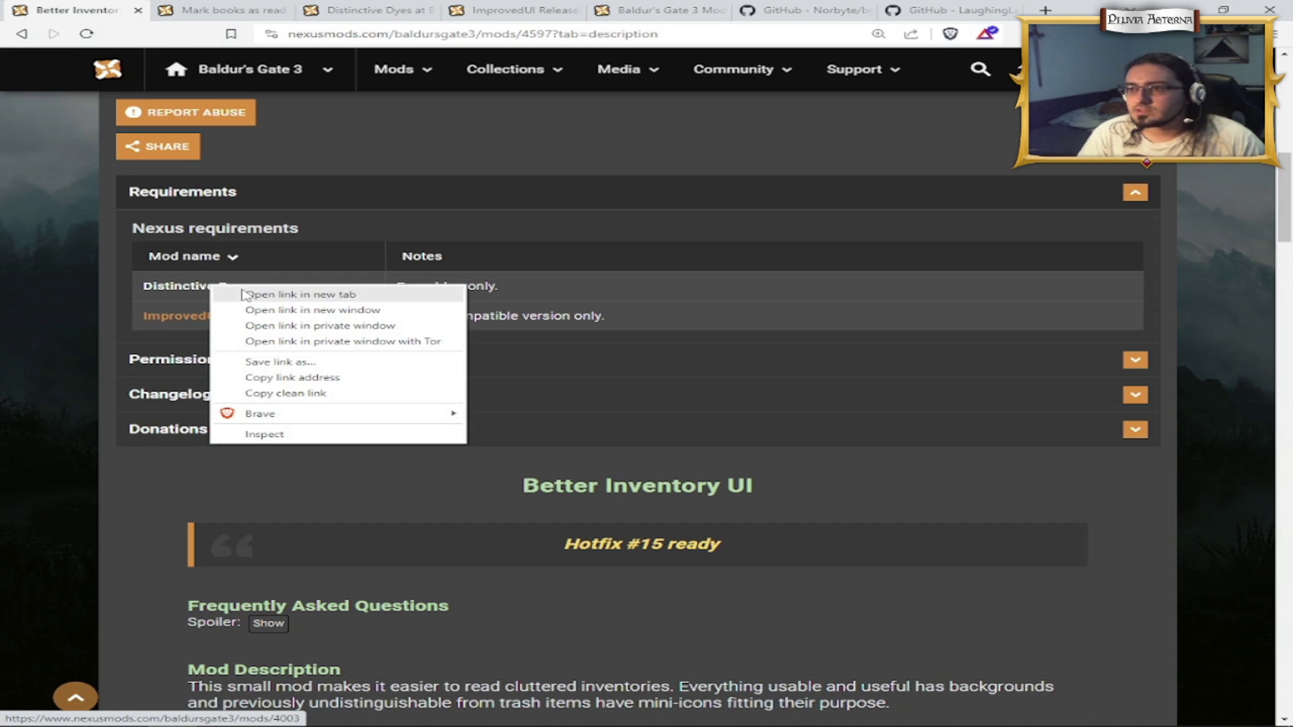
left_click(233, 292)
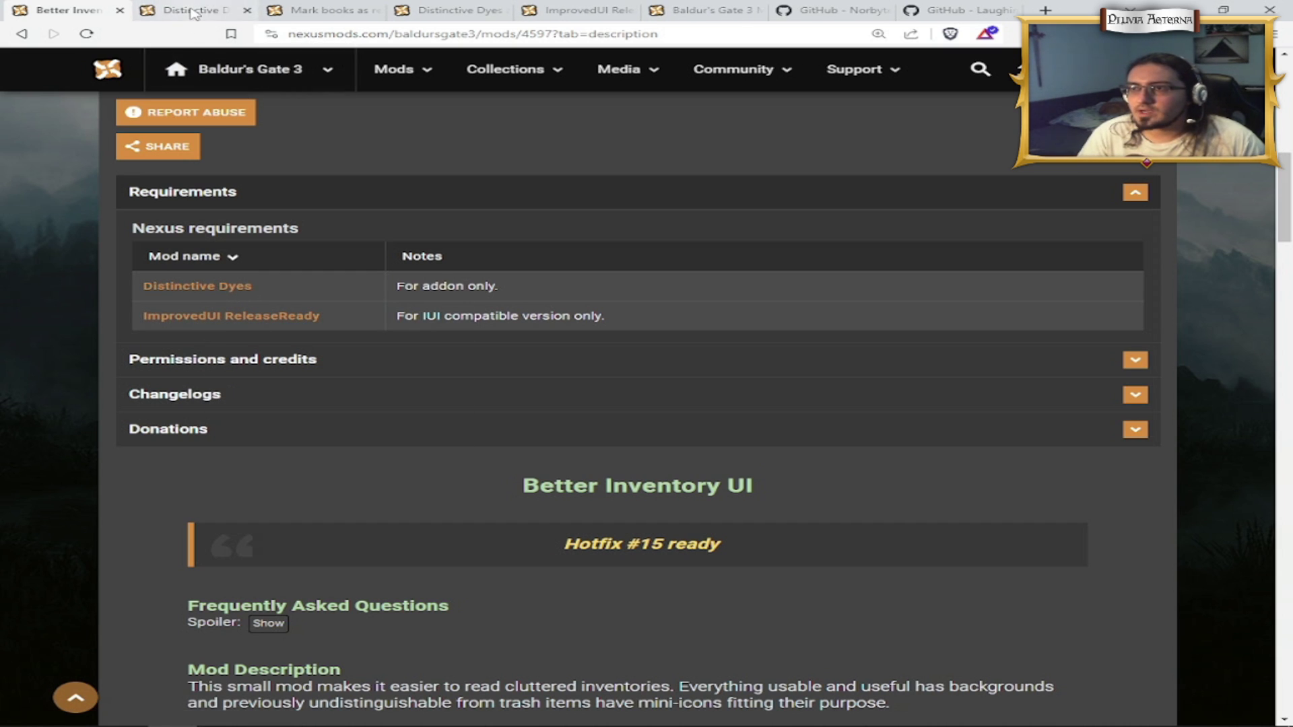
left_click(196, 10)
left_click(249, 10)
right_click(209, 291)
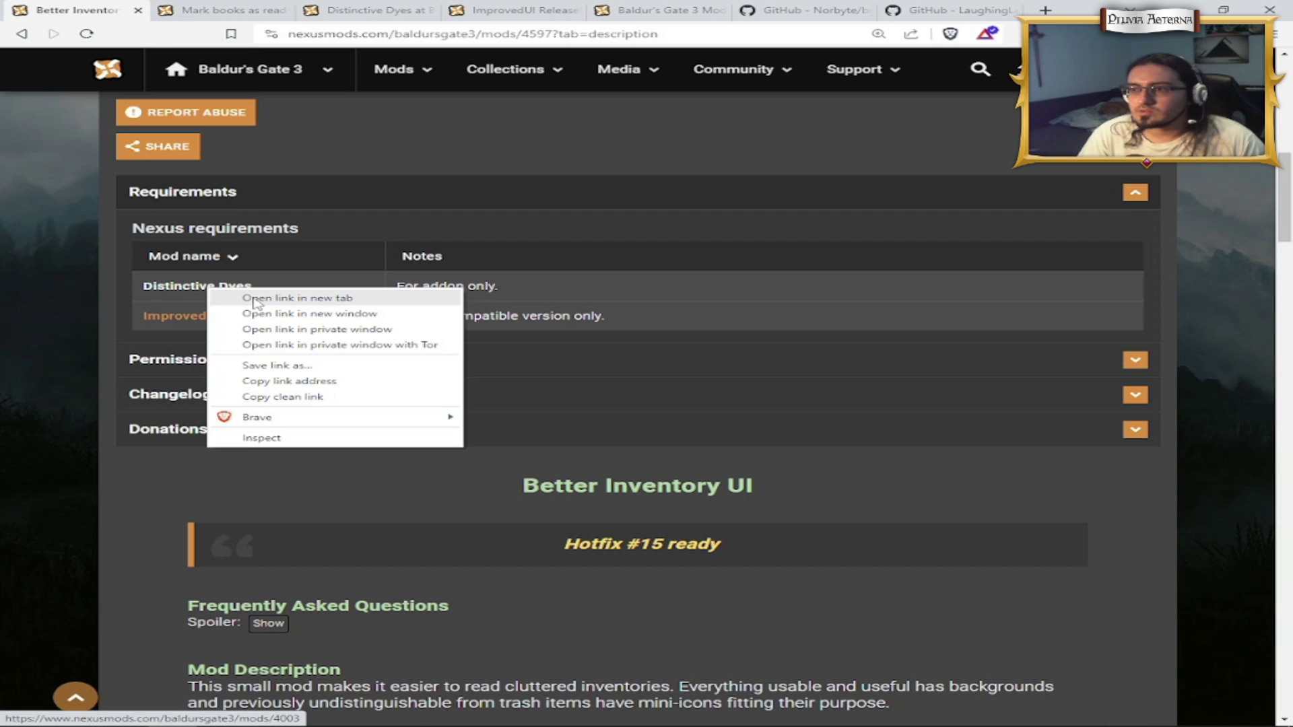
Step: Review the Distinctive Dyes v2.2 files, then open ImprovedUI ReleaseReady from the requirements
left_click(350, 8)
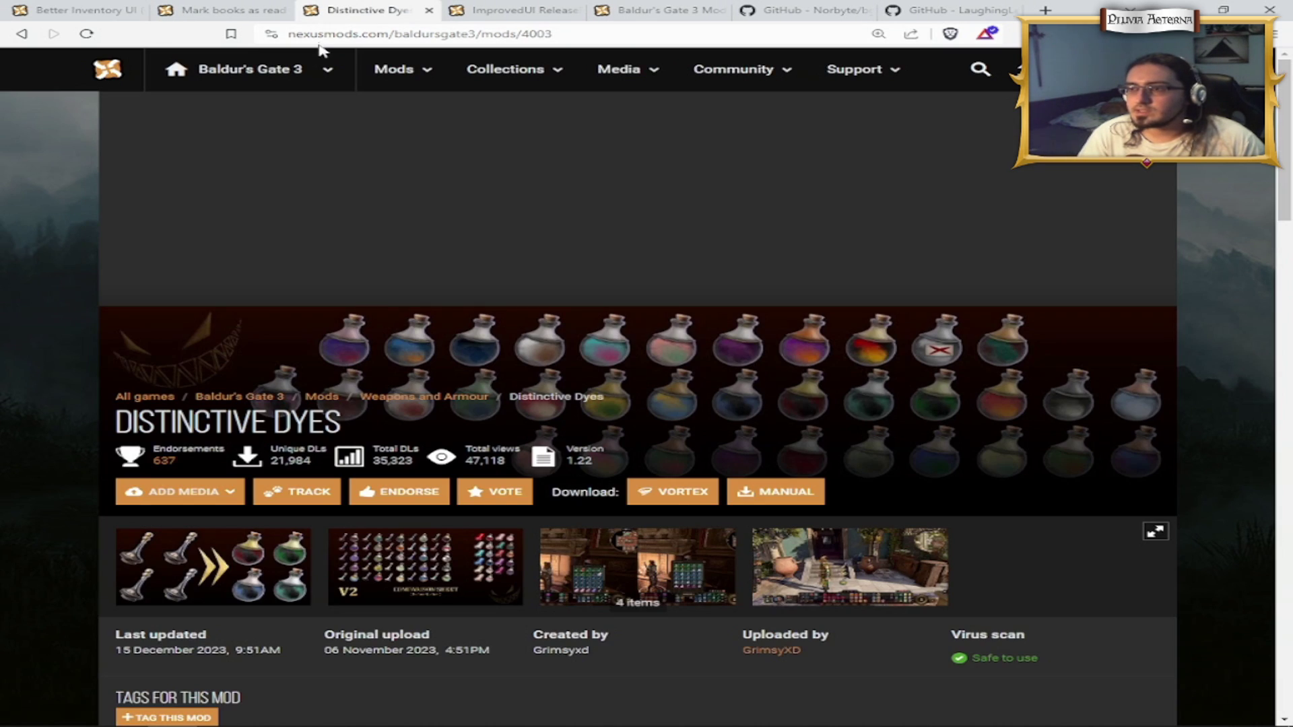
scroll(374, 296, "down", 6)
left_click(219, 261)
scroll(398, 303, "down", 3)
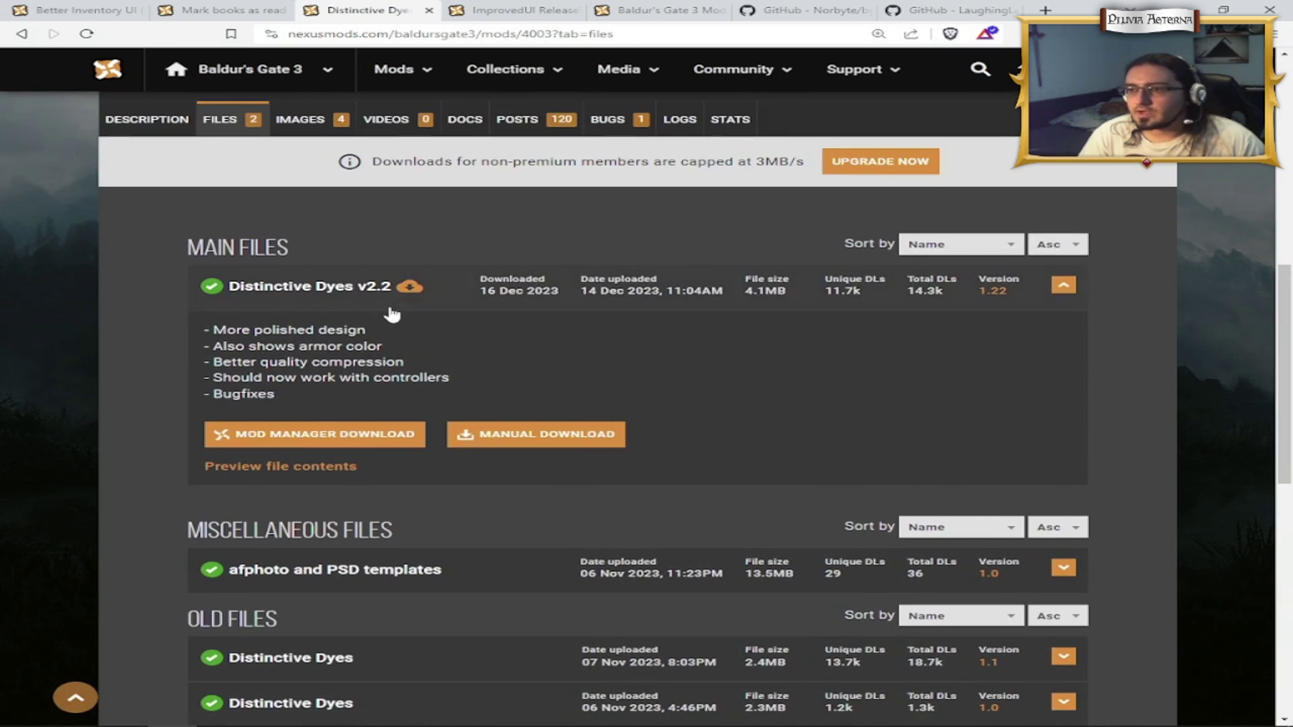
scroll(530, 431, "down", 5)
scroll(530, 431, "up", 4)
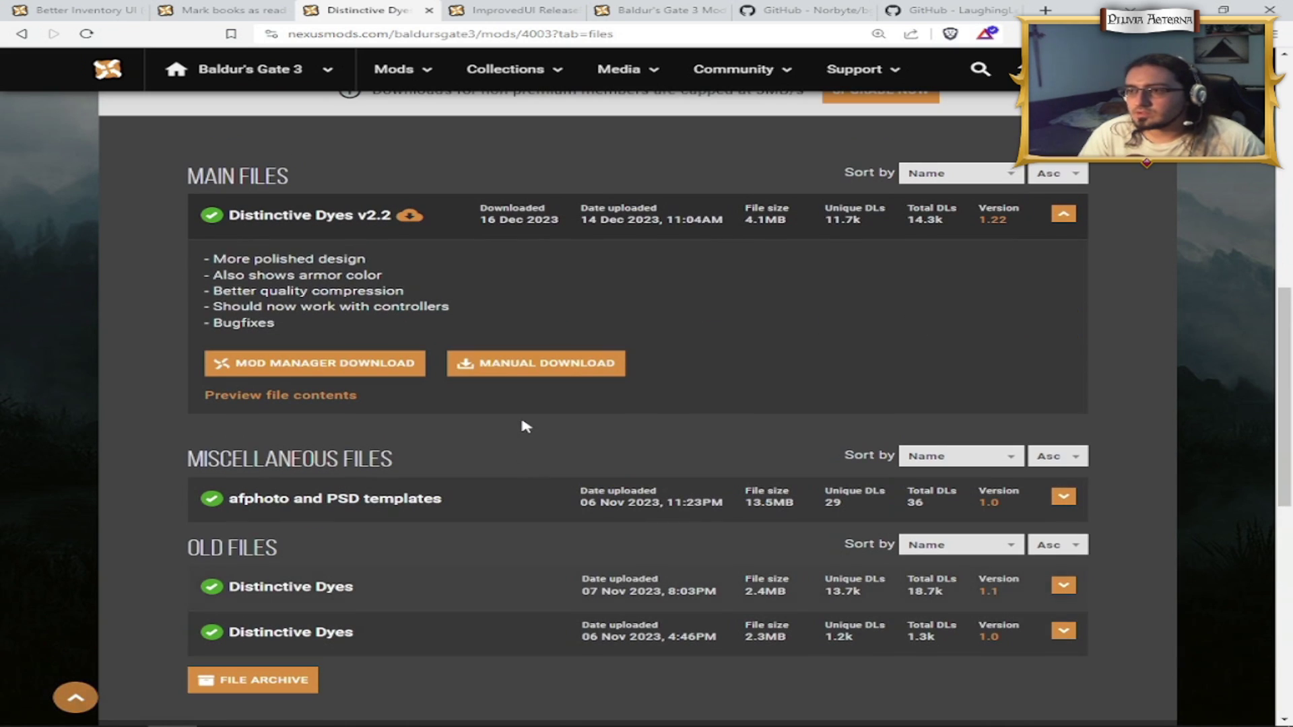
left_click(102, 7)
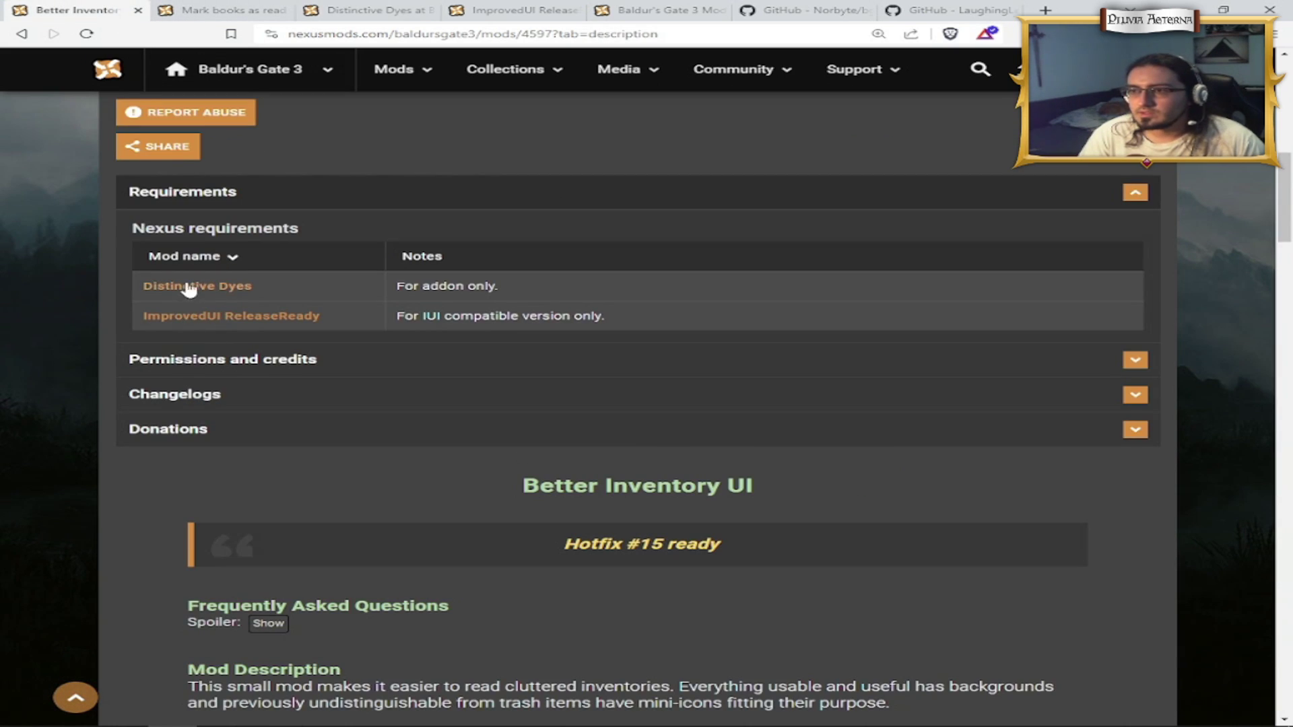
left_click(253, 316)
Step: Show ImprovedUI's files and scroll through its main and optional files
scroll(471, 301, "down", 5)
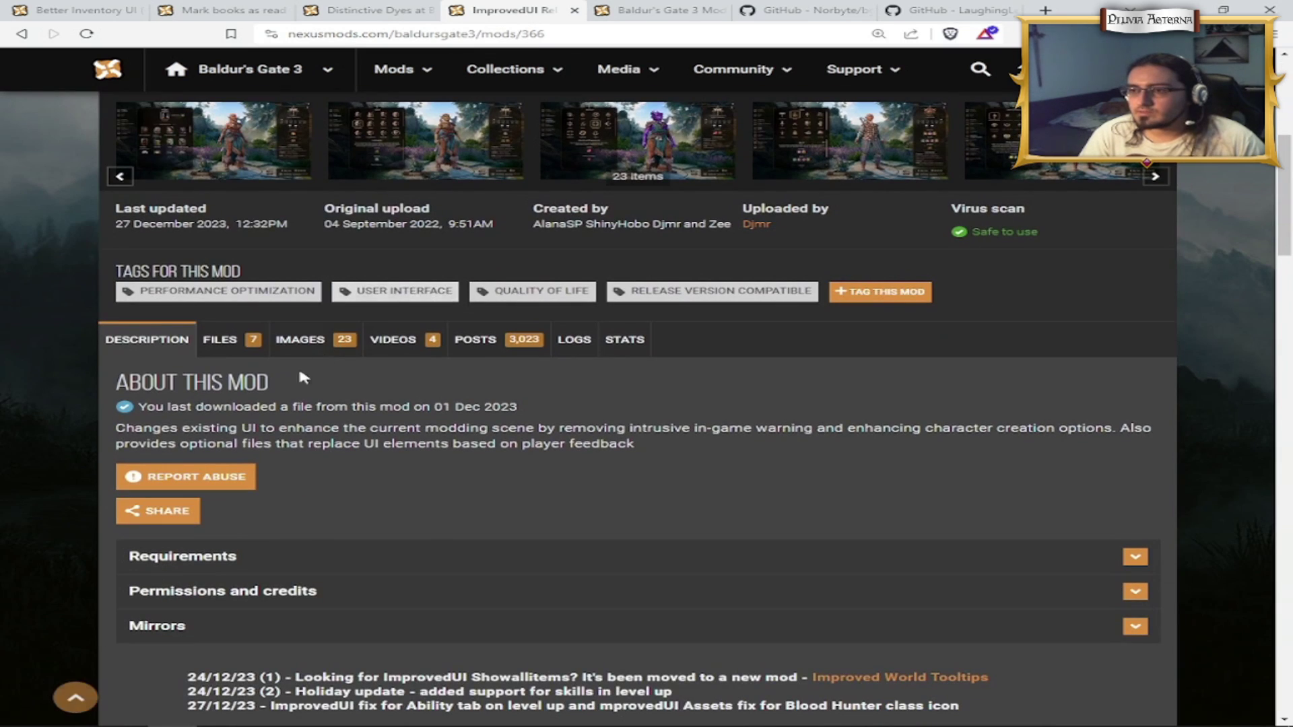
left_click(226, 341)
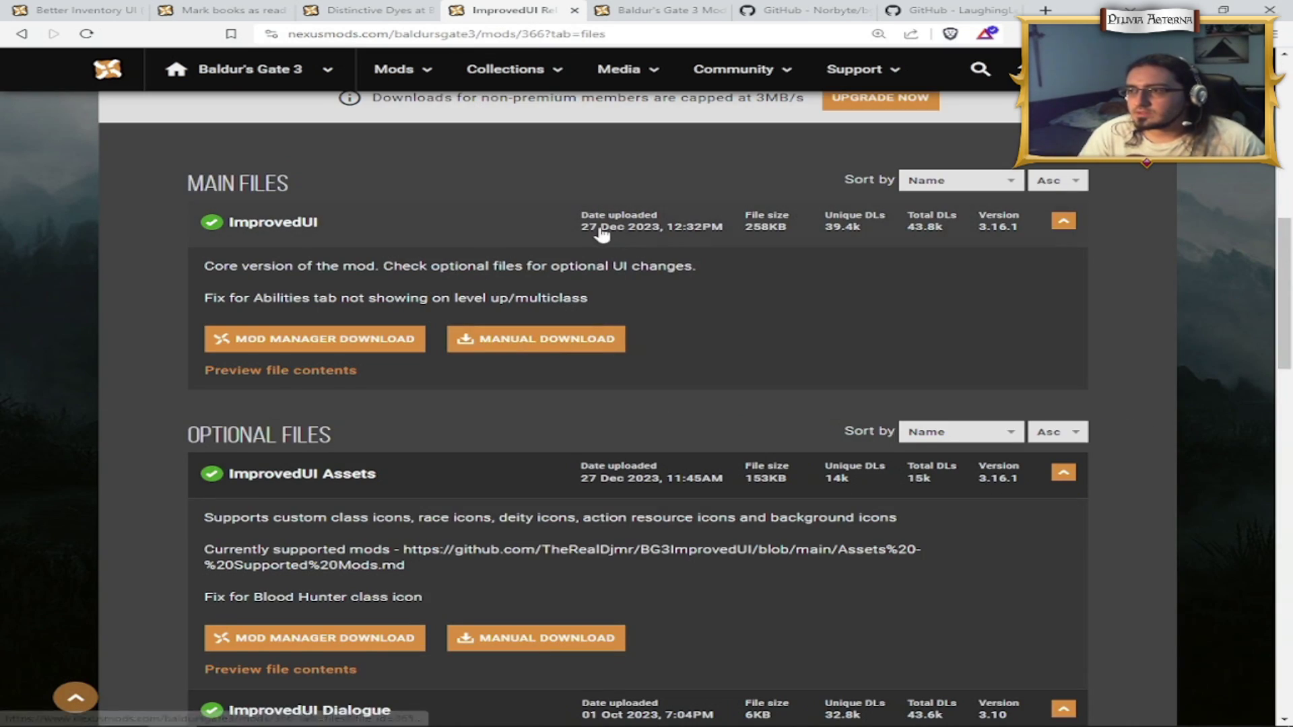
scroll(575, 351, "down", 5)
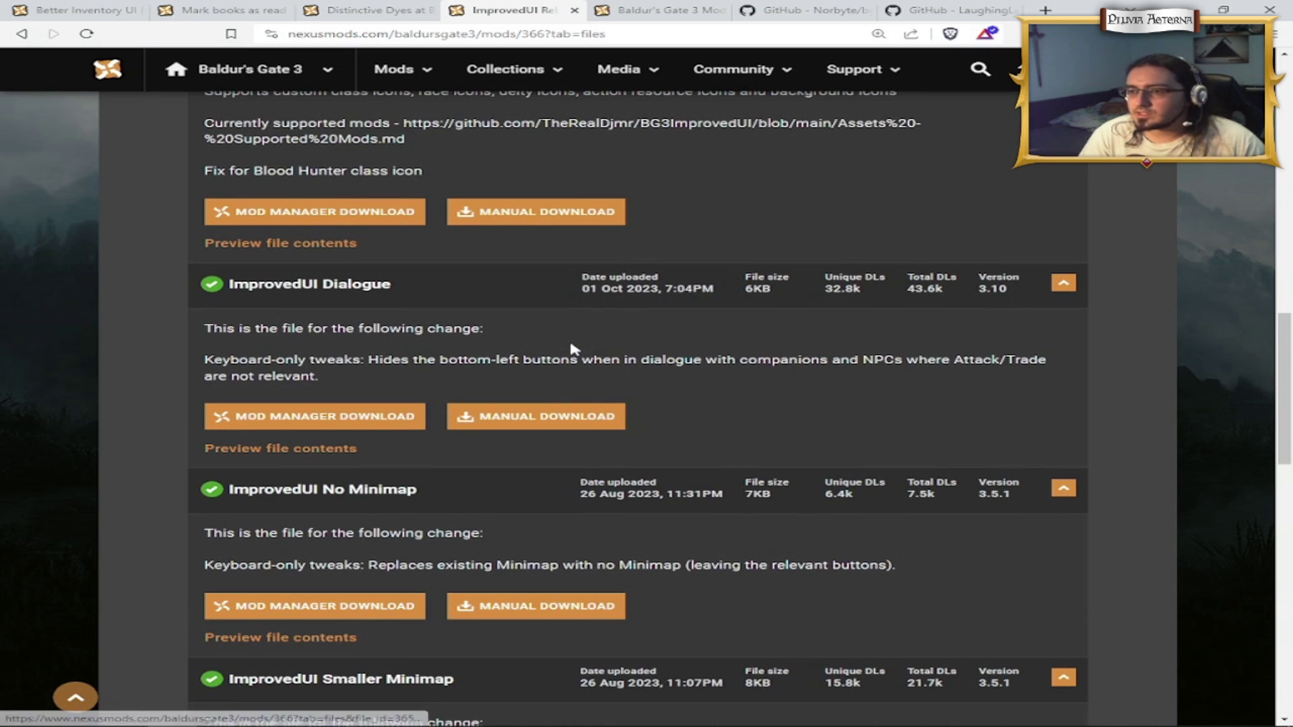
scroll(574, 351, "down", 8)
scroll(572, 350, "up", 4)
scroll(580, 382, "up", 12)
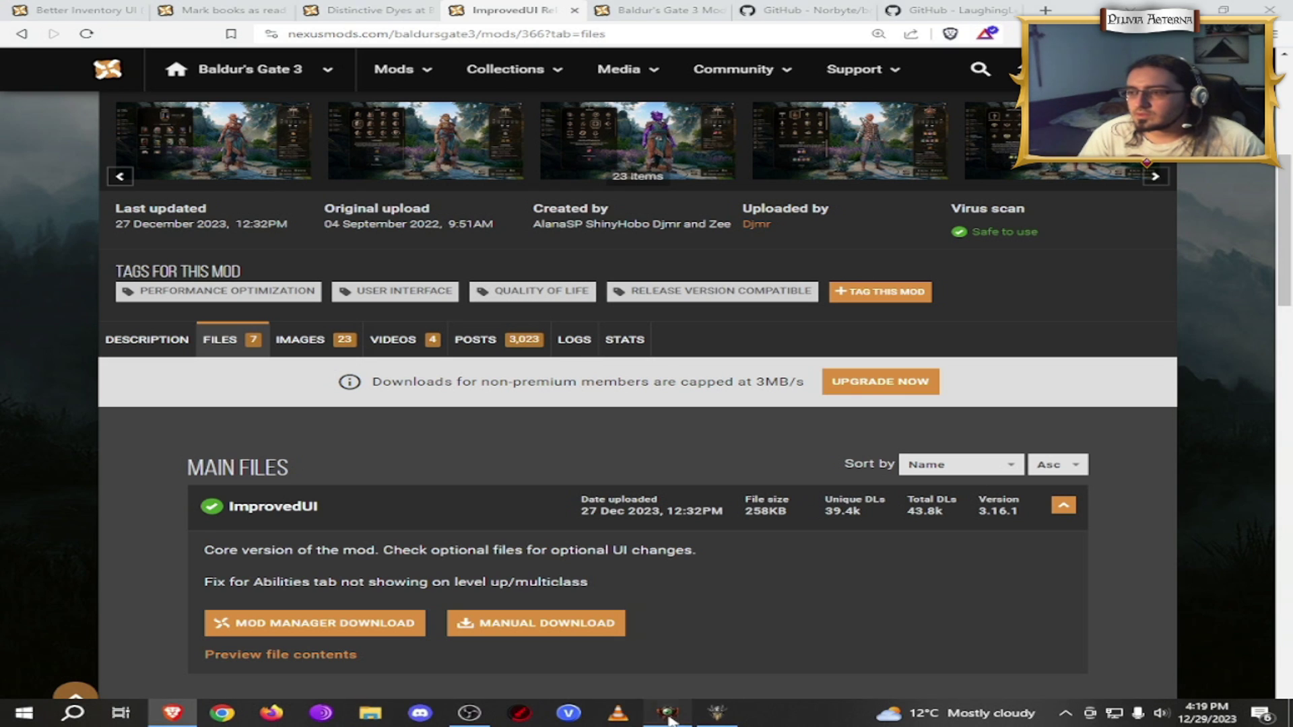
Step: Check BG3 Mod Manager, rescan ImprovedUI's files, then return to Better Inventory UI
left_click(667, 718)
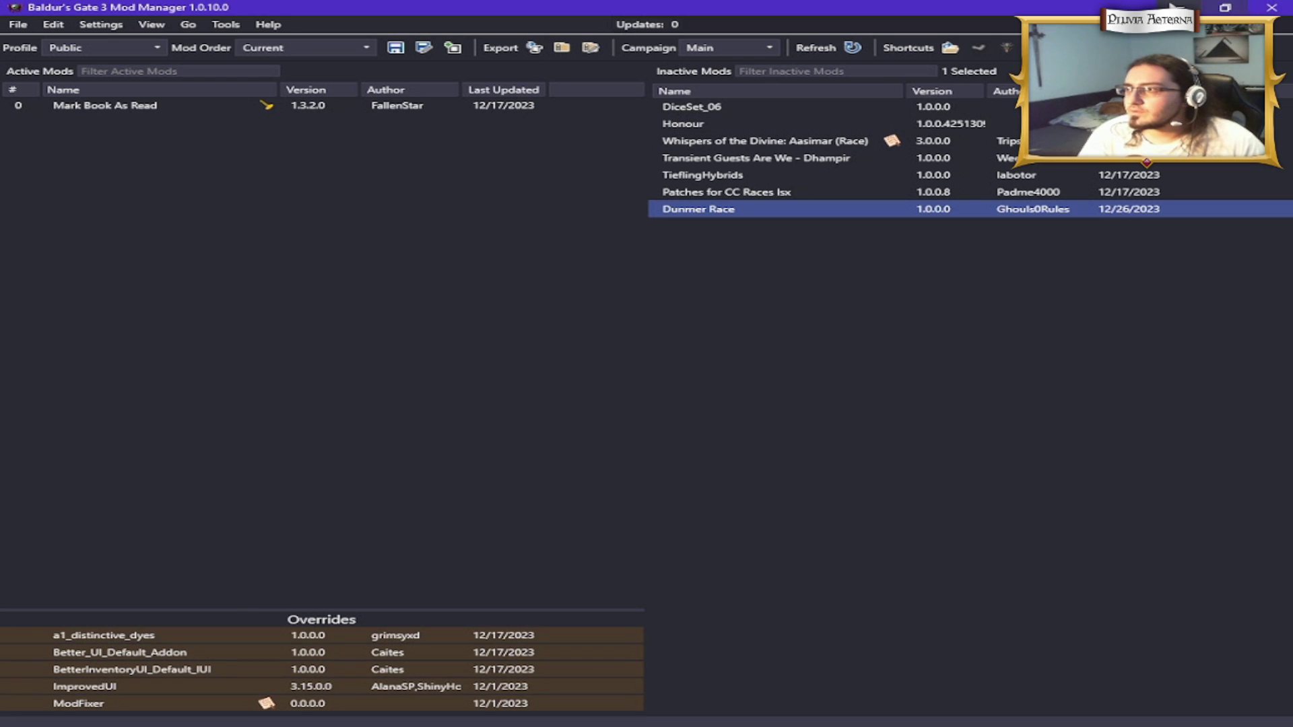
key("alt+Tab")
scroll(933, 445, "down", 10)
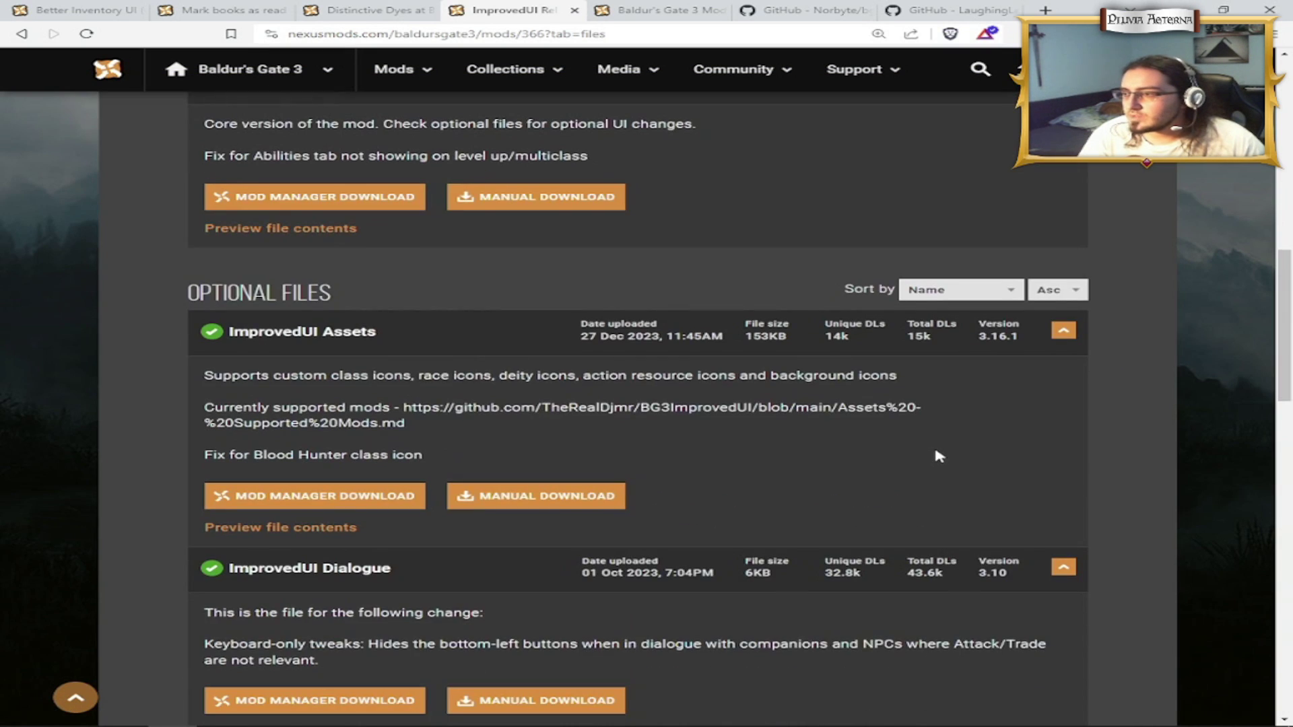
scroll(933, 450, "down", 10)
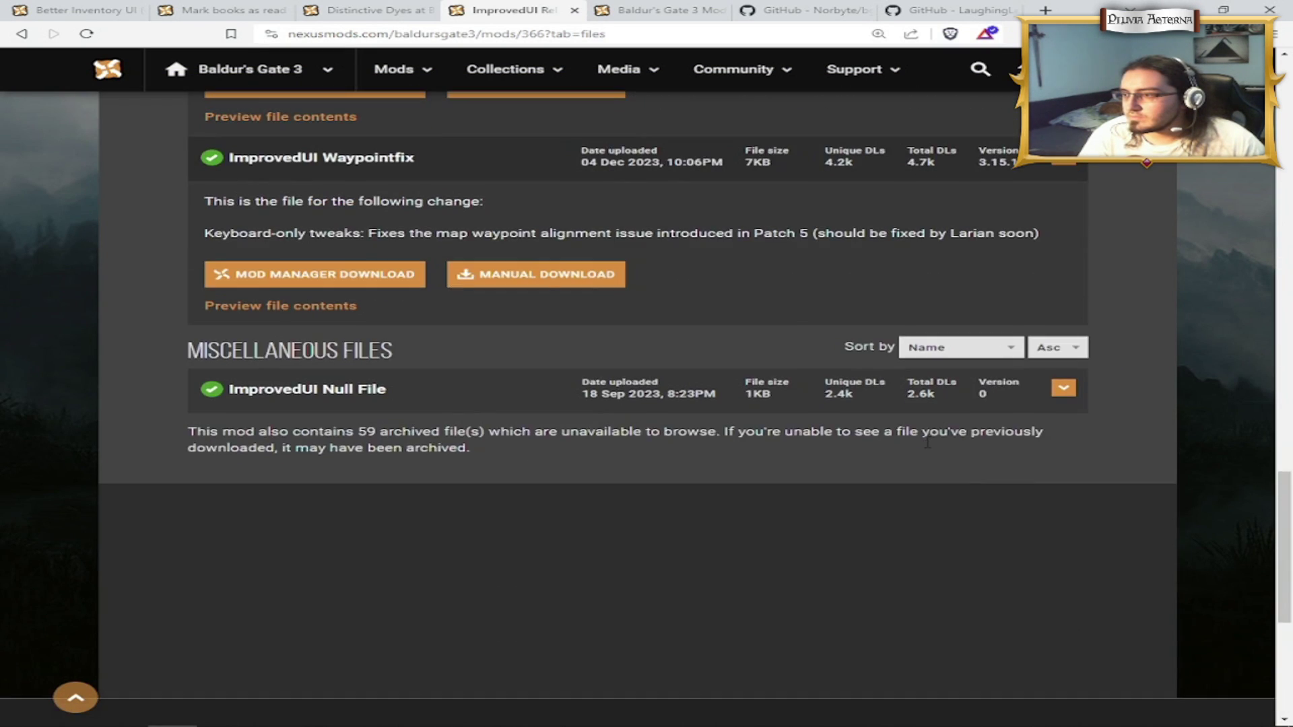
scroll(937, 472, "up", 12)
scroll(933, 458, "up", 10)
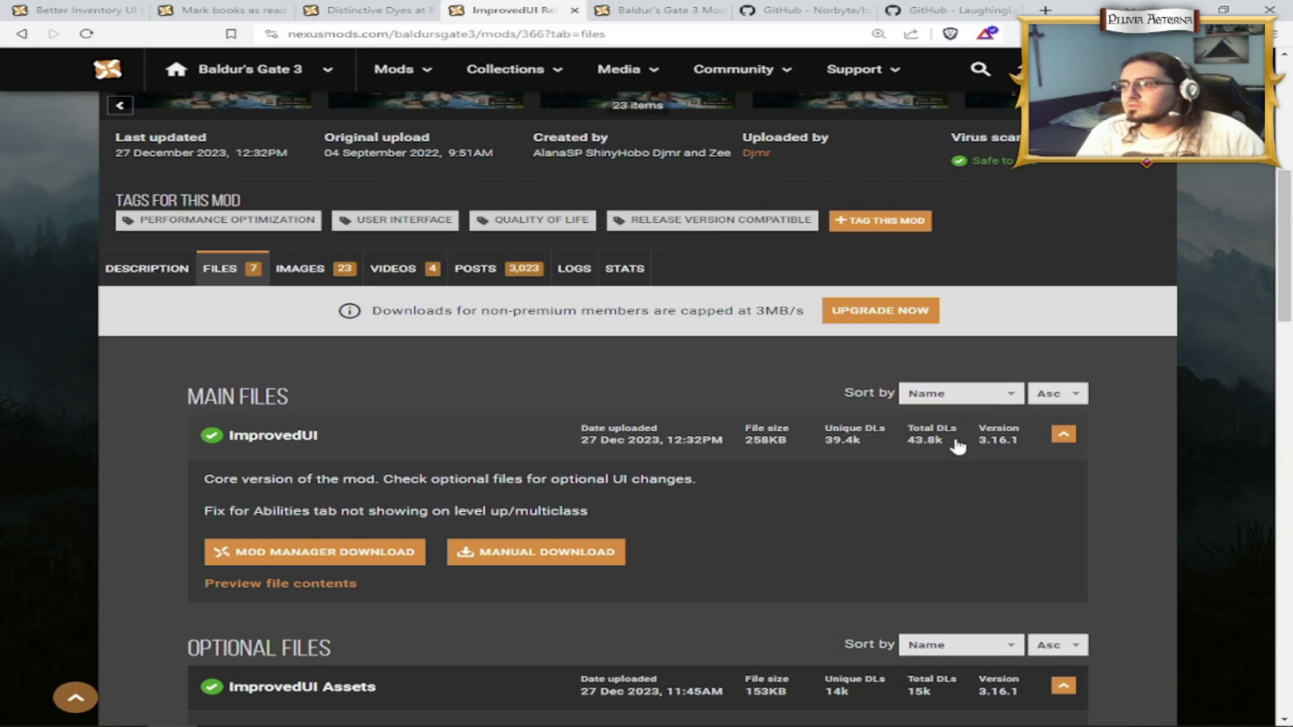
key("ctrl+1")
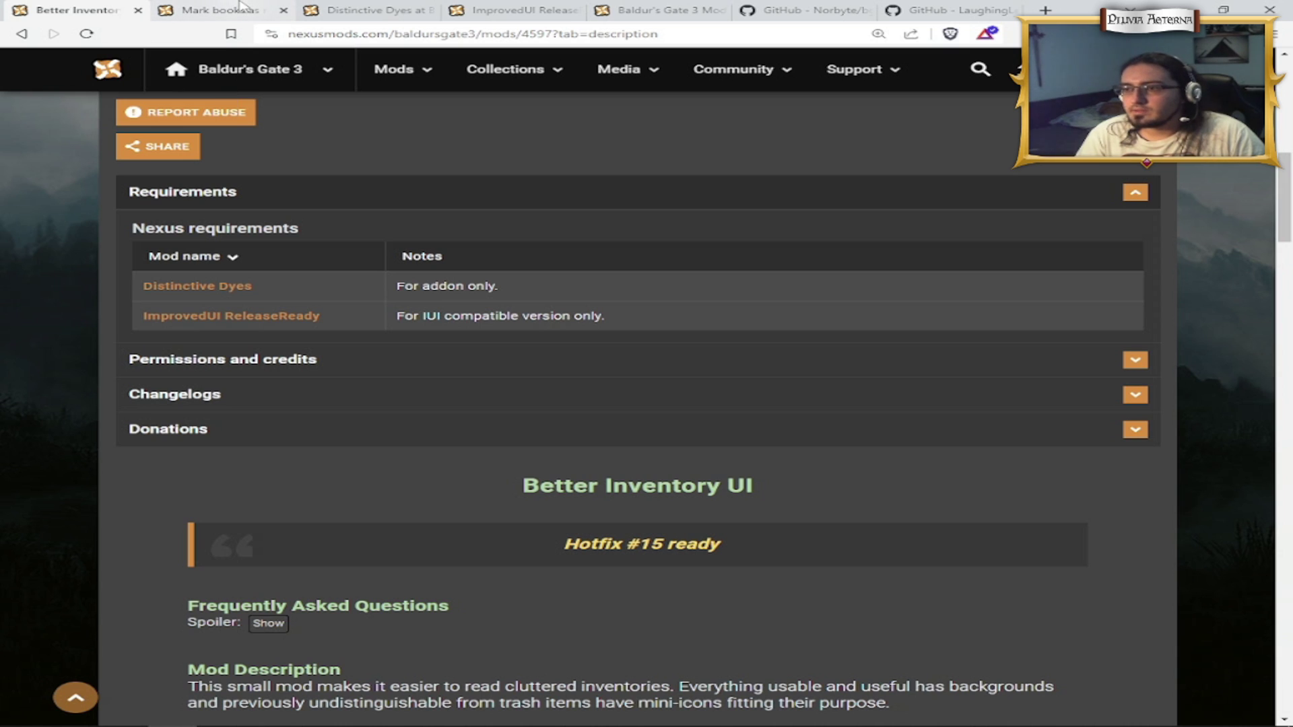
Step: View the Mark books as read description and files list
left_click(216, 9)
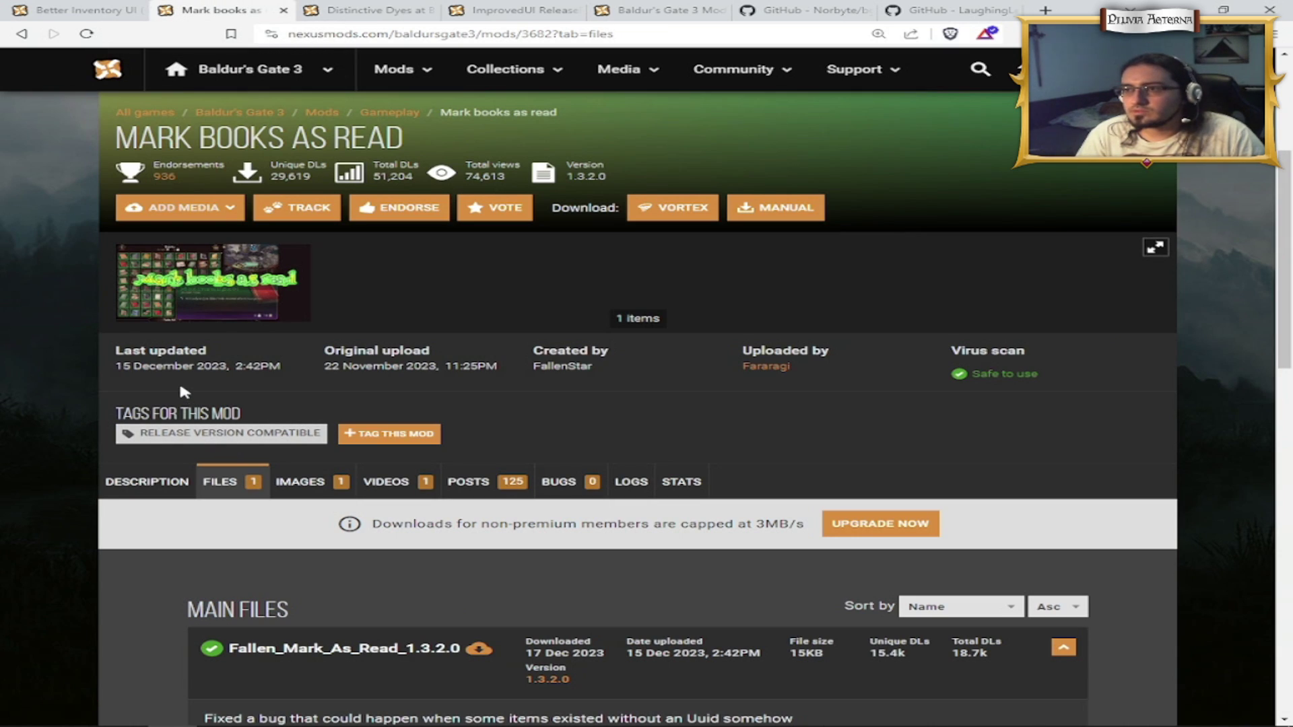
scroll(180, 380, "down", 4)
left_click(162, 200)
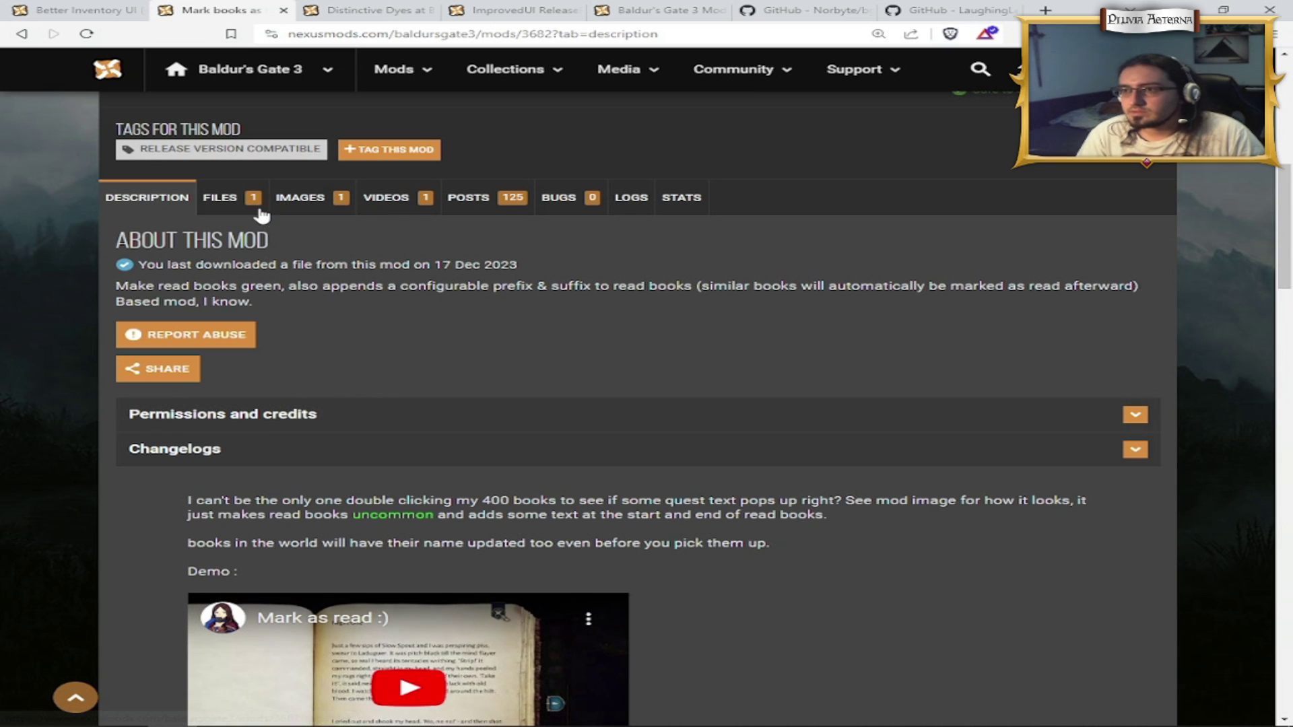
left_click(268, 214)
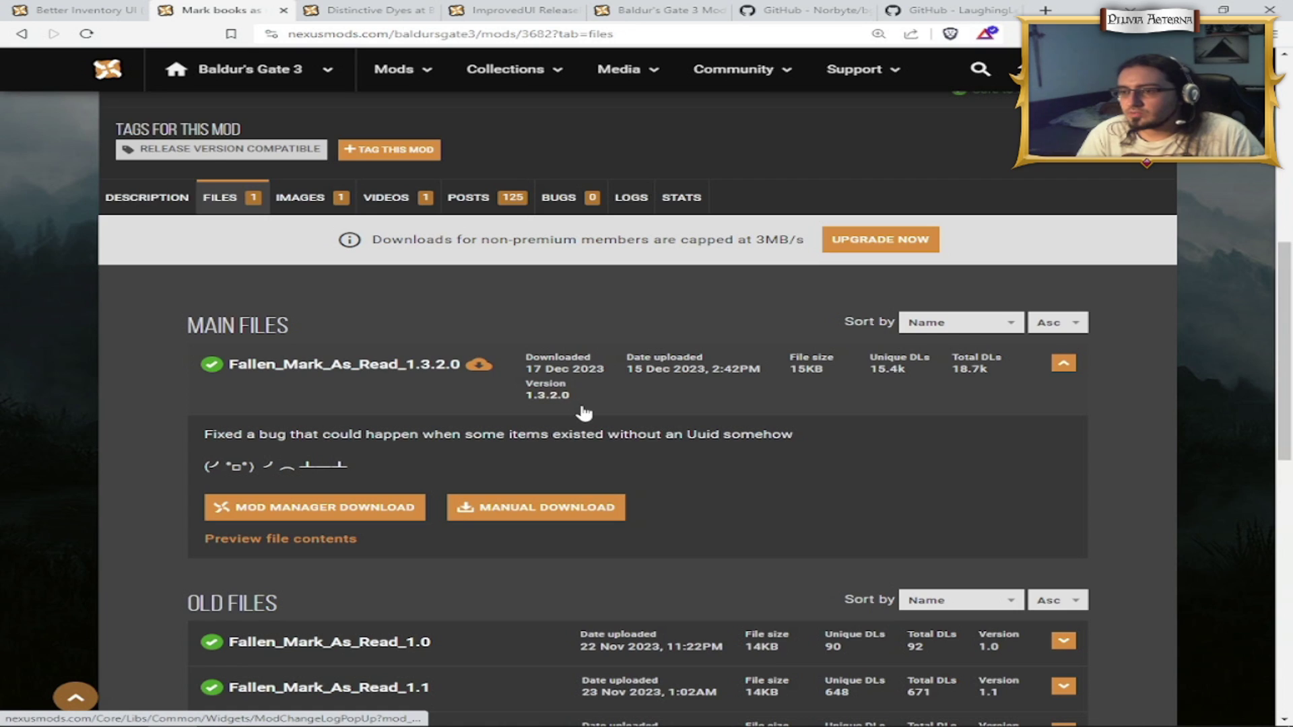
scroll(582, 407, "down", 5)
scroll(579, 404, "up", 5)
Step: Pass the Distinctive Dyes and ImprovedUI tabs and show the Mod Fixer files list
left_click(370, 10)
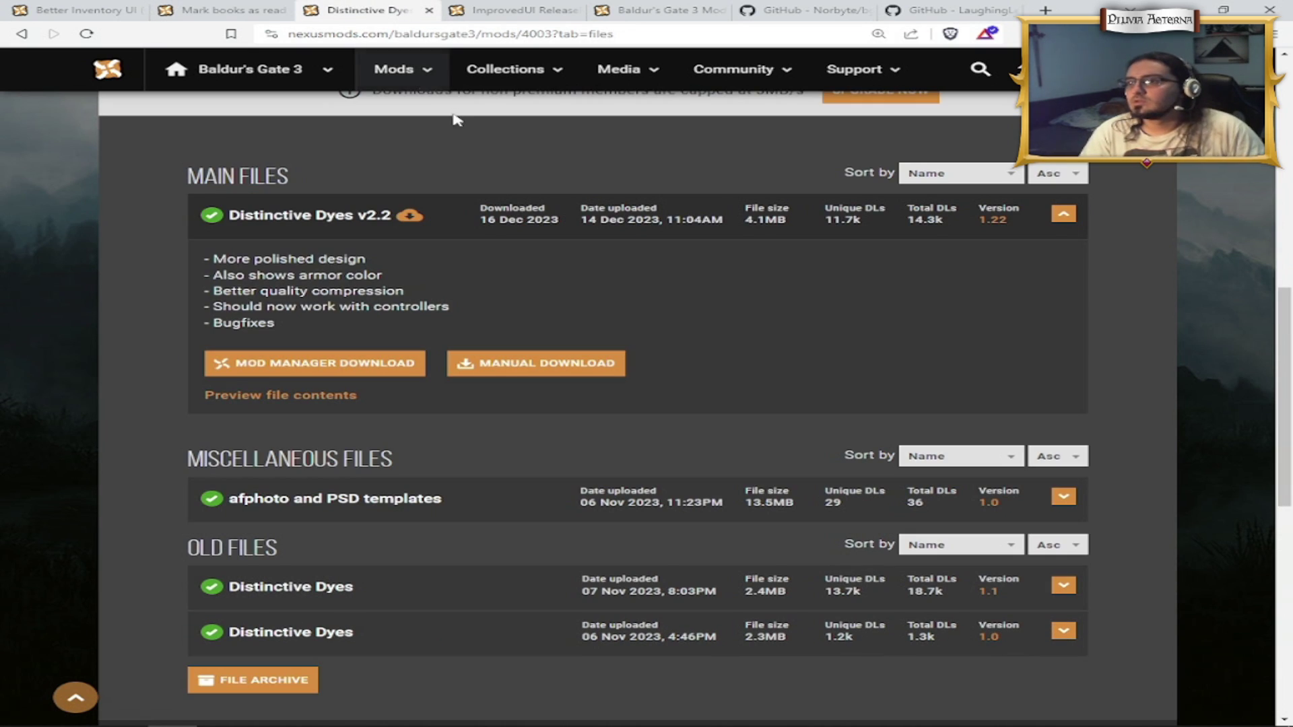
left_click(518, 11)
left_click(656, 10)
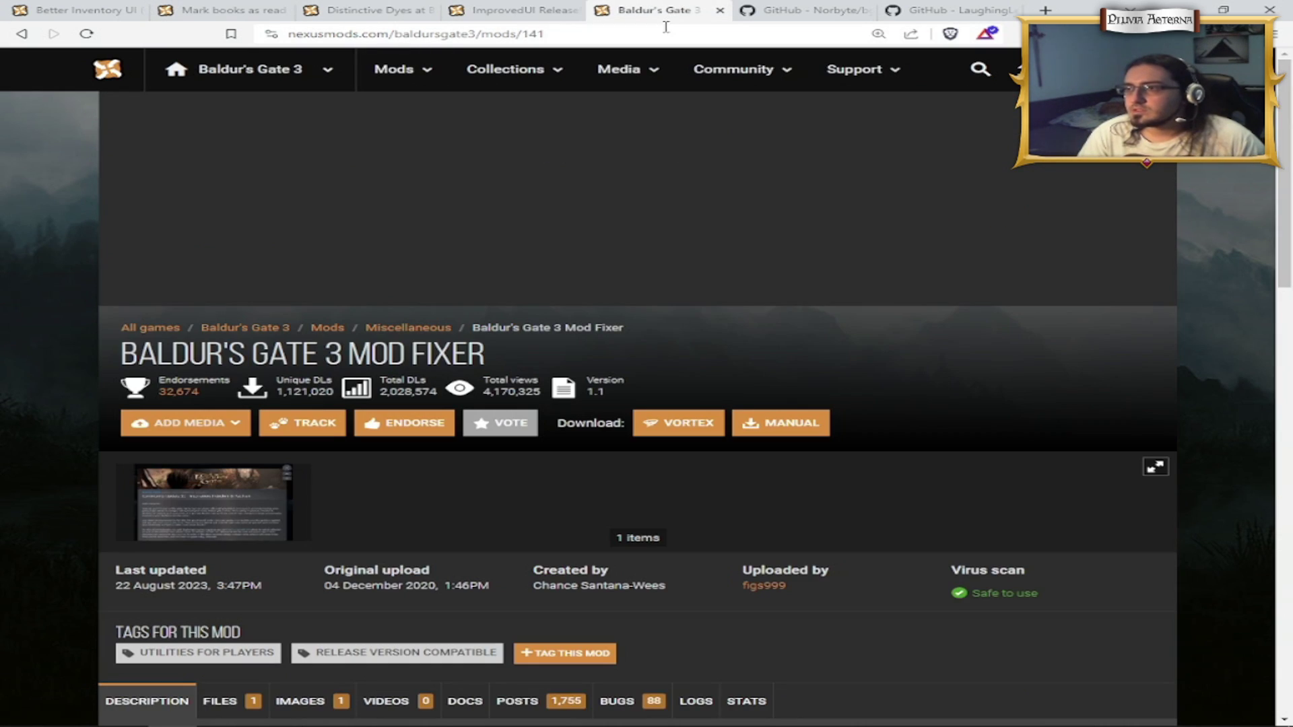
scroll(529, 201, "down", 3)
scroll(471, 228, "up", 2)
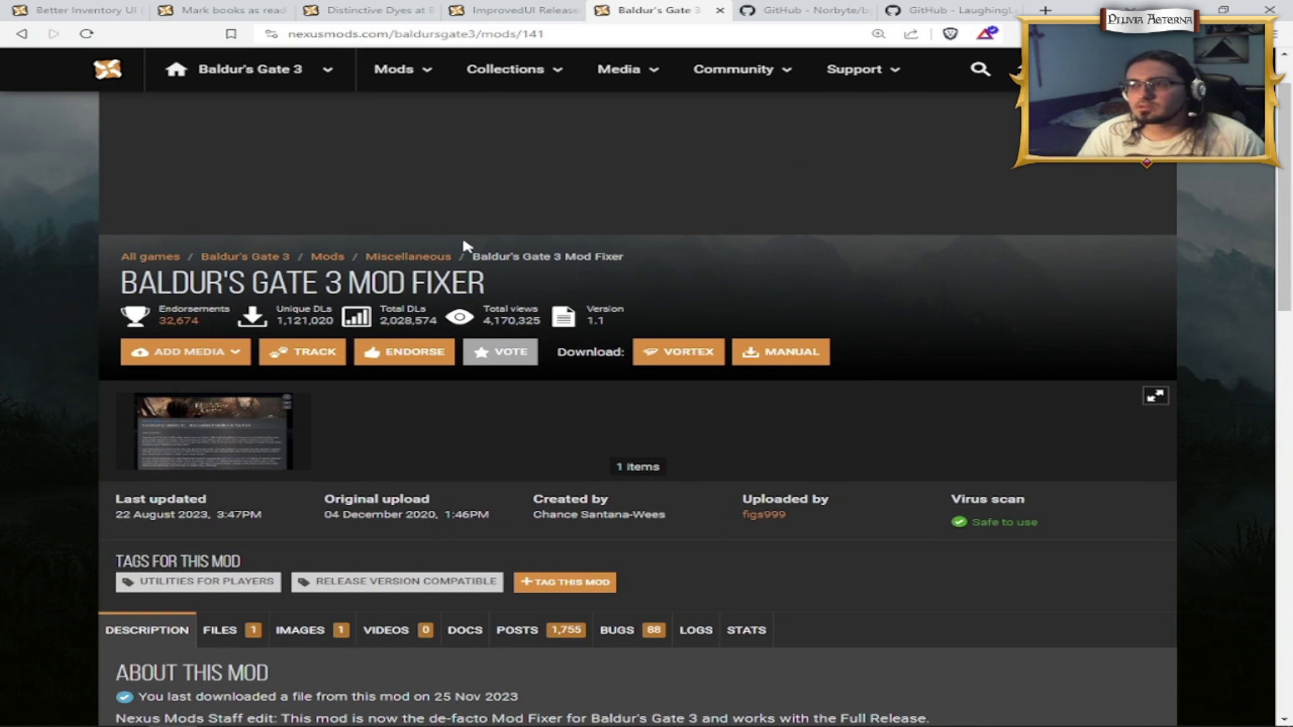
scroll(225, 427, "down", 3)
left_click(225, 424)
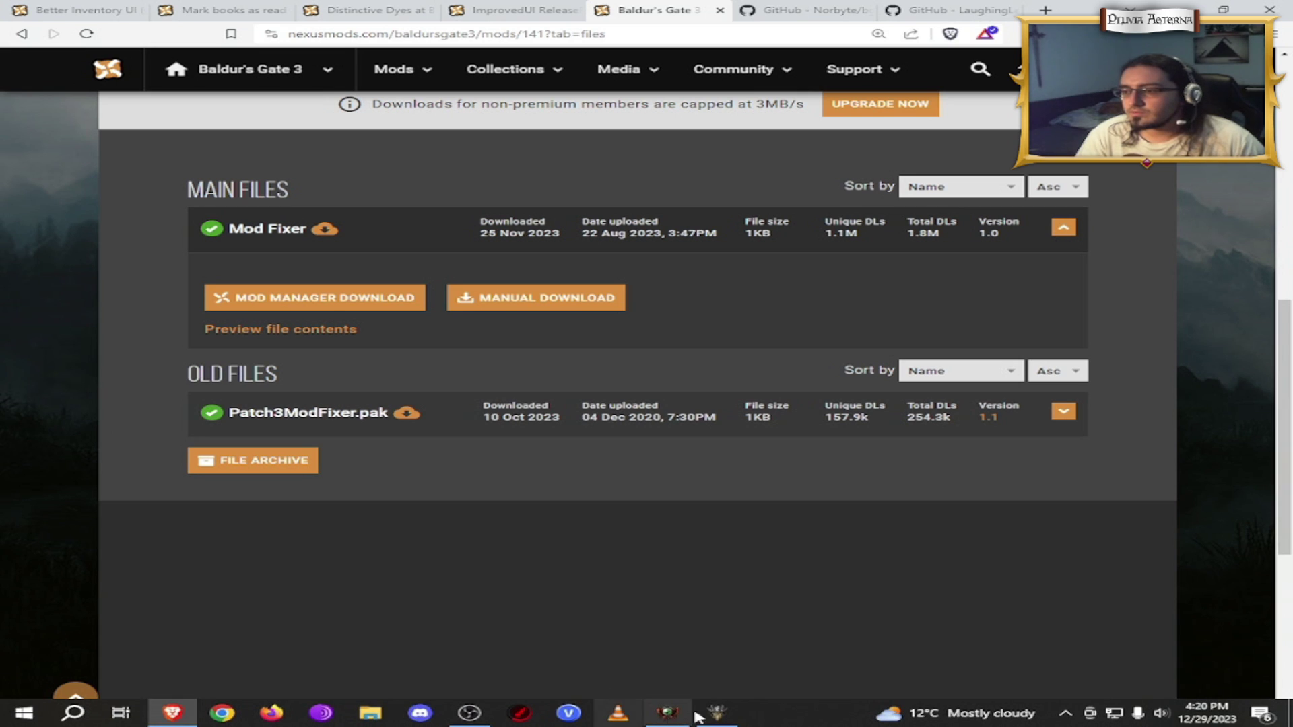
Step: Check BG3 Mod Manager, then move to the bg3se Script Extender repository on GitHub
left_click(667, 718)
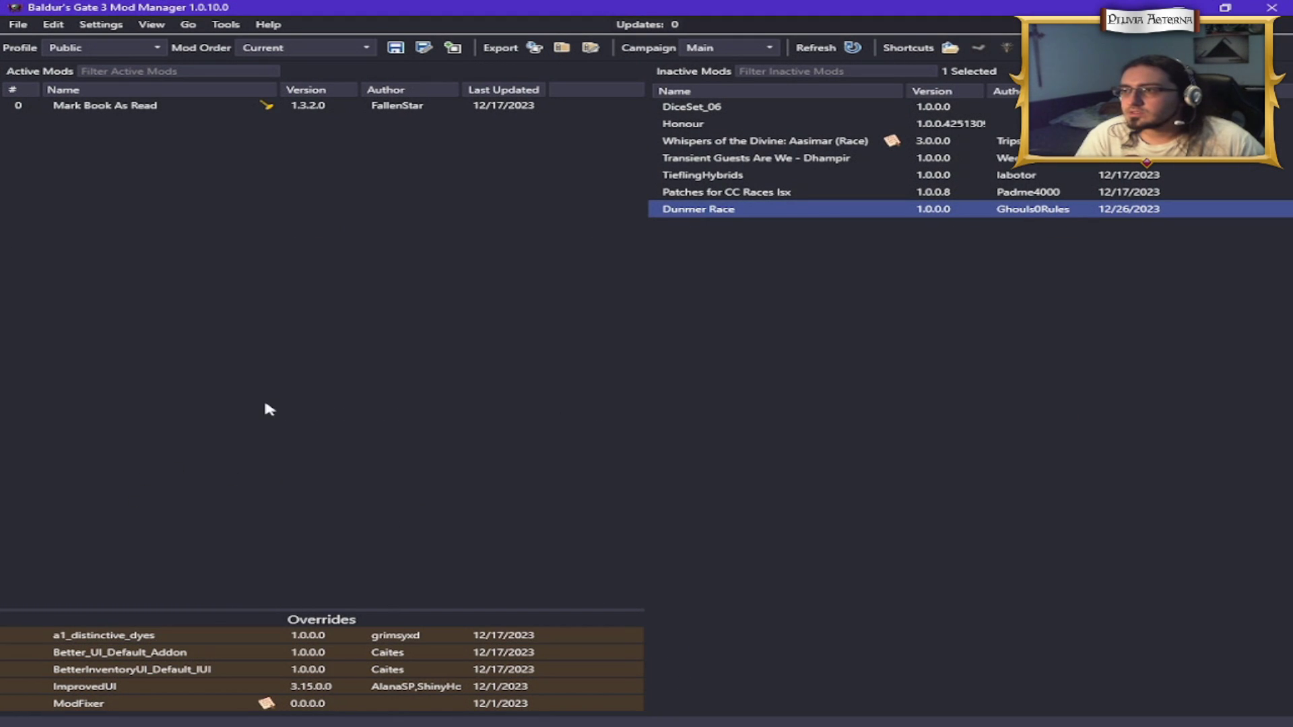
key("alt+Tab")
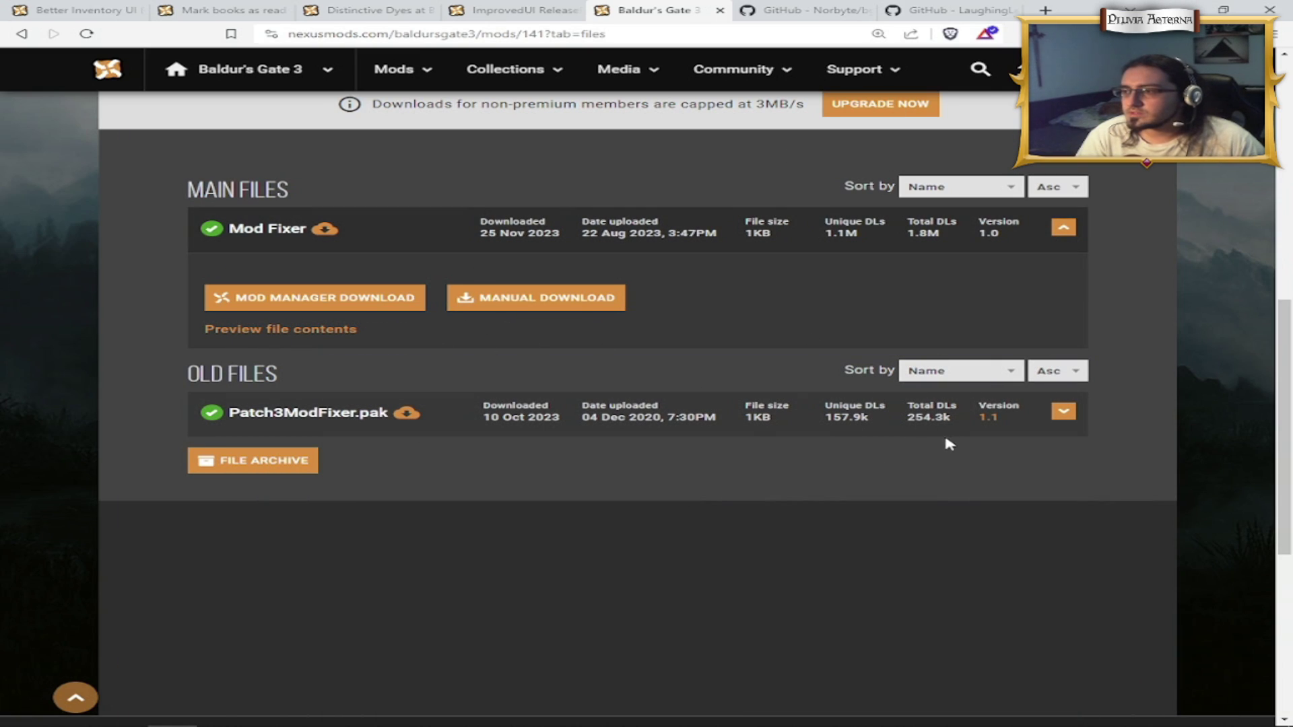
left_click(802, 9)
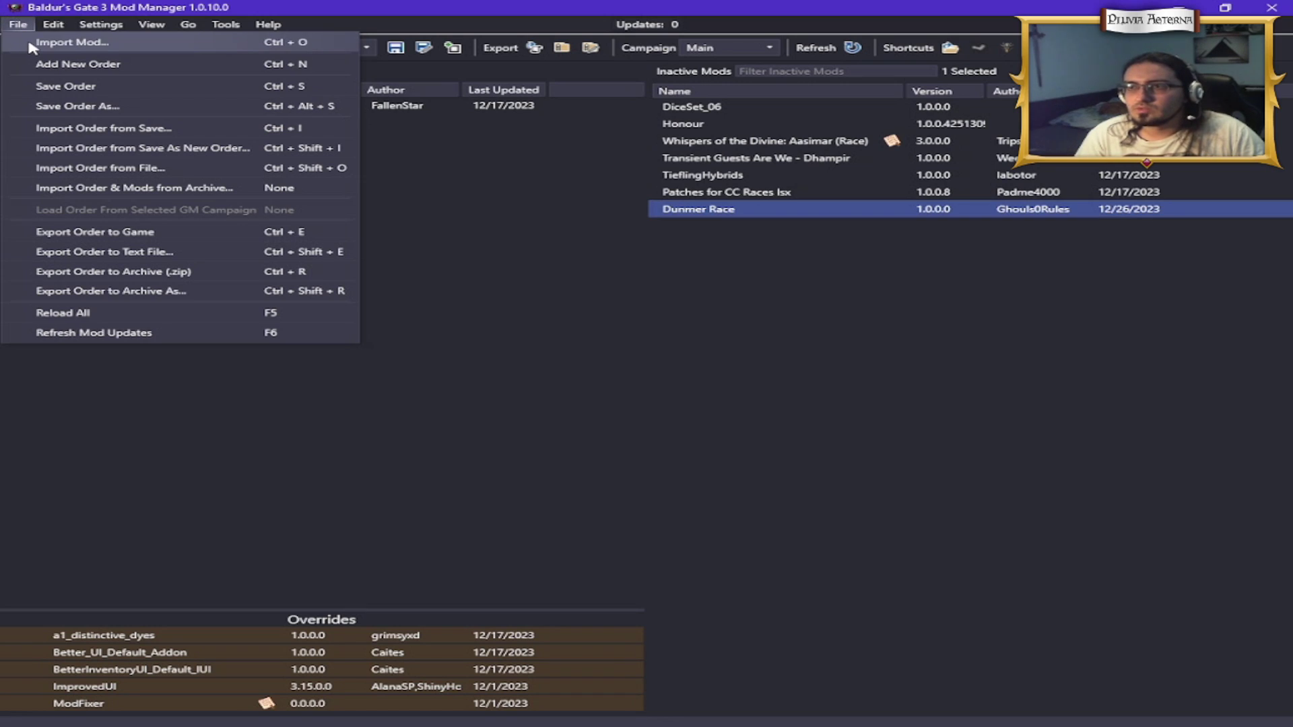
Step: Leave the GitHub bg3se page and return to BG3 Mod Manager's import dialog
left_click(30, 42)
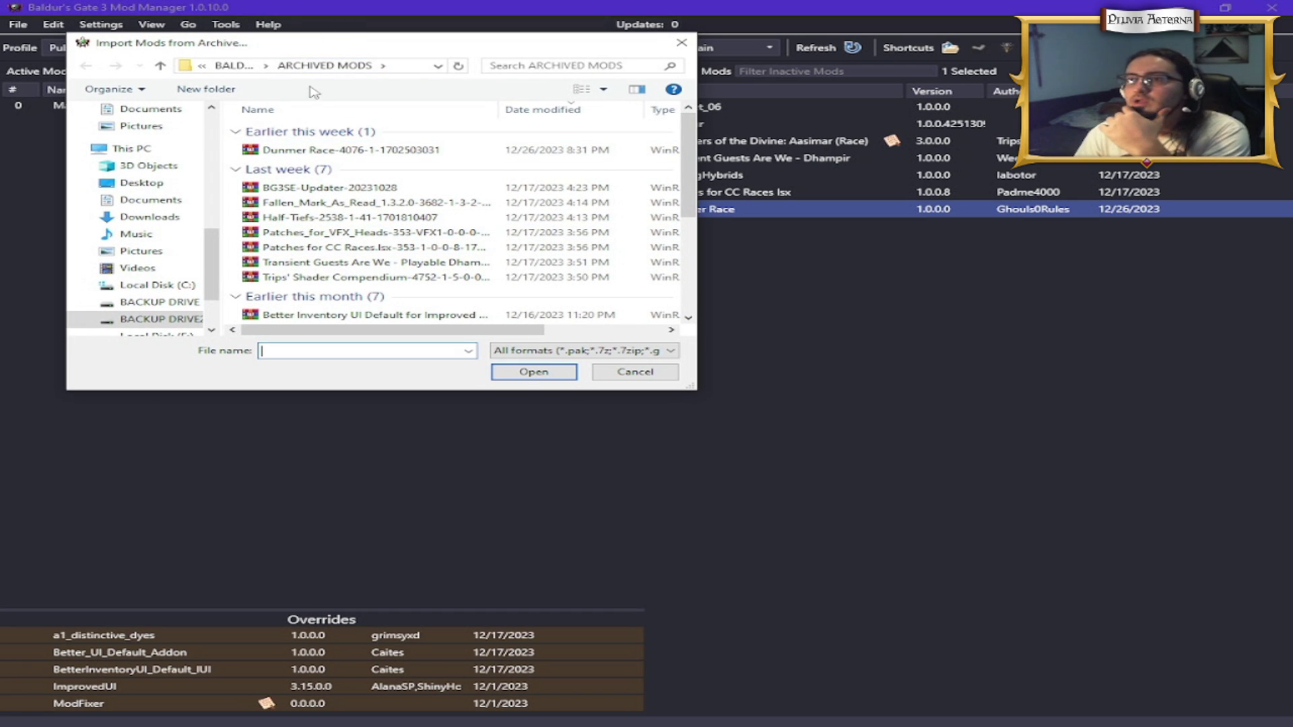
Step: Browse the ARCHIVED MODS archives, widening the name column to read full file names
scroll(340, 189, "down", 1)
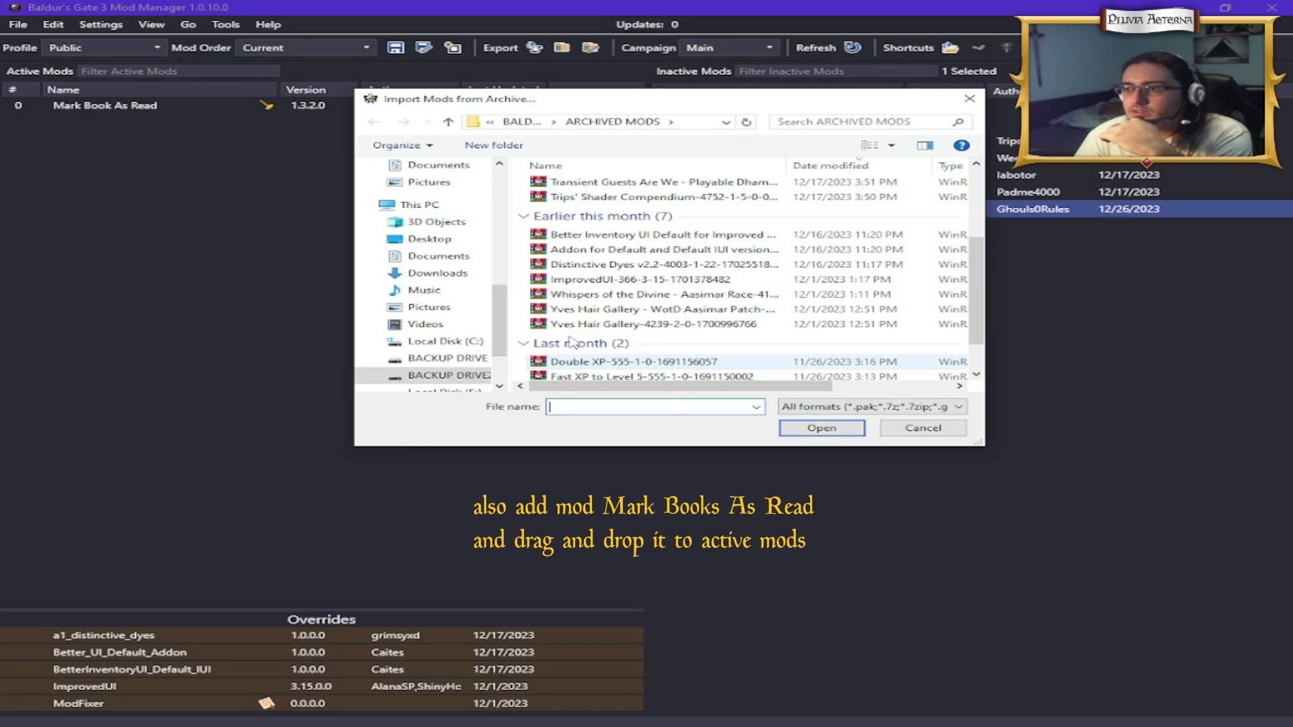
scroll(636, 290, "down", 1)
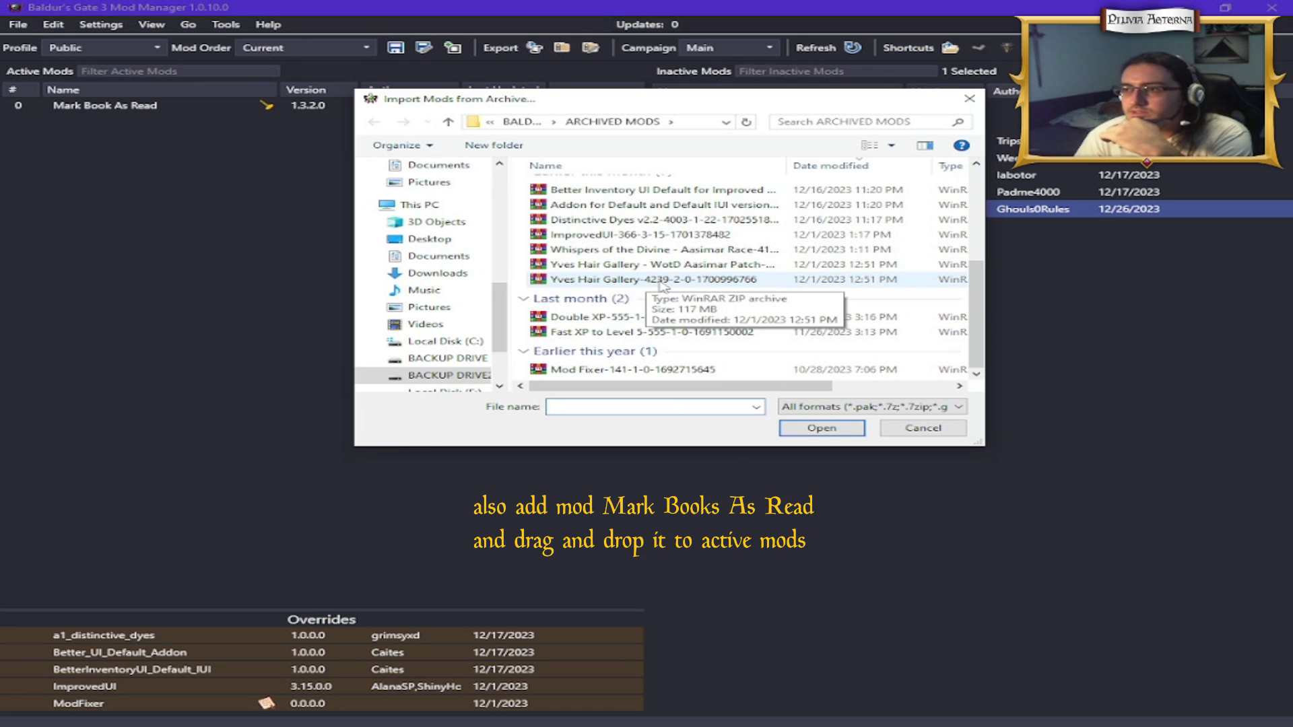
scroll(634, 287, "up", 4)
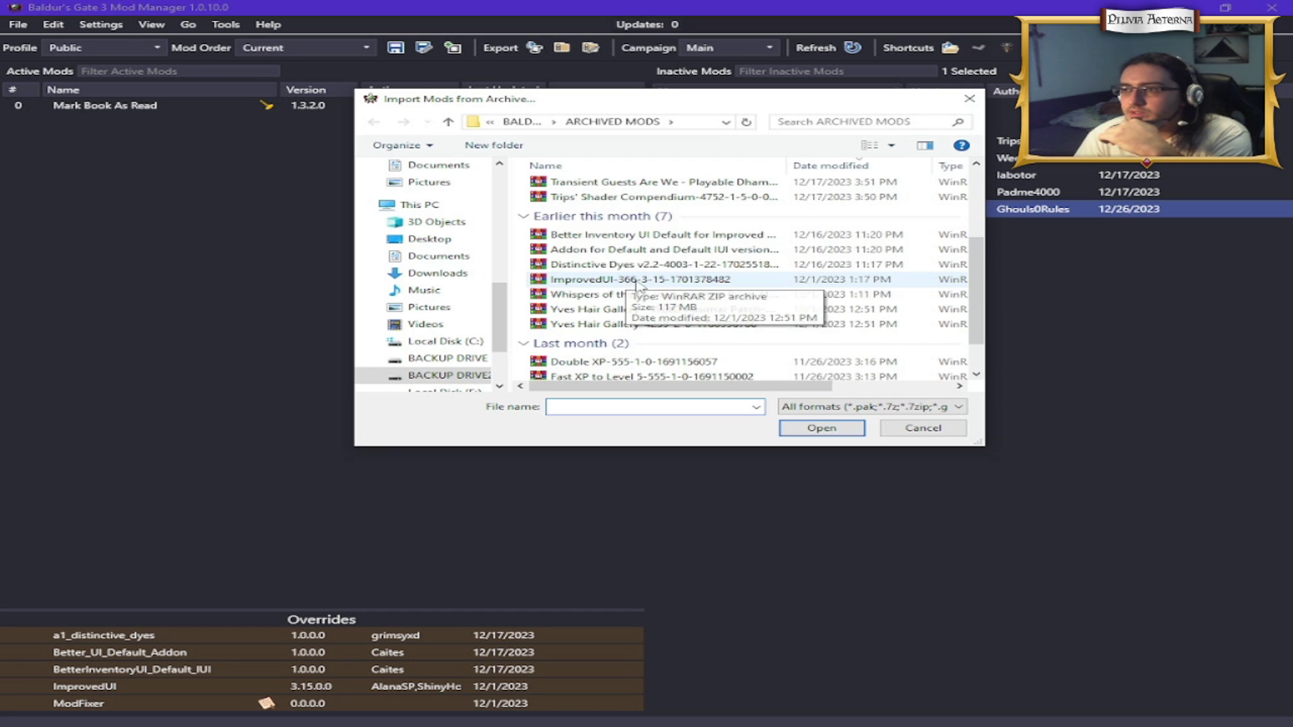
scroll(638, 288, "down", 4)
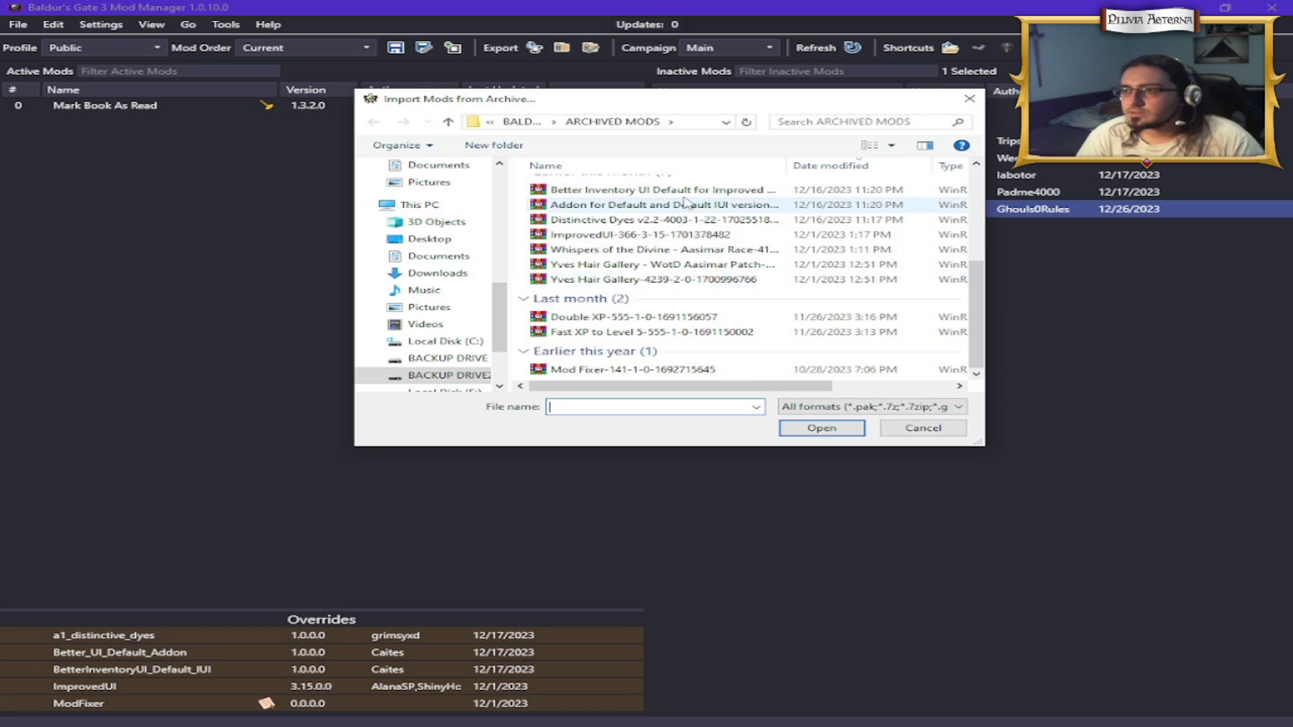
left_click(639, 205)
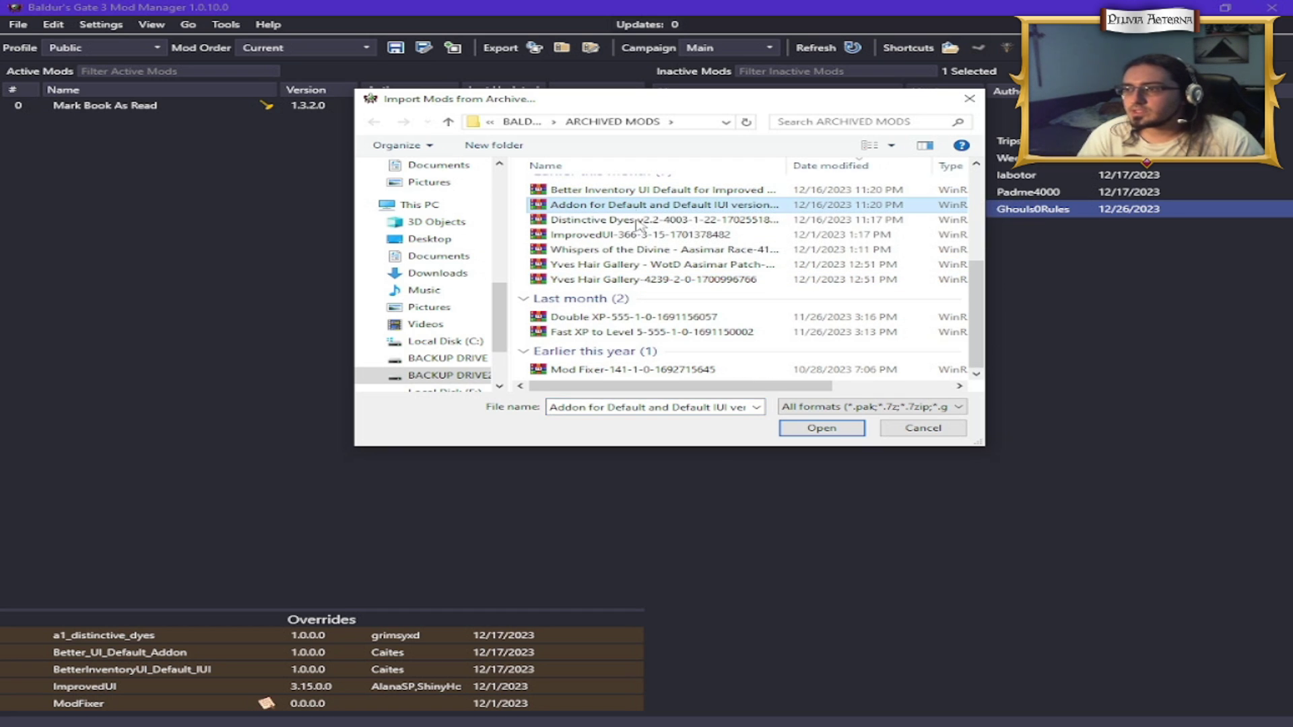
left_click(596, 190)
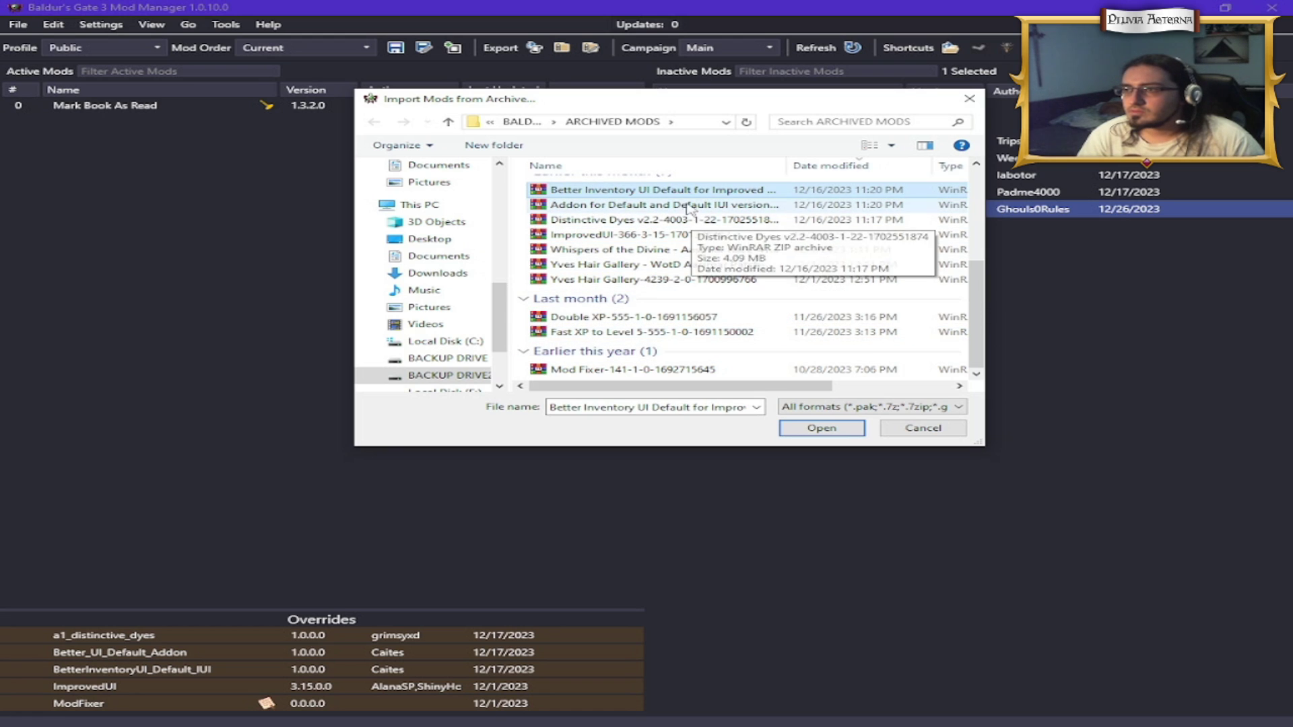
left_click_drag(792, 166, 922, 165)
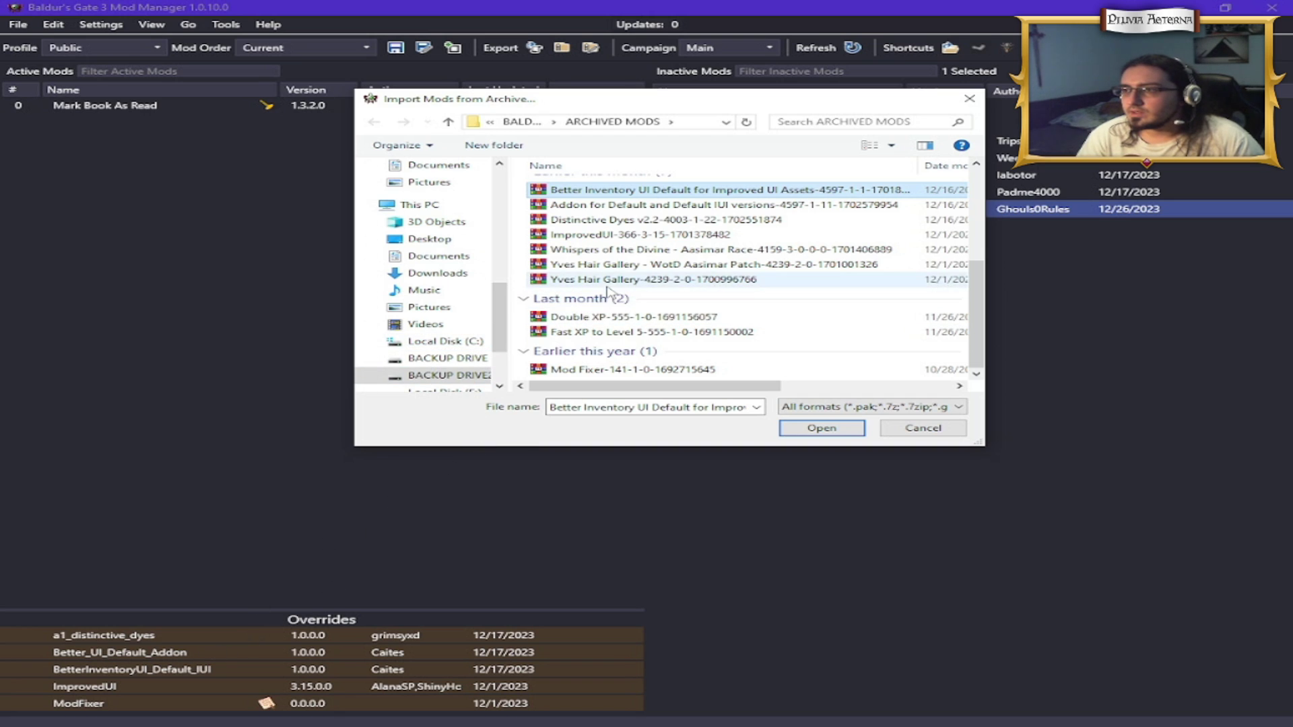
Step: Pick the Distinctive Dyes archive and import it
left_click(588, 235)
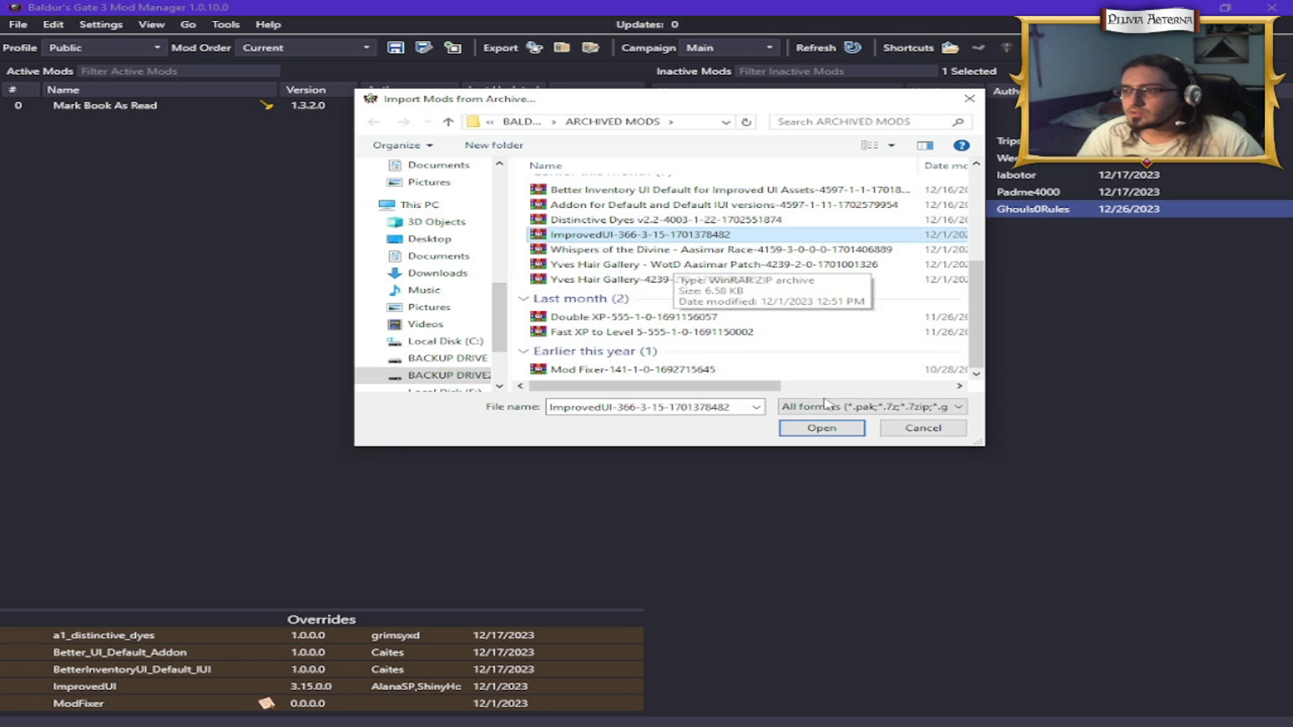
left_click(566, 221)
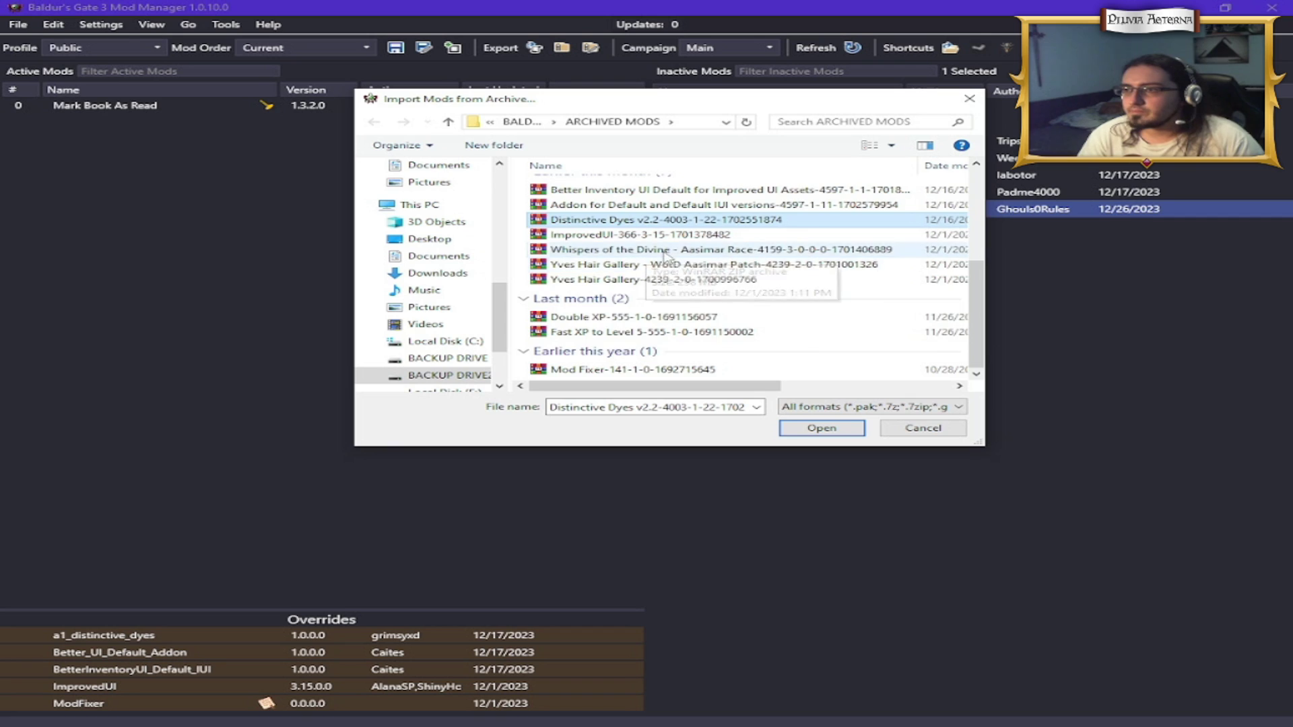
scroll(665, 254, "up", 2)
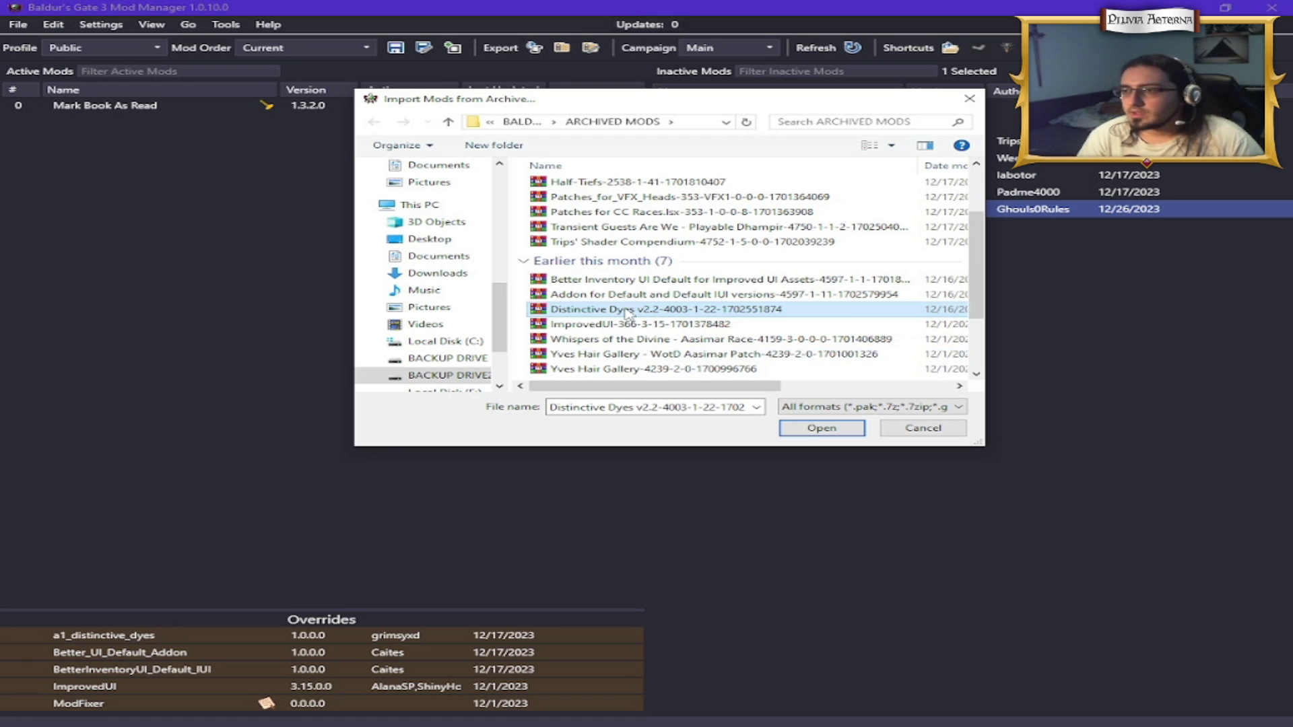
scroll(626, 313, "down", 2)
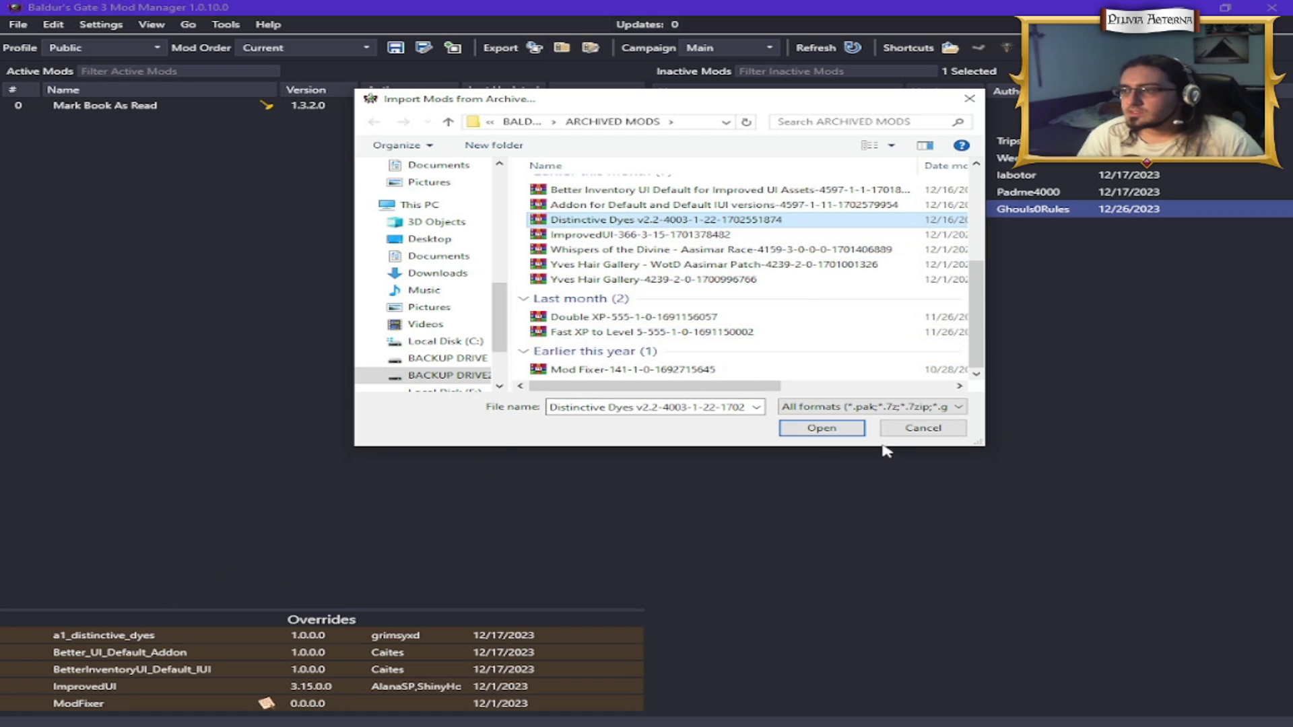
left_click(824, 428)
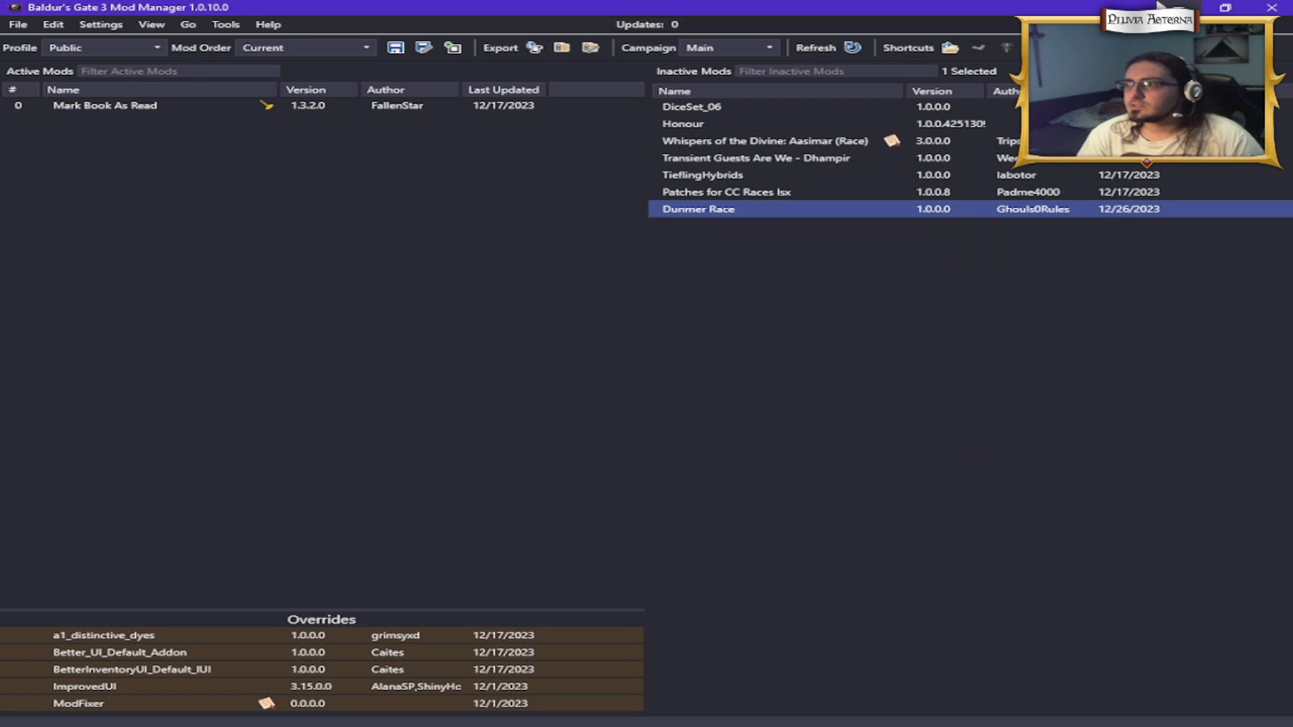
key("alt+Tab")
left_click(795, 10)
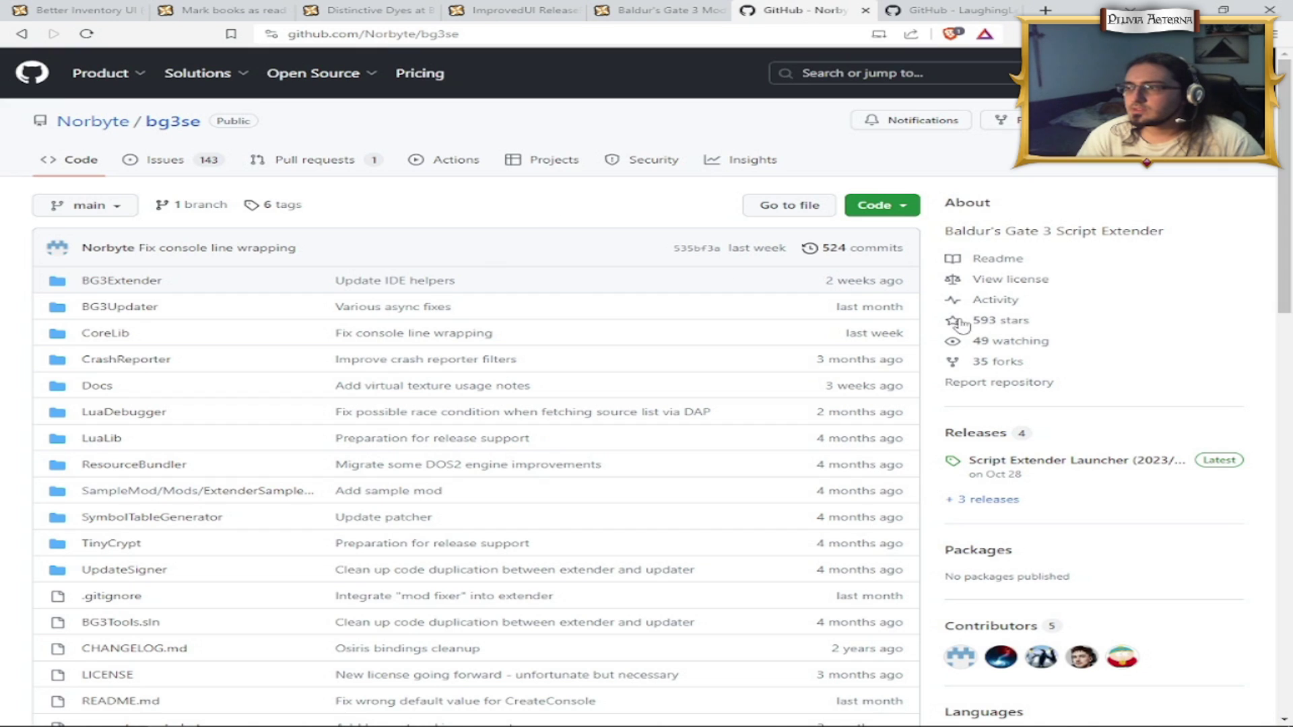
mouse_move(491, 716)
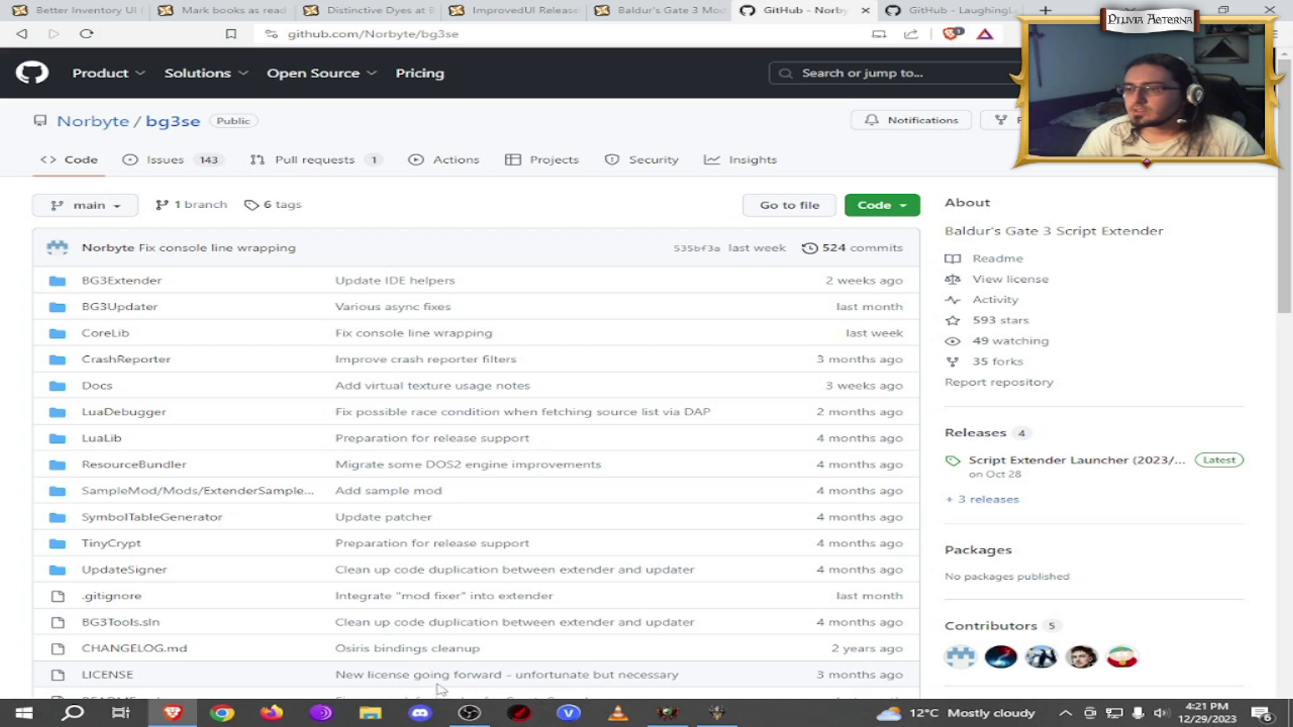
left_click(1071, 461)
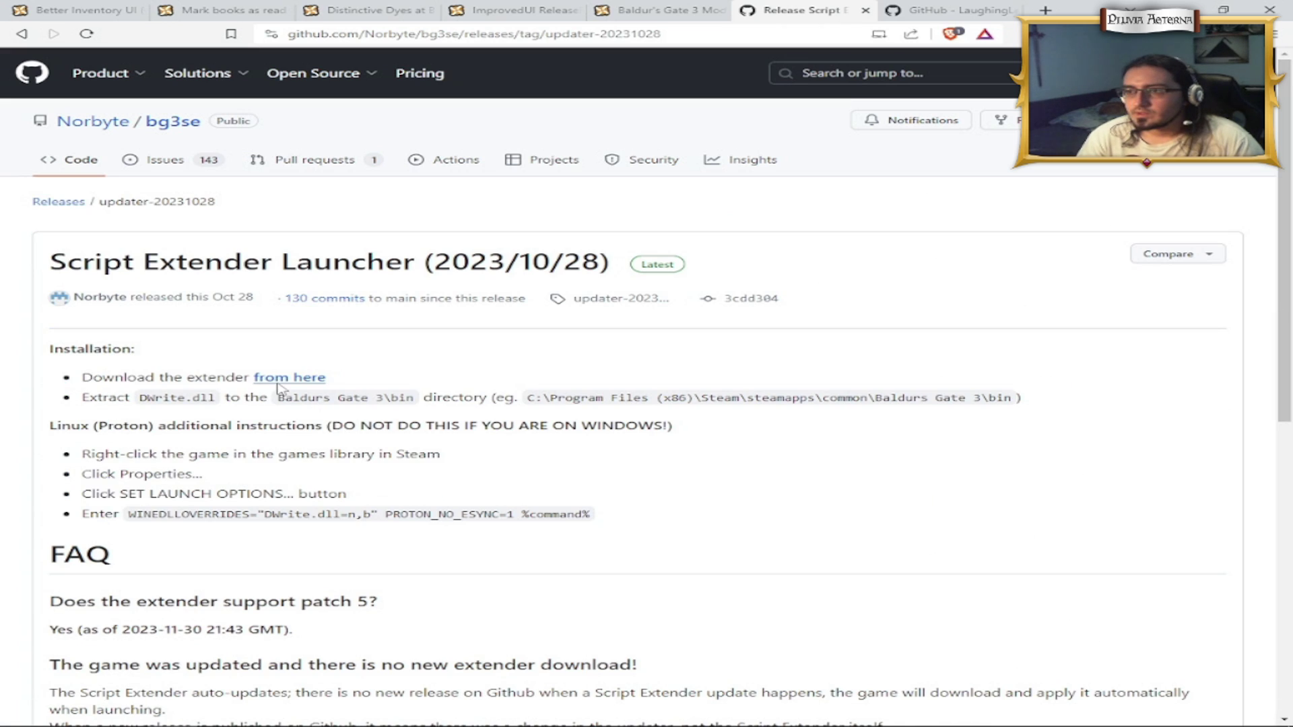
left_click_drag(263, 398, 1063, 402)
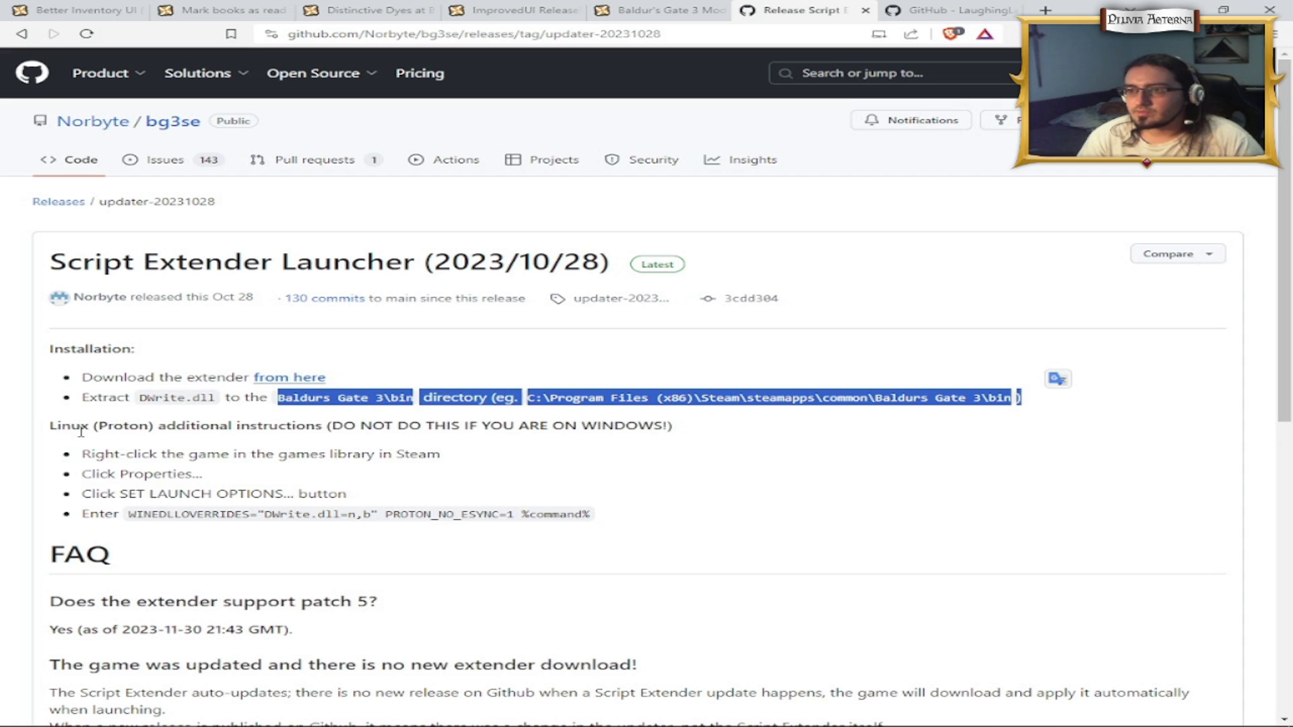
left_click_drag(131, 397, 219, 406)
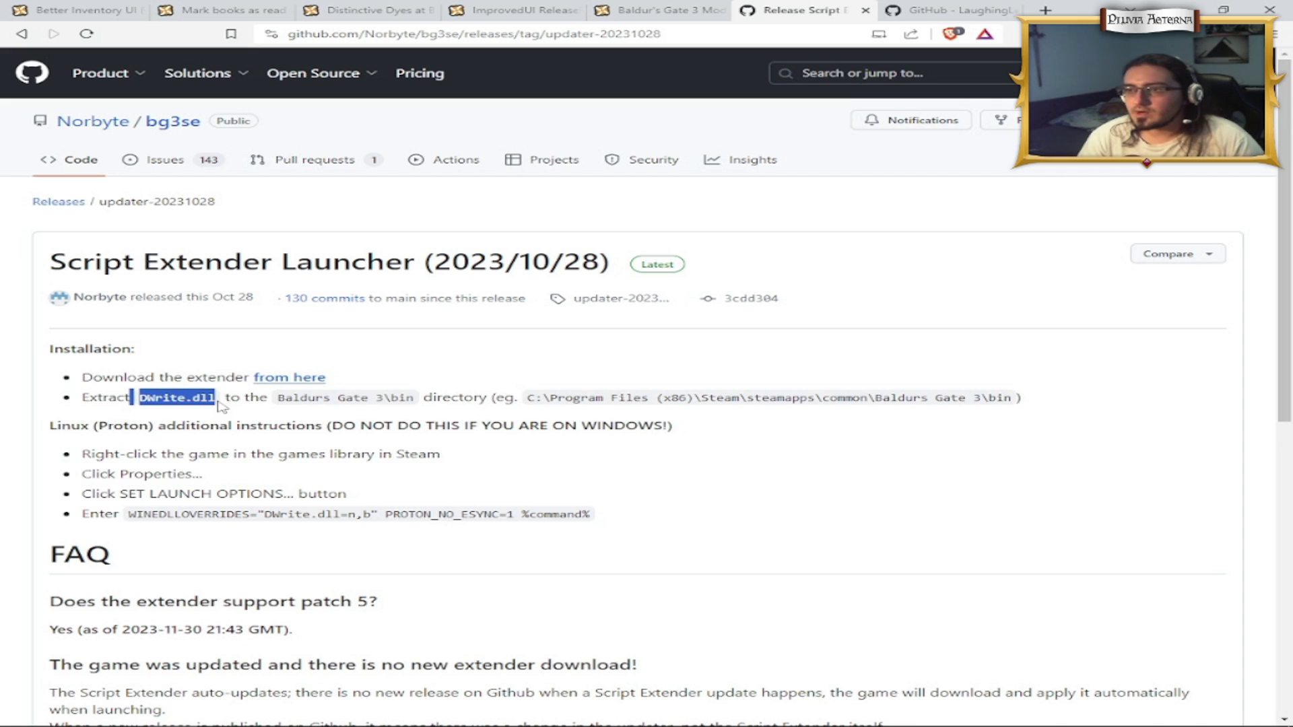
mouse_move(334, 721)
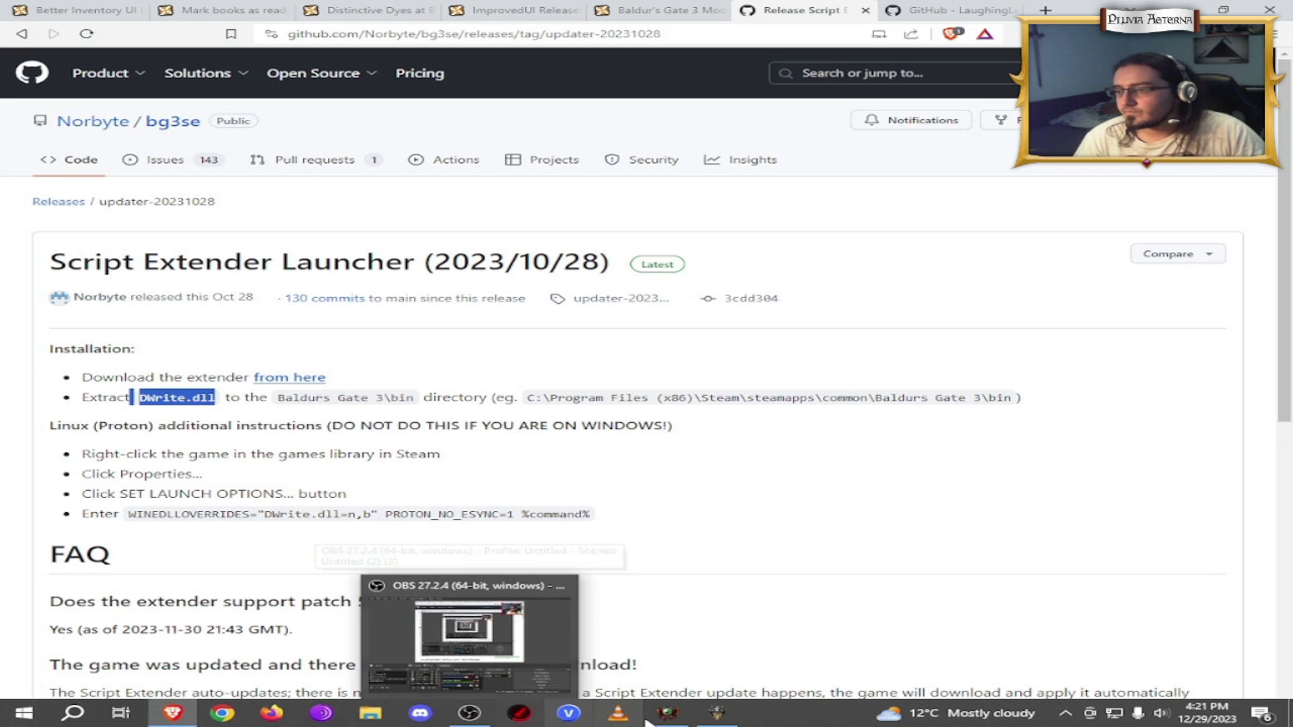
left_click(672, 719)
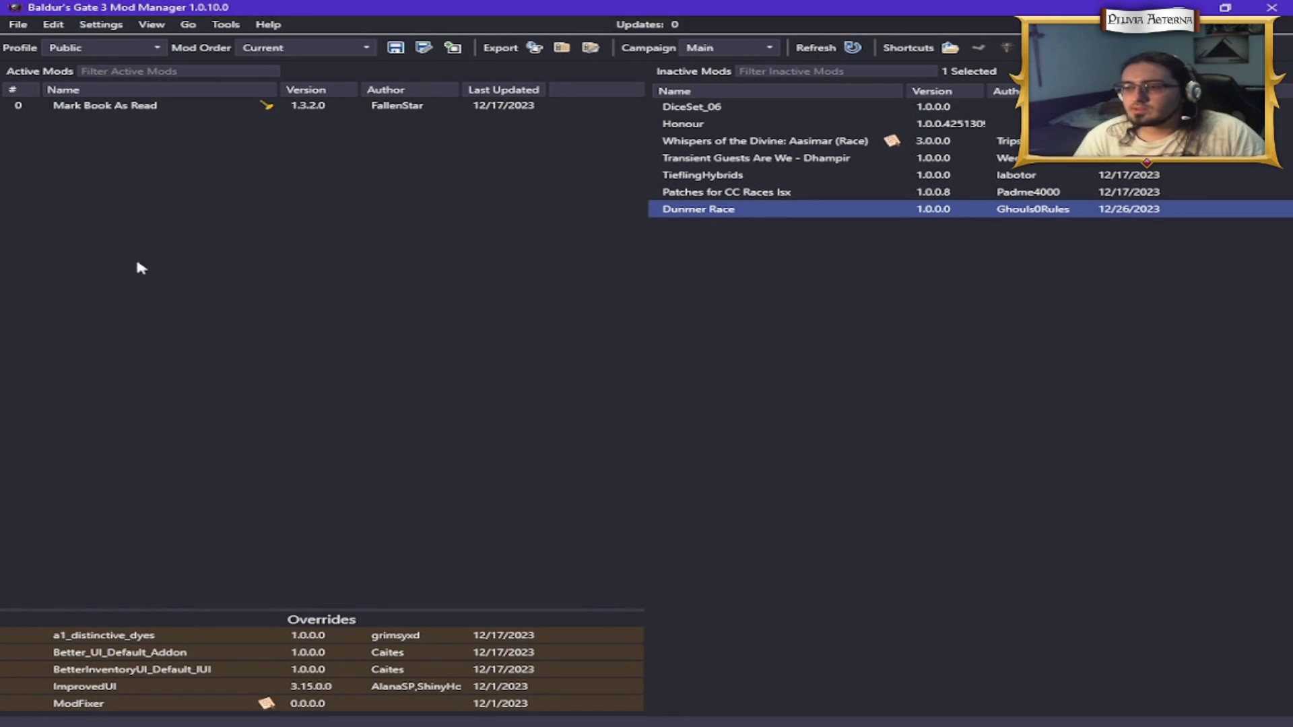
Step: Review the info cards of the five Overrides mods, including ImprovedUI and BetterInventoryUI_Default_IUI
mouse_move(132, 641)
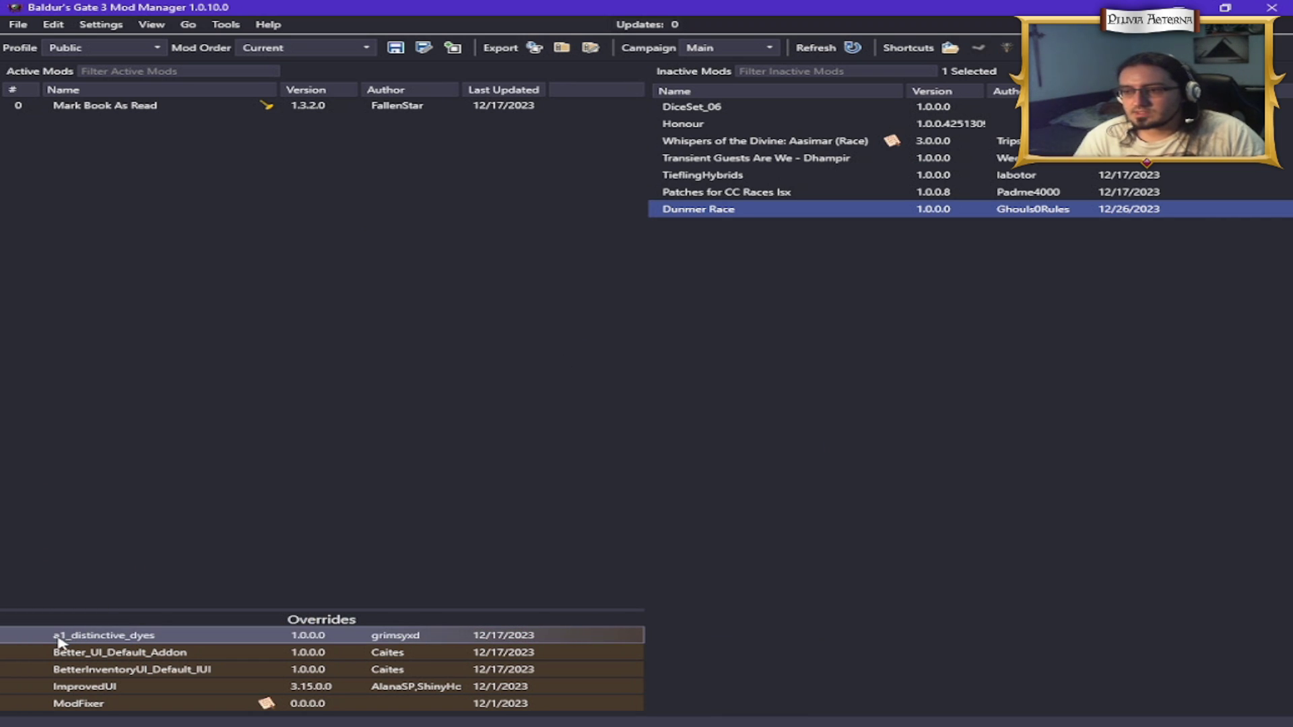
mouse_move(65, 642)
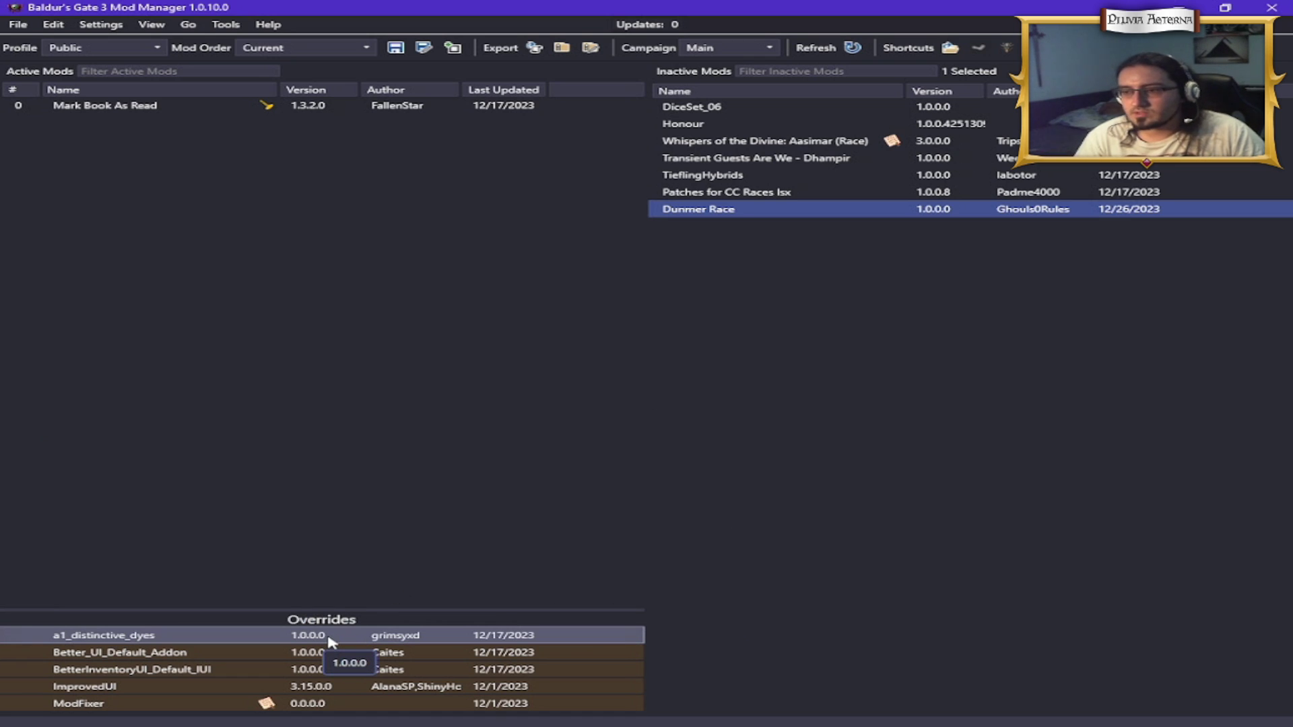
mouse_move(162, 657)
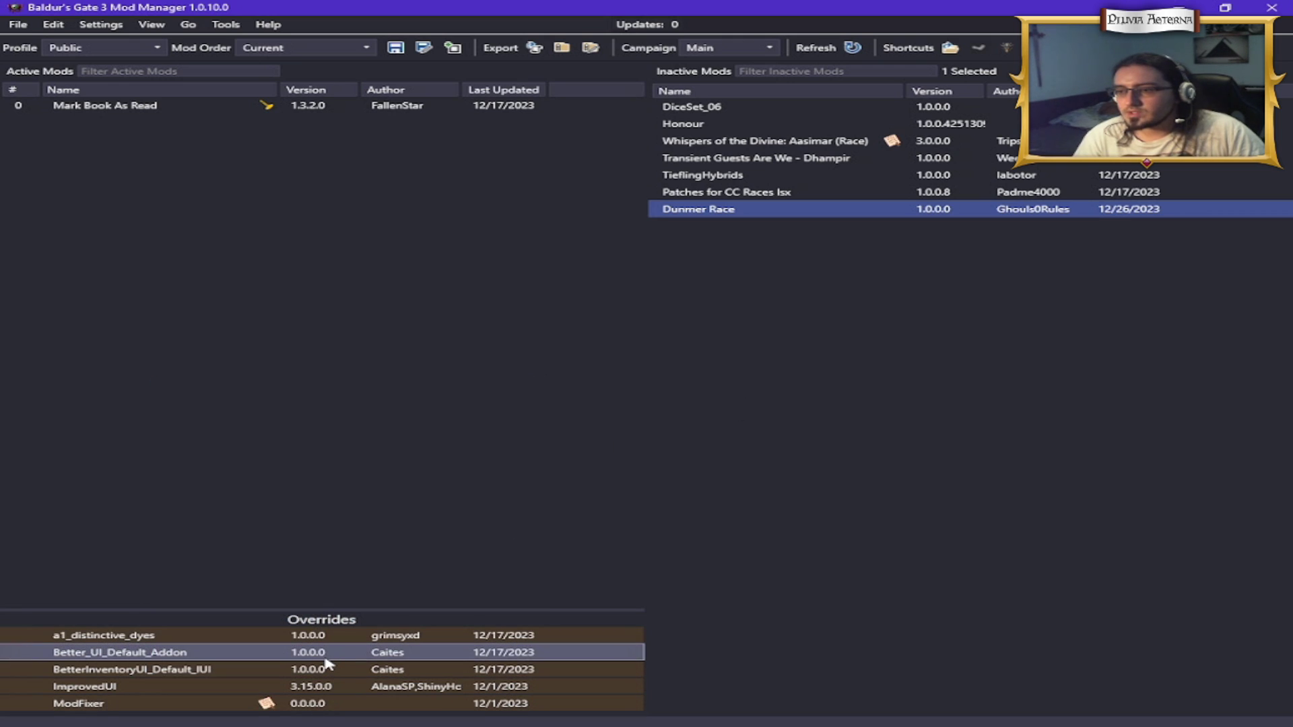
mouse_move(226, 674)
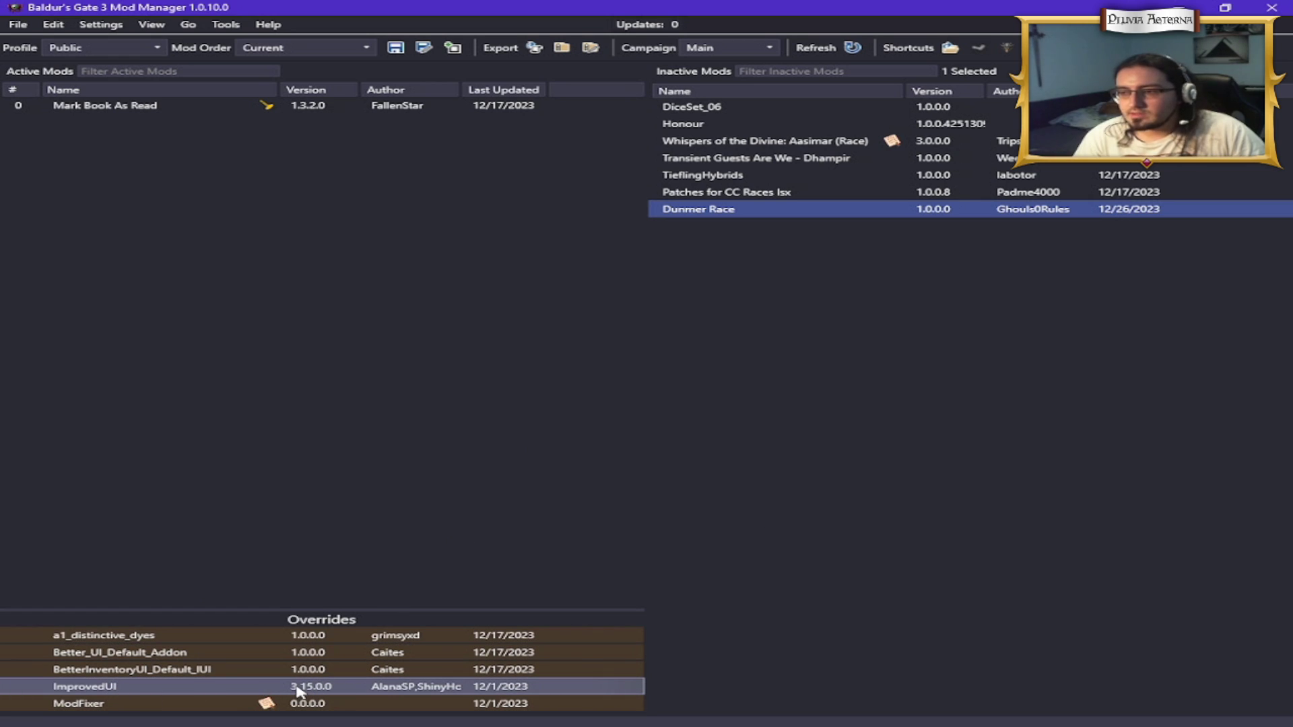
mouse_move(293, 692)
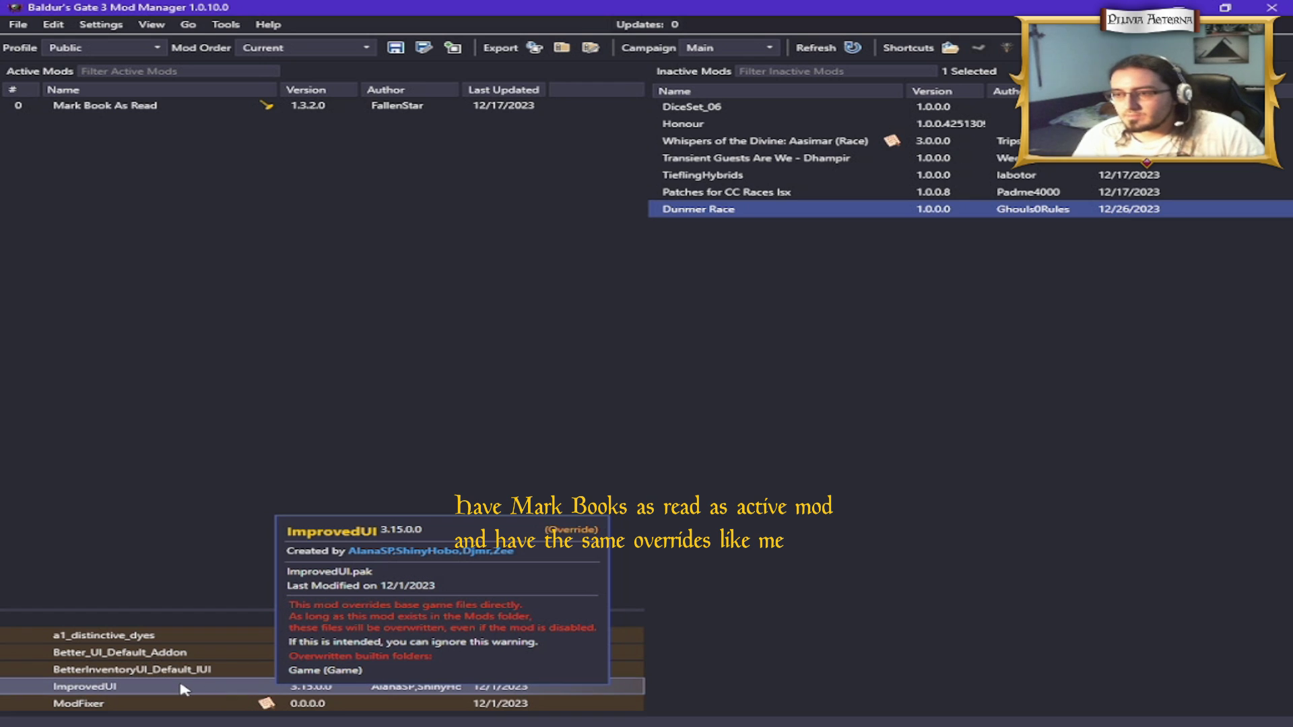